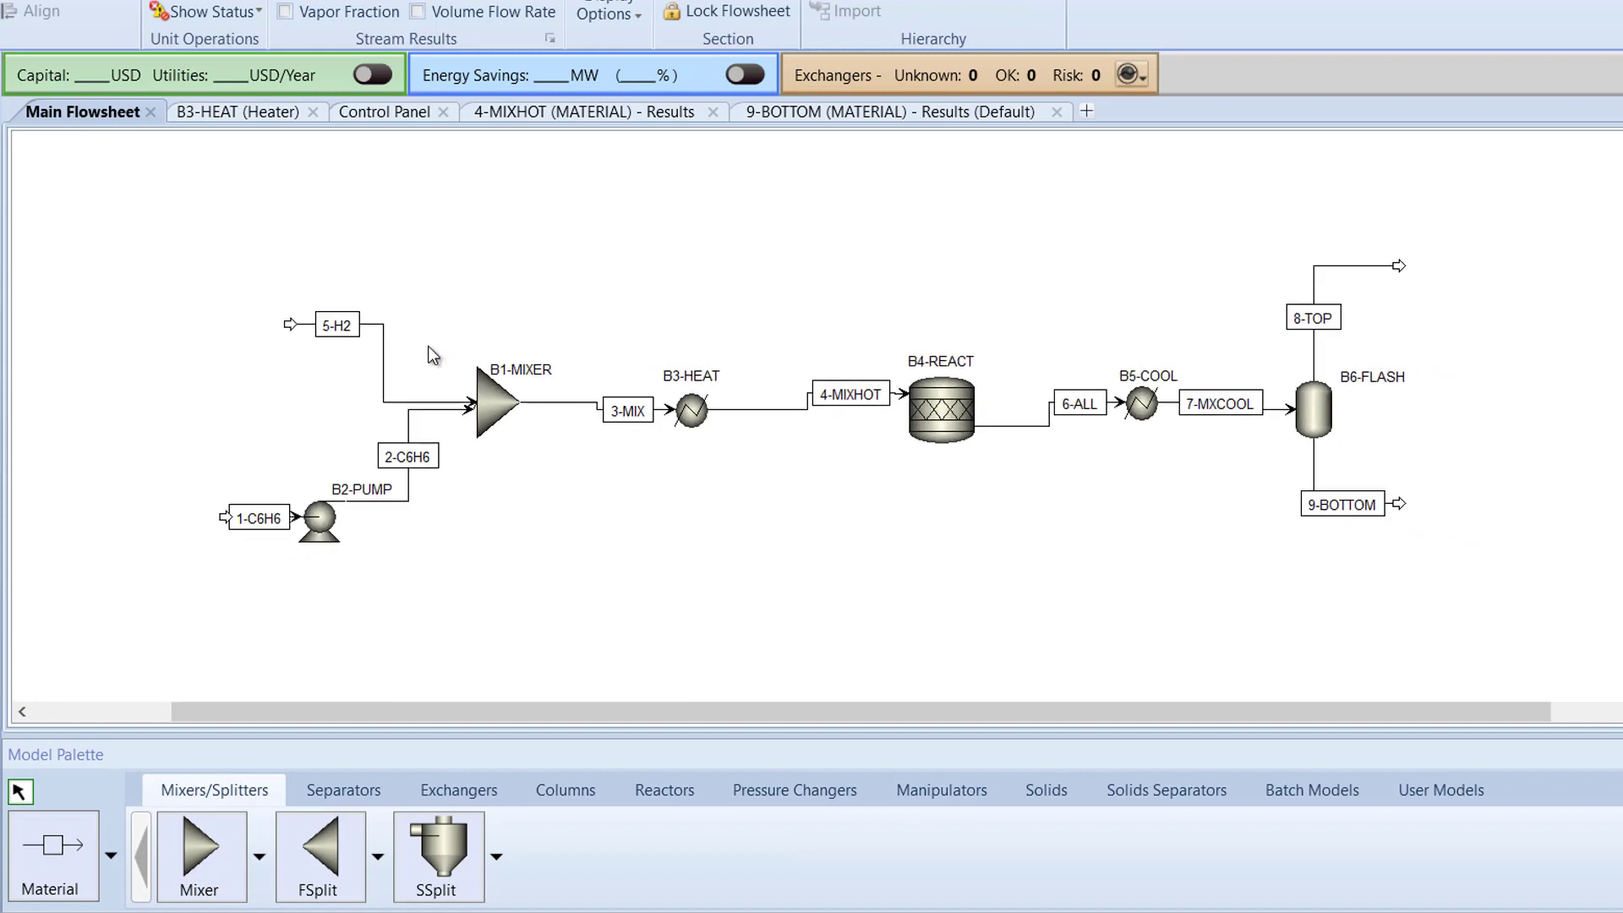
Step: Place an FSplit block beside the 8-TOP stream's outlet and a Compr block above B1-MIXER
click(320, 849)
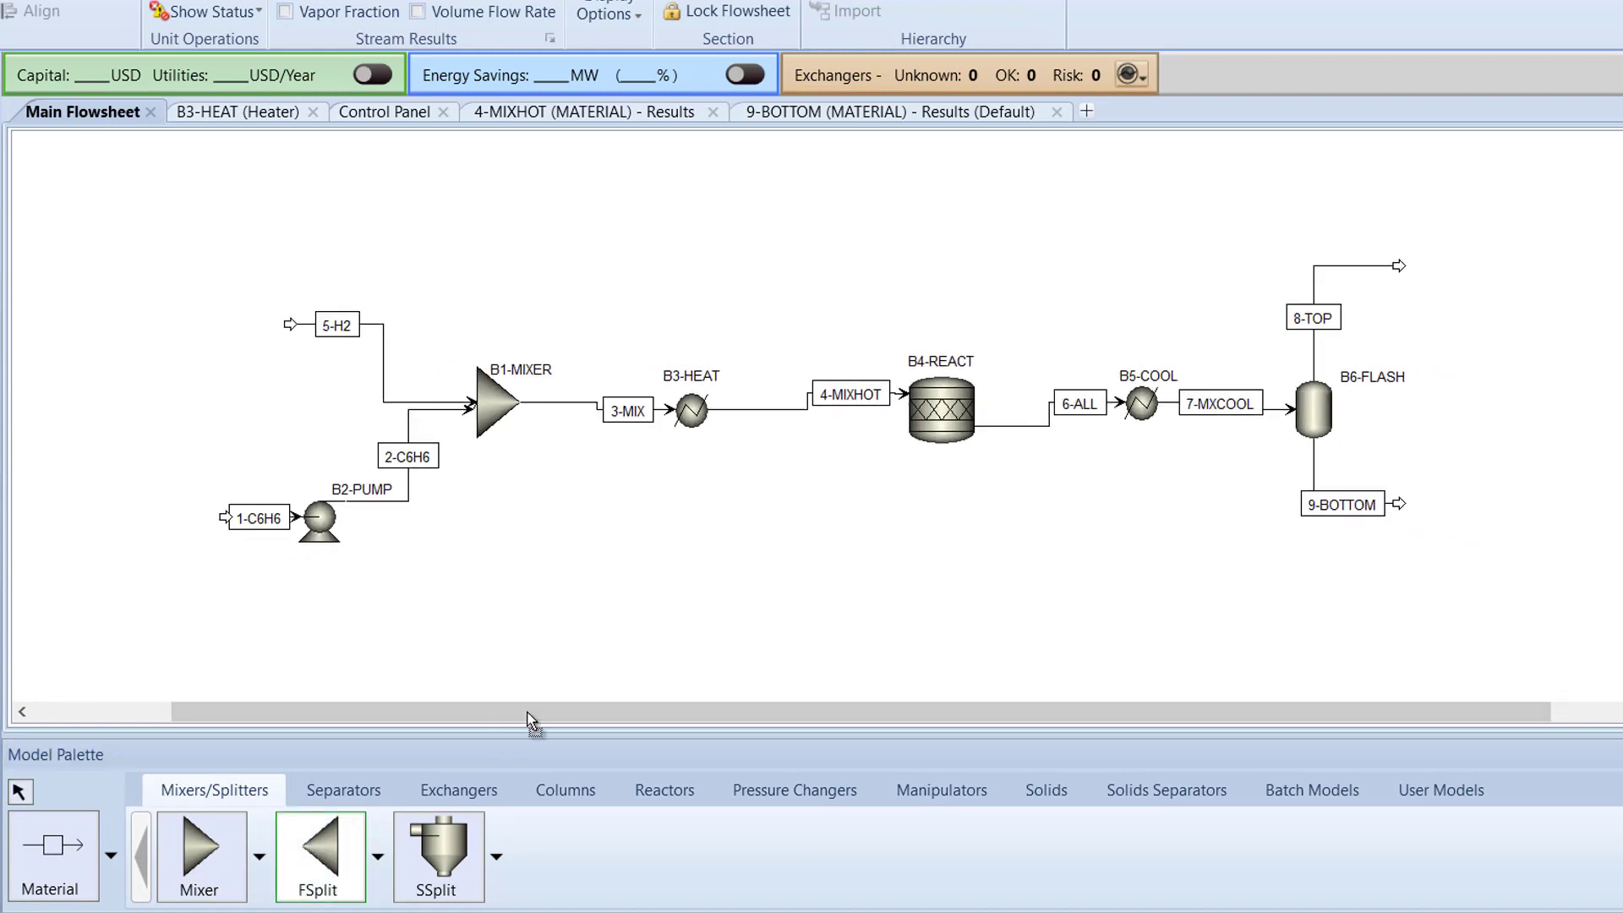
click(1495, 265)
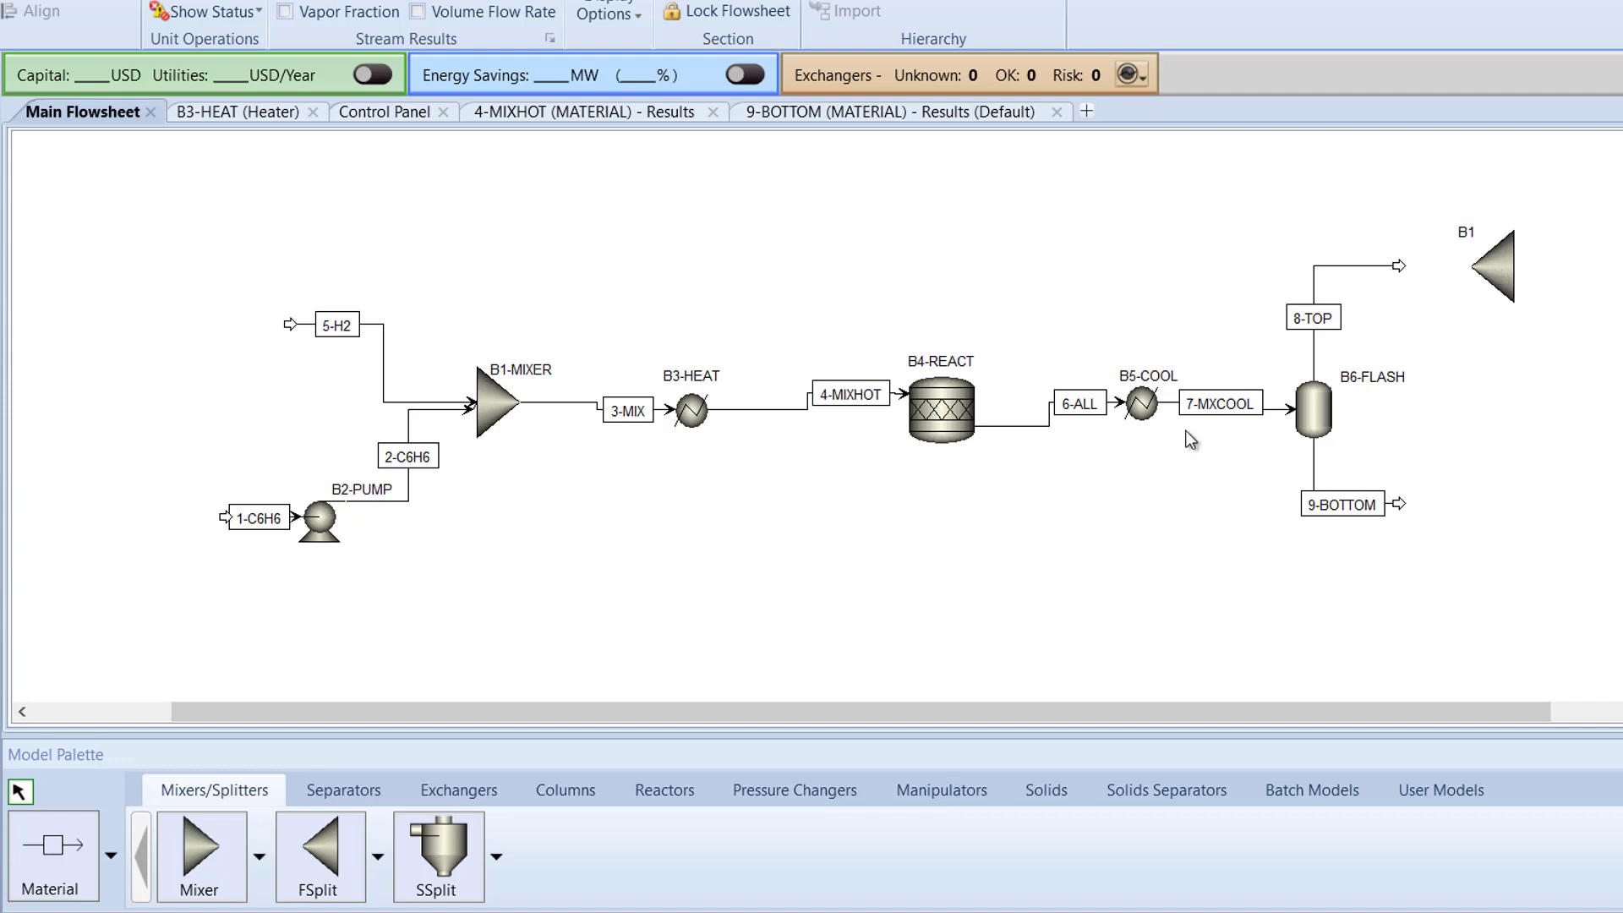
click(744, 790)
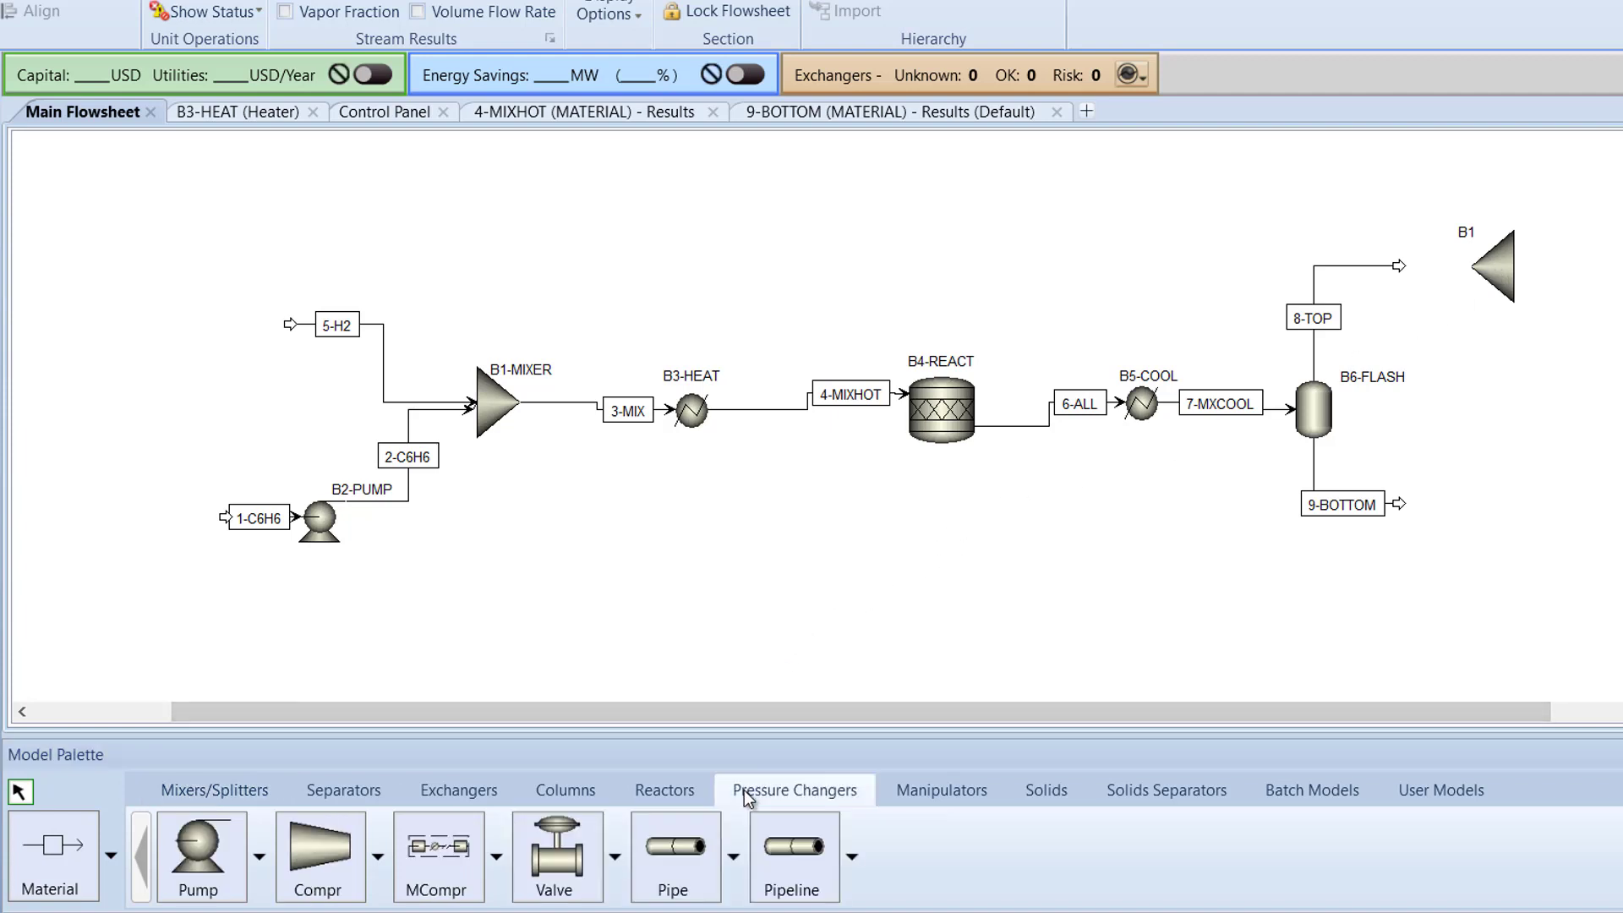
click(334, 867)
click(486, 224)
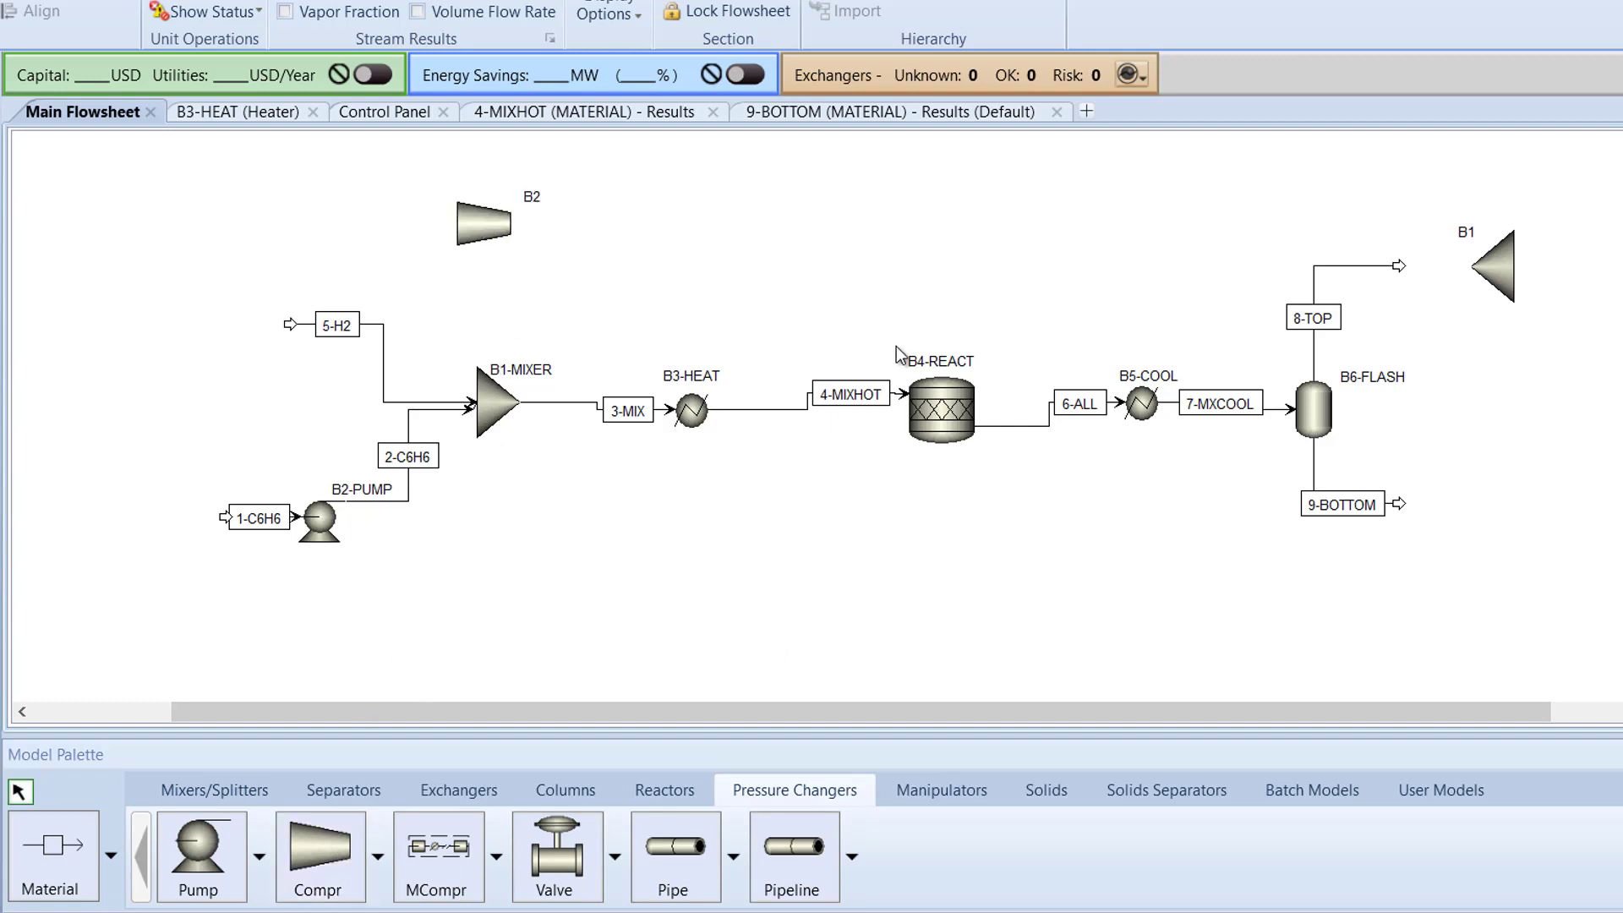
Step: Reconnect the destination of stream 8-TOP to the feed port of the new splitter
click(1400, 267)
right_click(1400, 267)
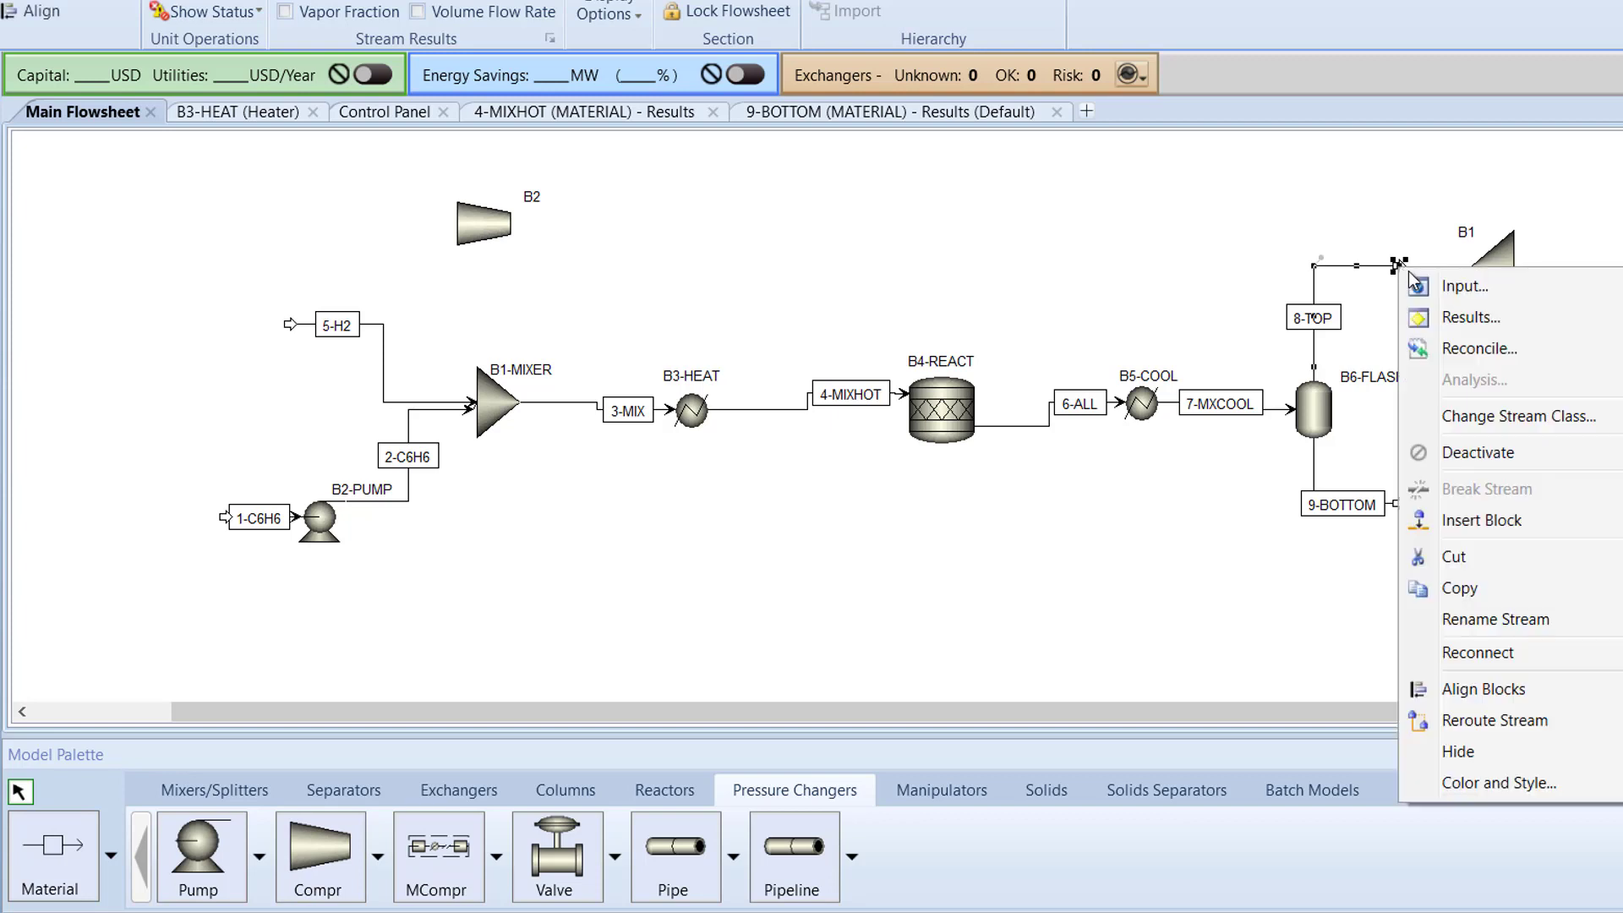
mouse_move(1447, 659)
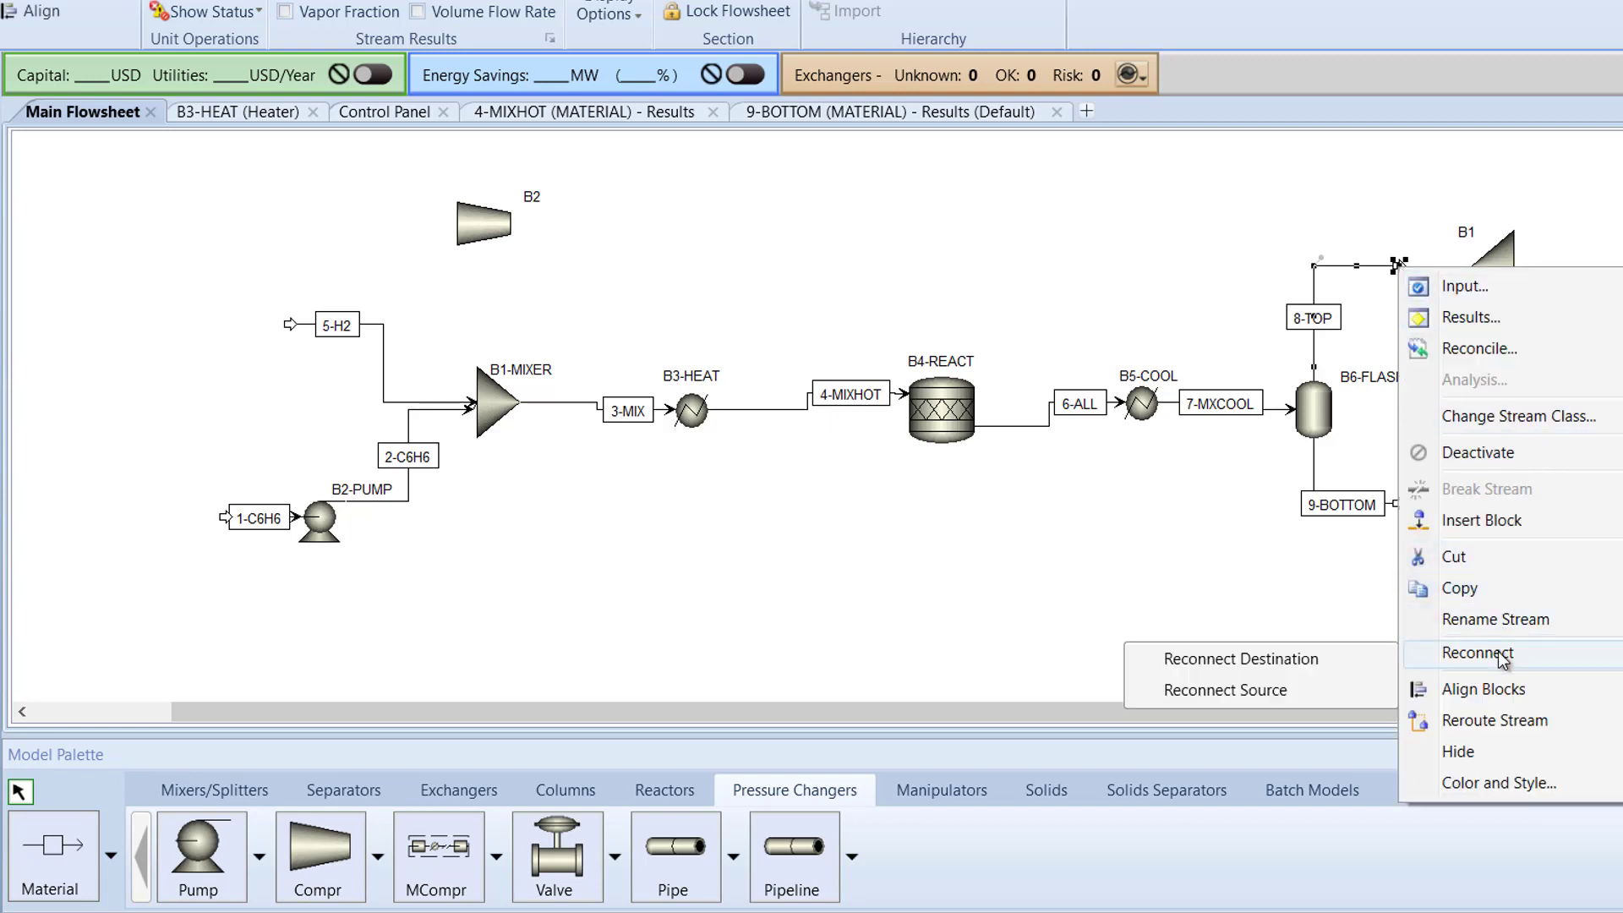
click(1307, 659)
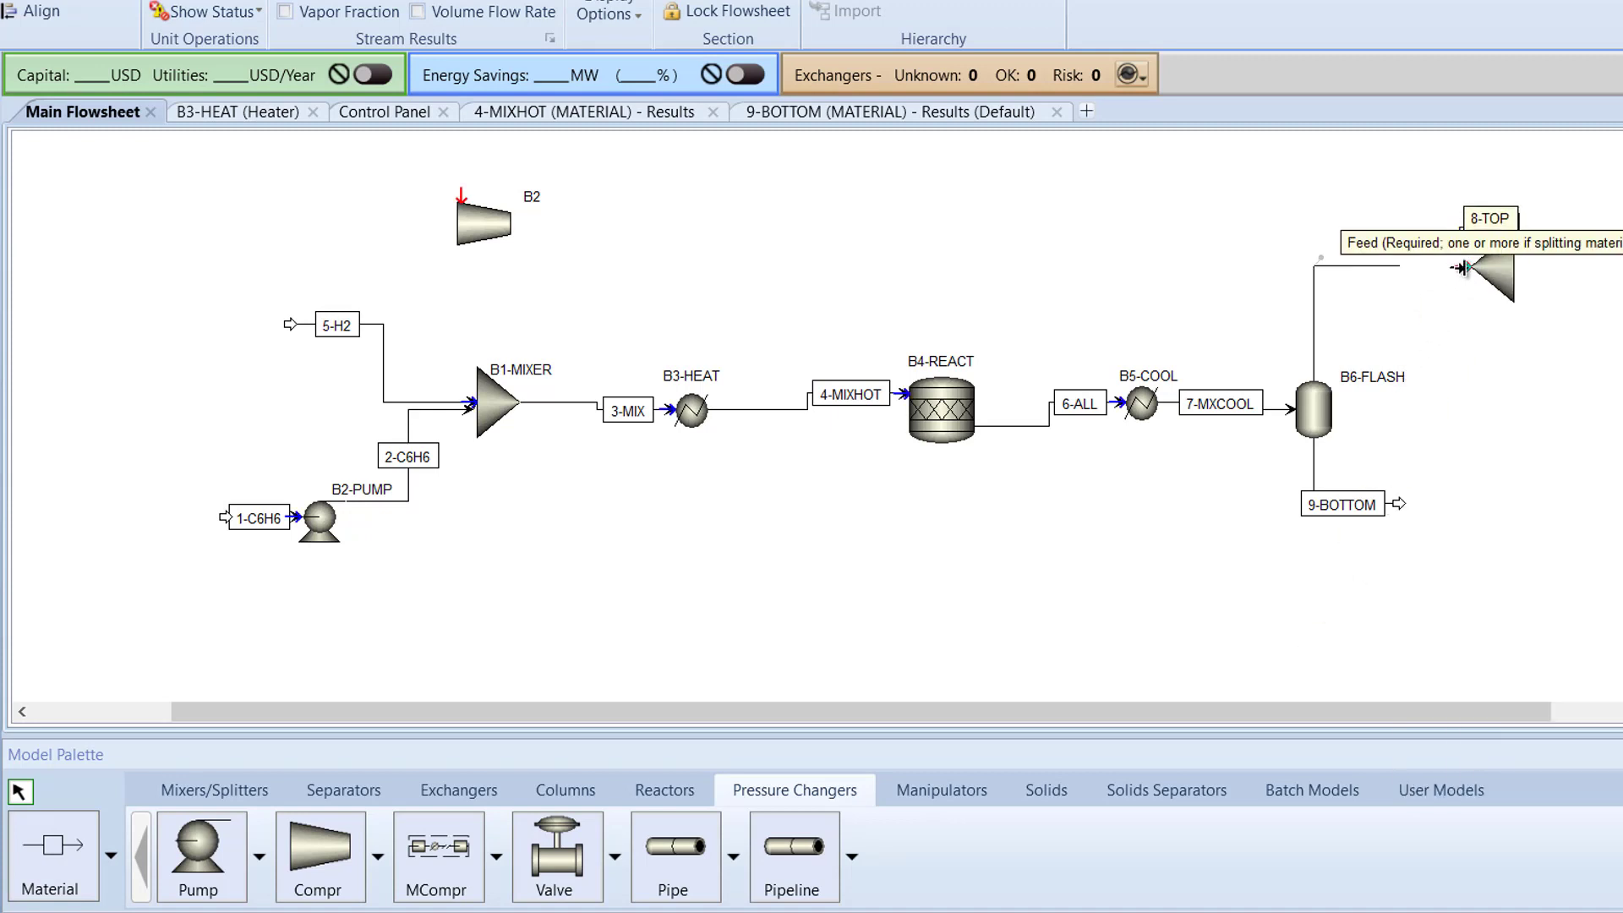
click(1462, 269)
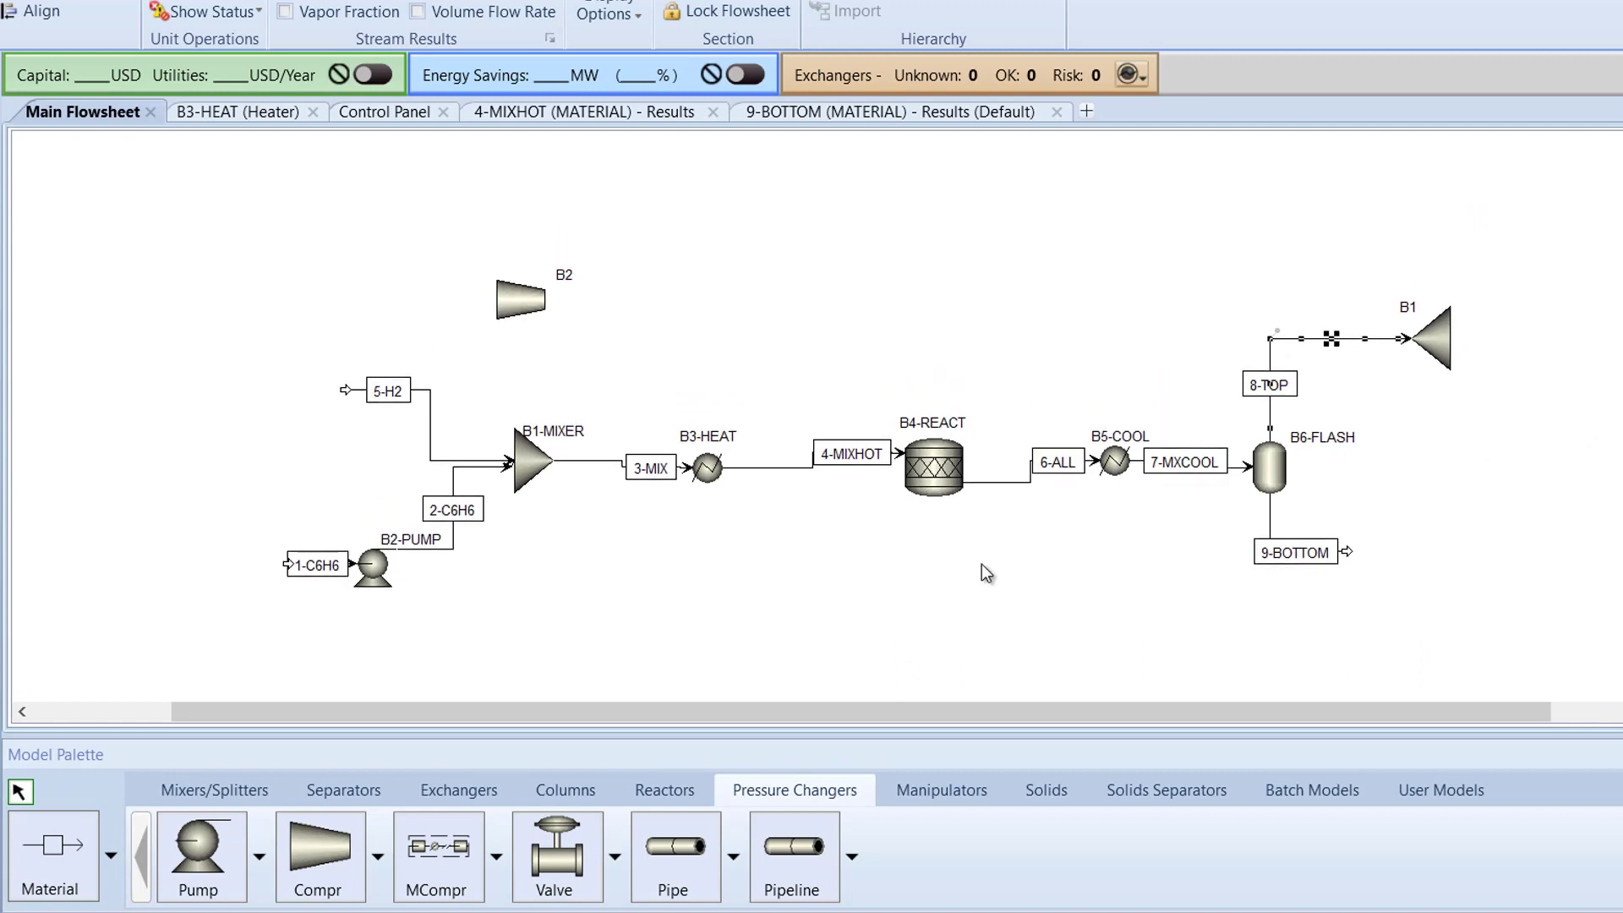
Step: Add a material product stream leaving the splitter's outlet and ending just beyond it, slightly lower
click(30, 890)
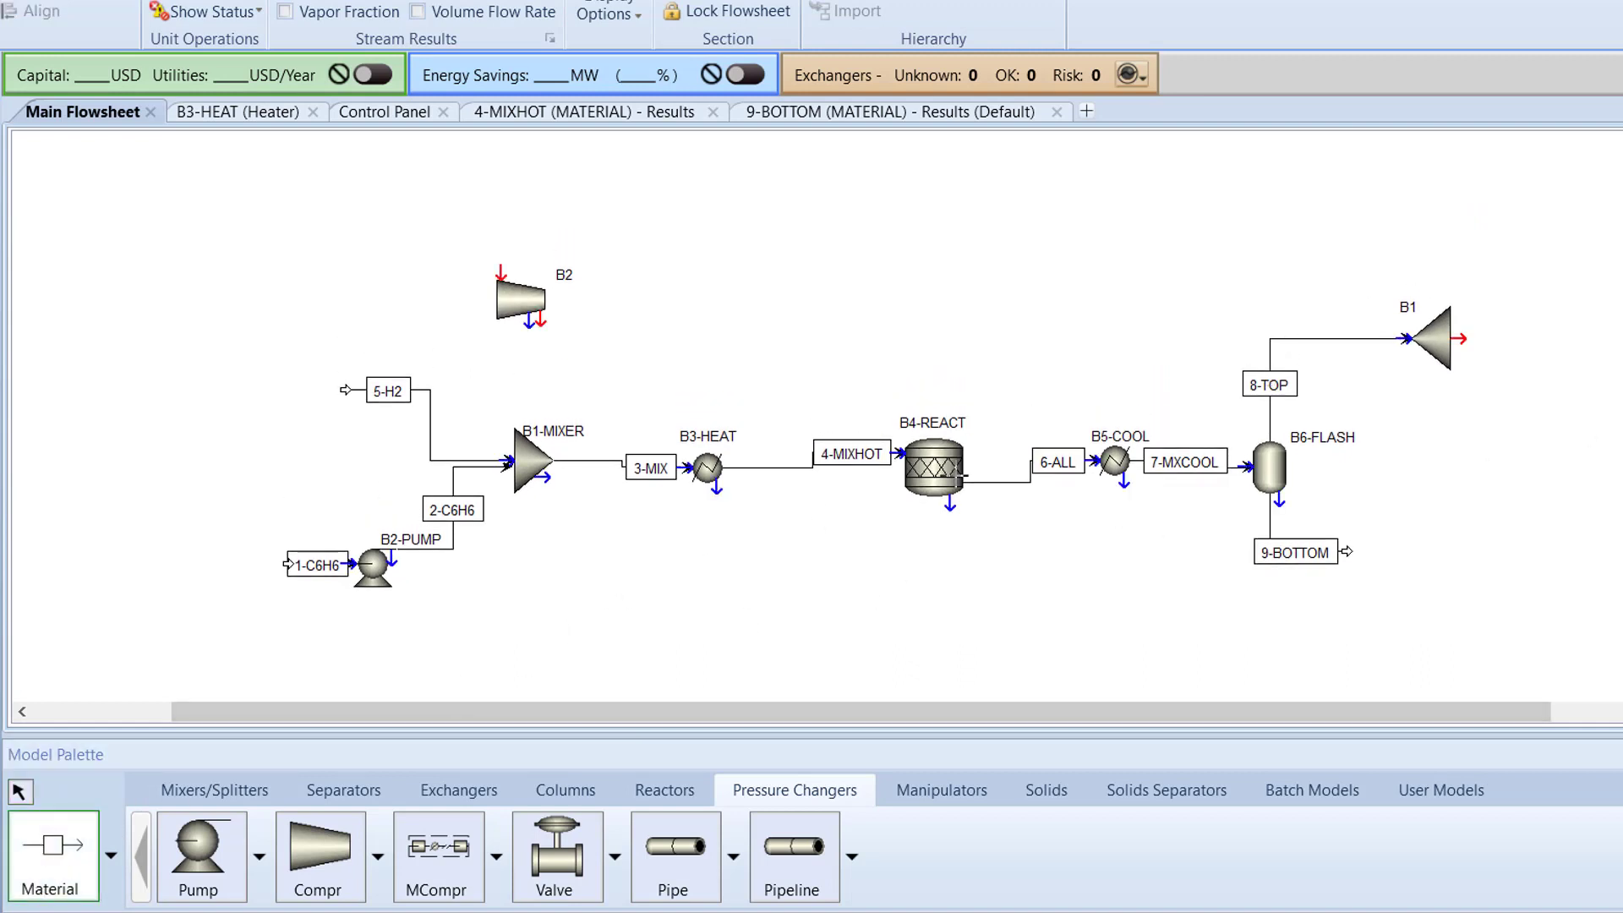
click(1465, 340)
click(1535, 377)
Step: Connect material streams from the splitter outlet to the compressor inlet and from the compressor outlet to the B1-MIXER feed
click(1463, 339)
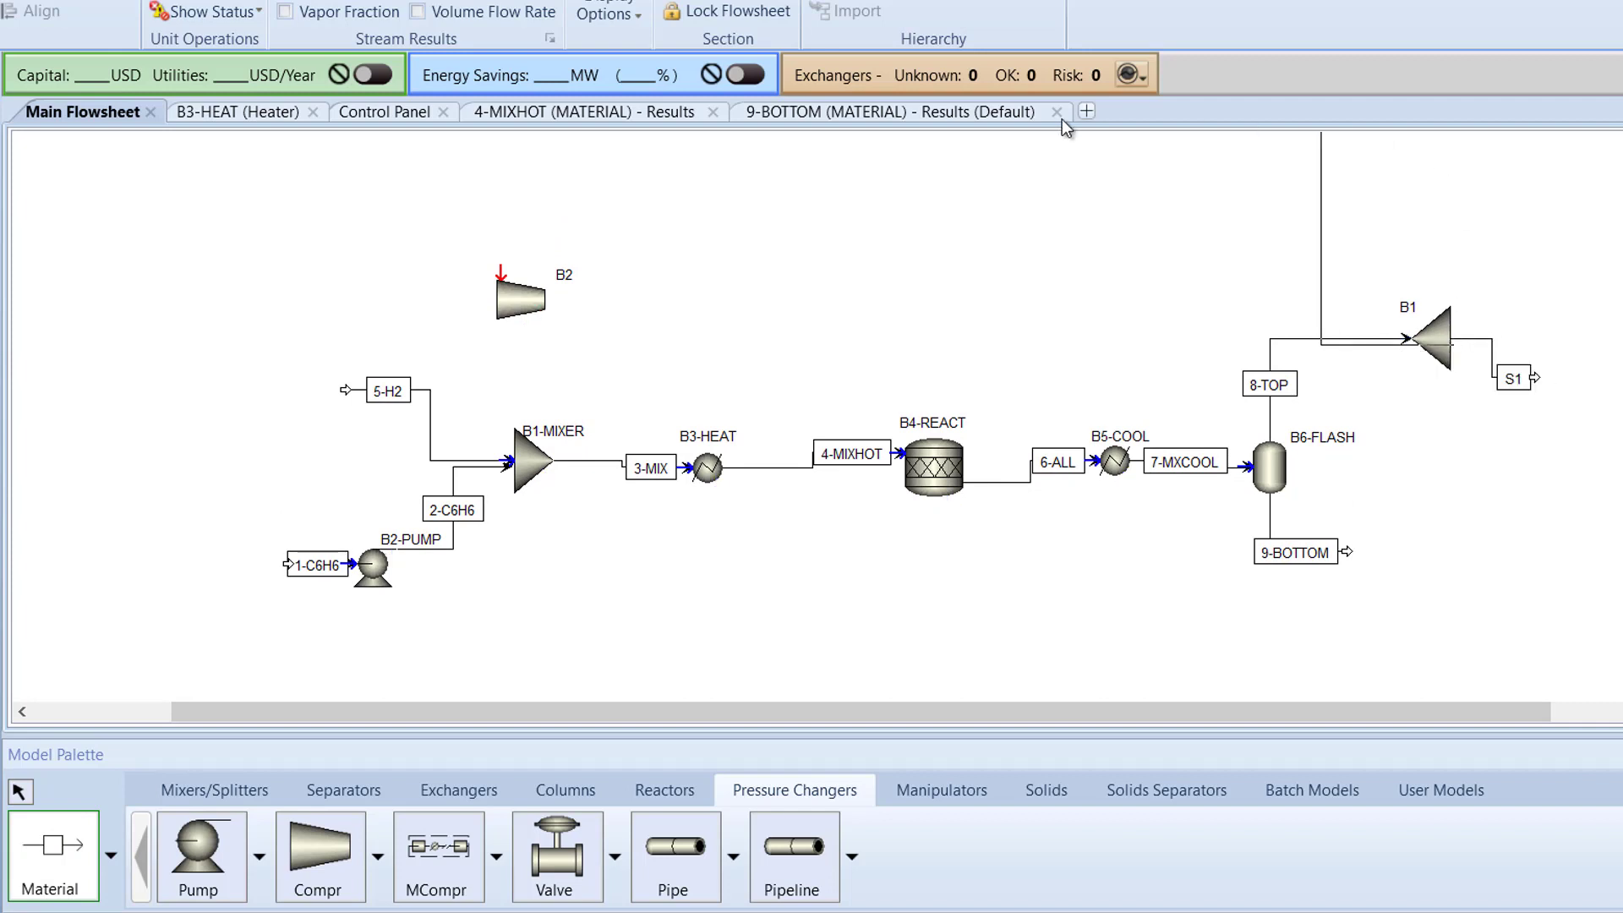
click(498, 271)
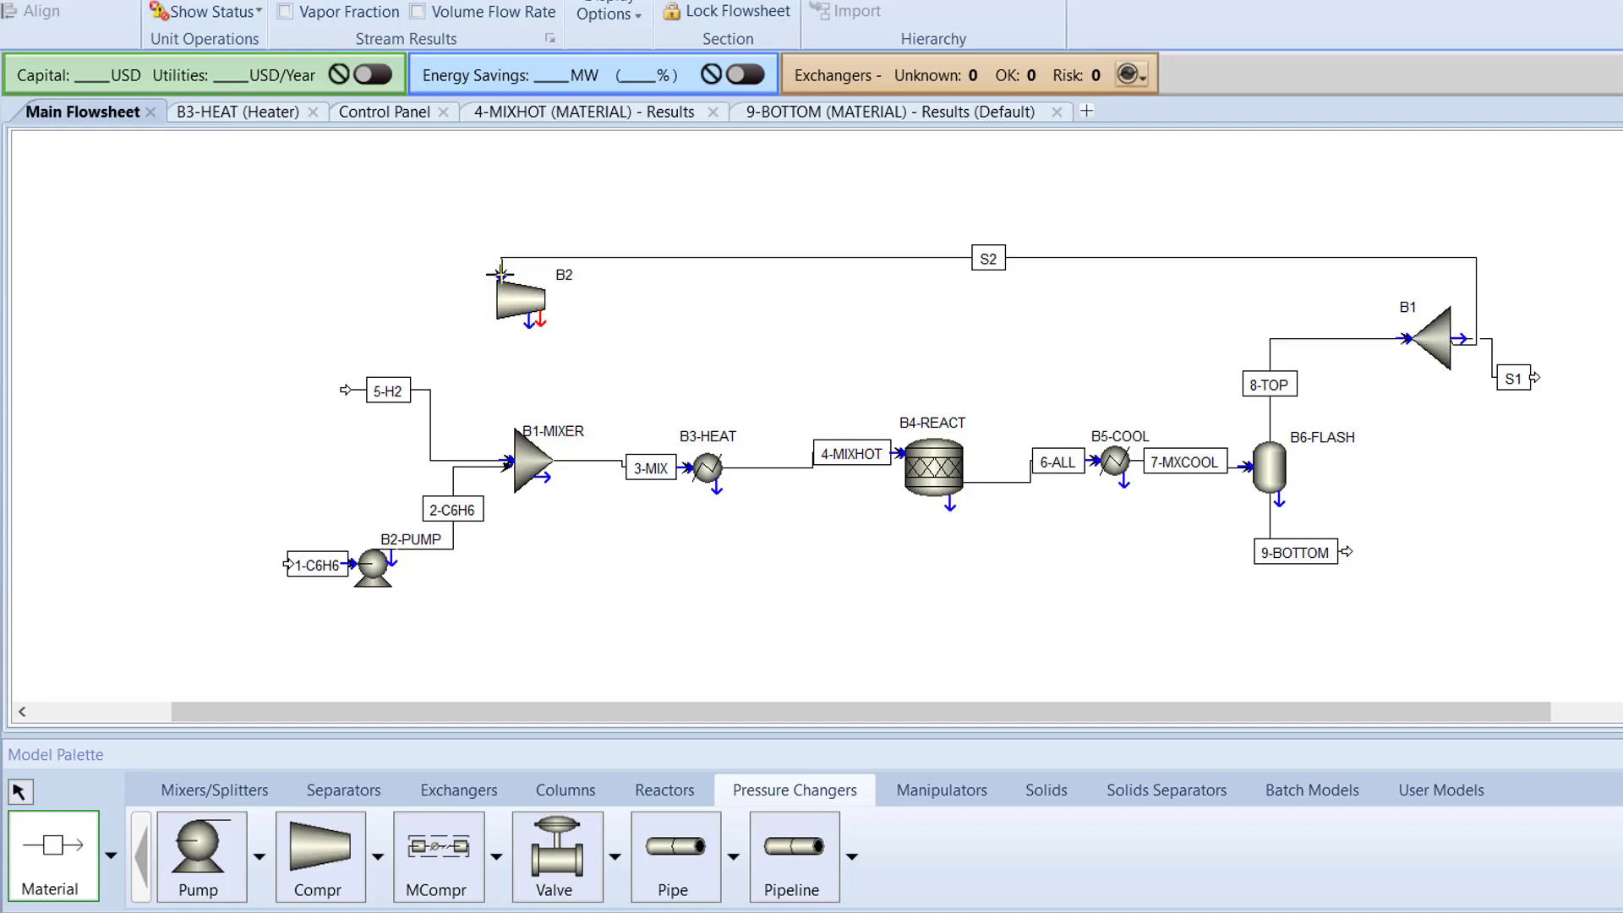
click(541, 324)
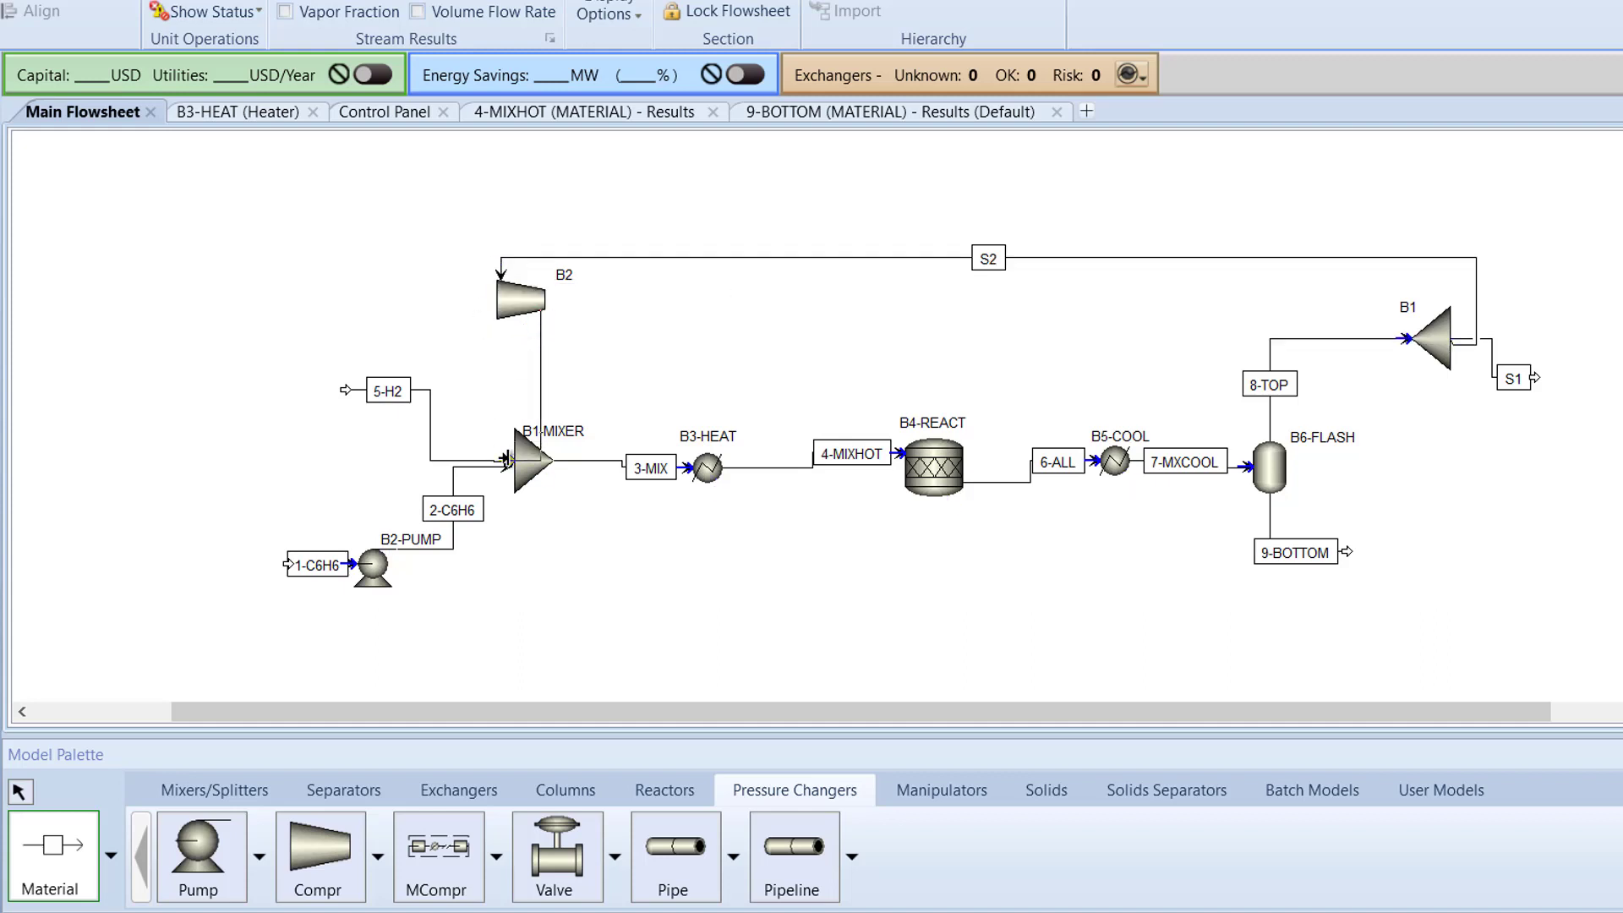
click(507, 460)
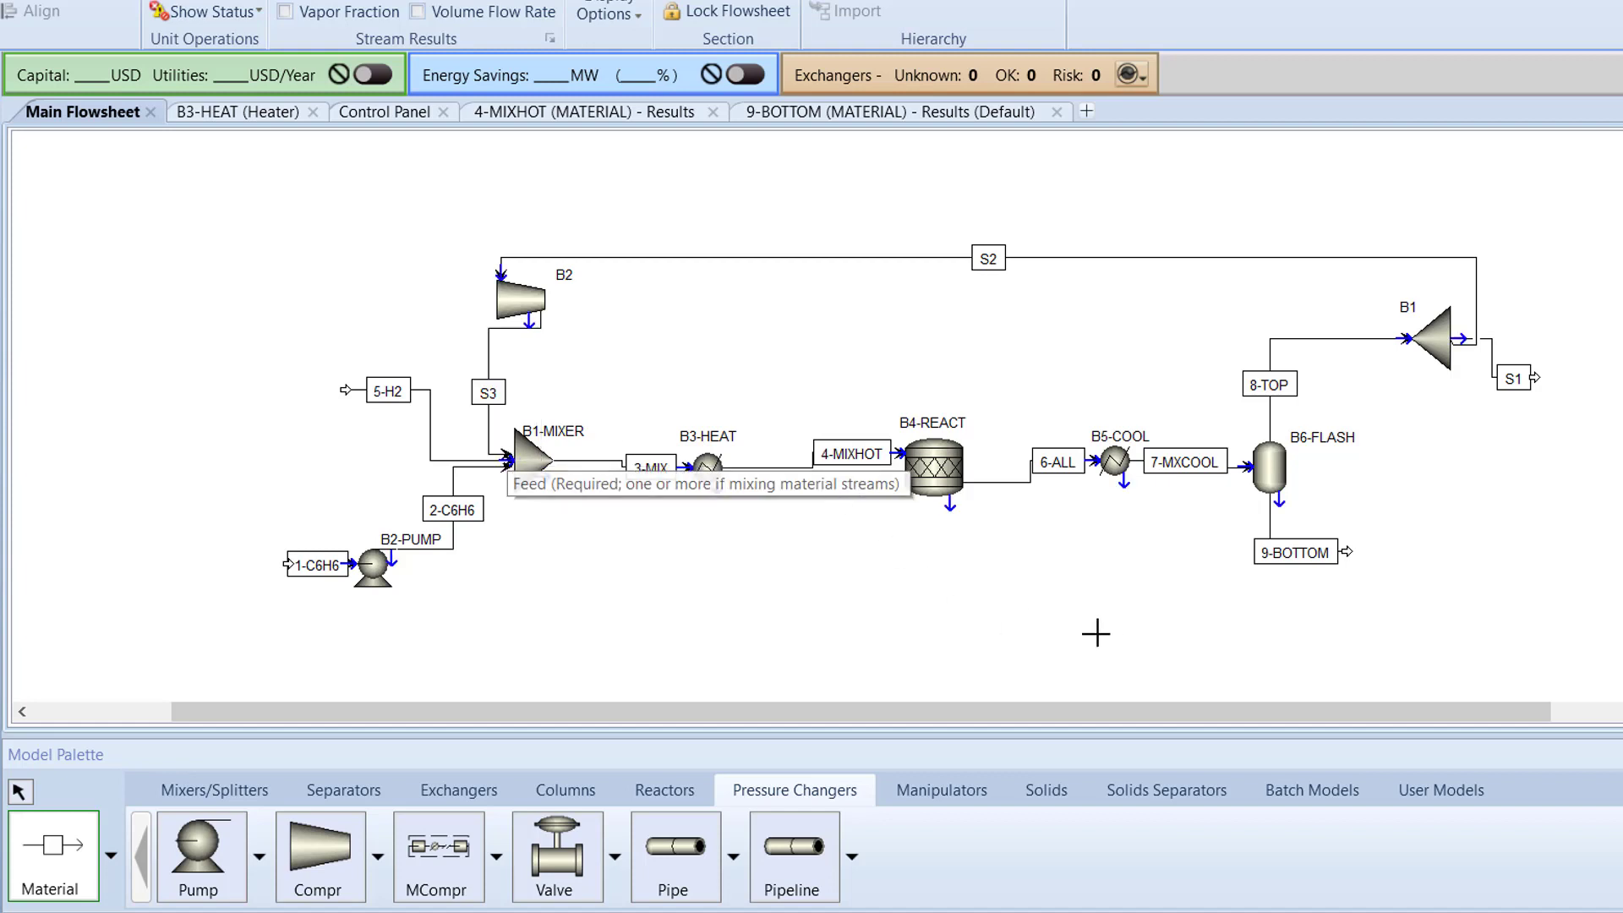
click(17, 795)
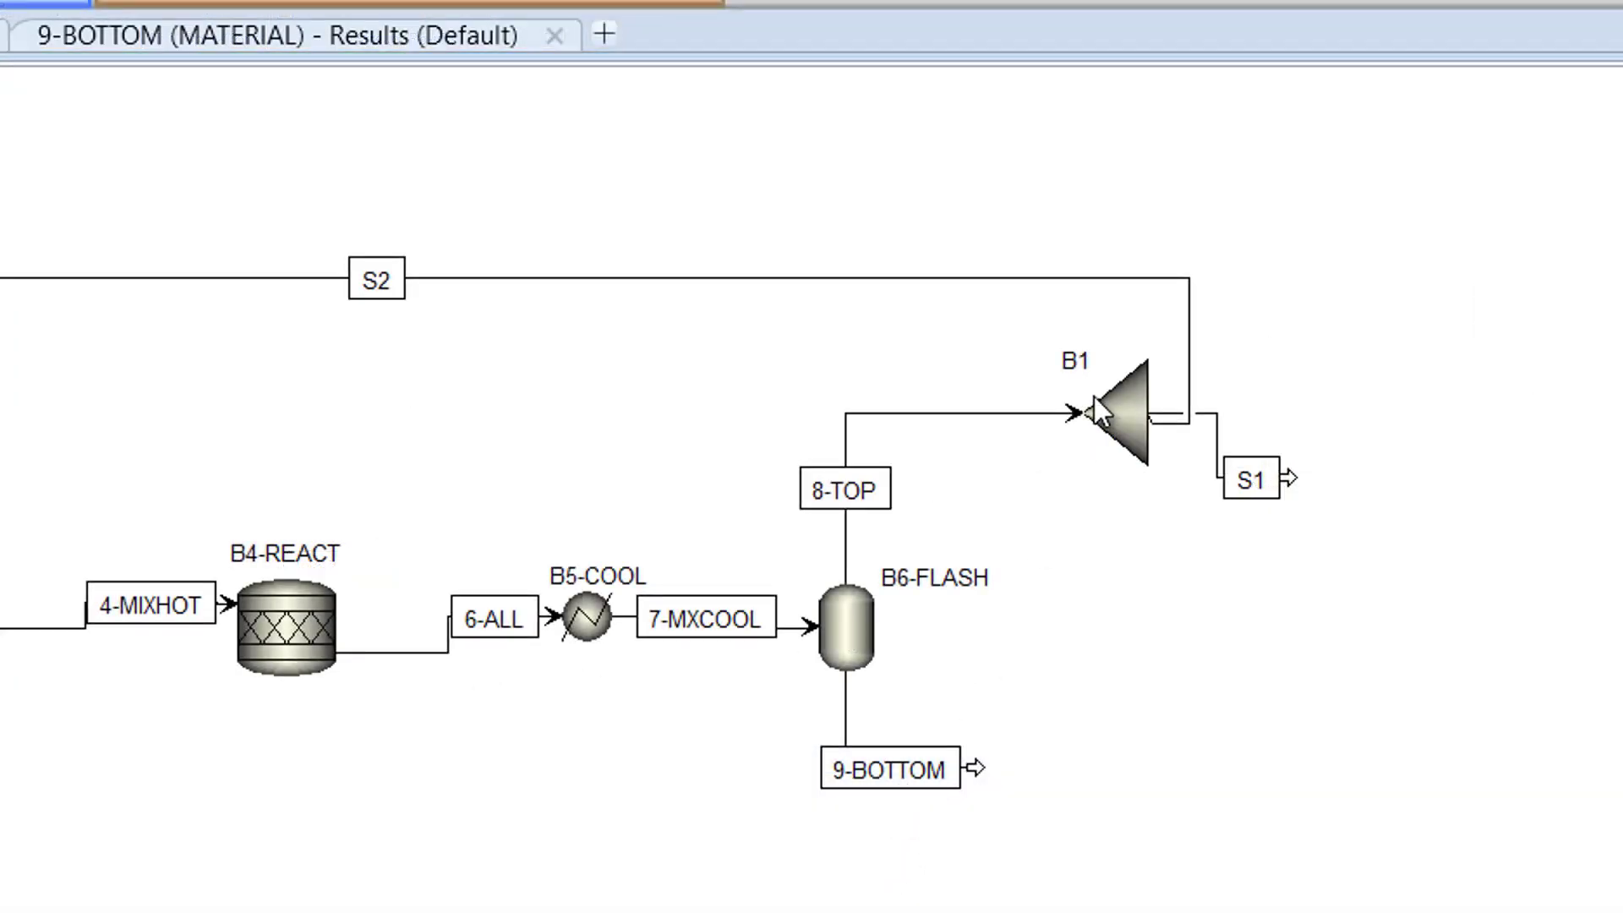
Step: Rename the splitter block B7-SPLIT and shift its label clear of the block symbol
click(1079, 368)
click(1079, 368)
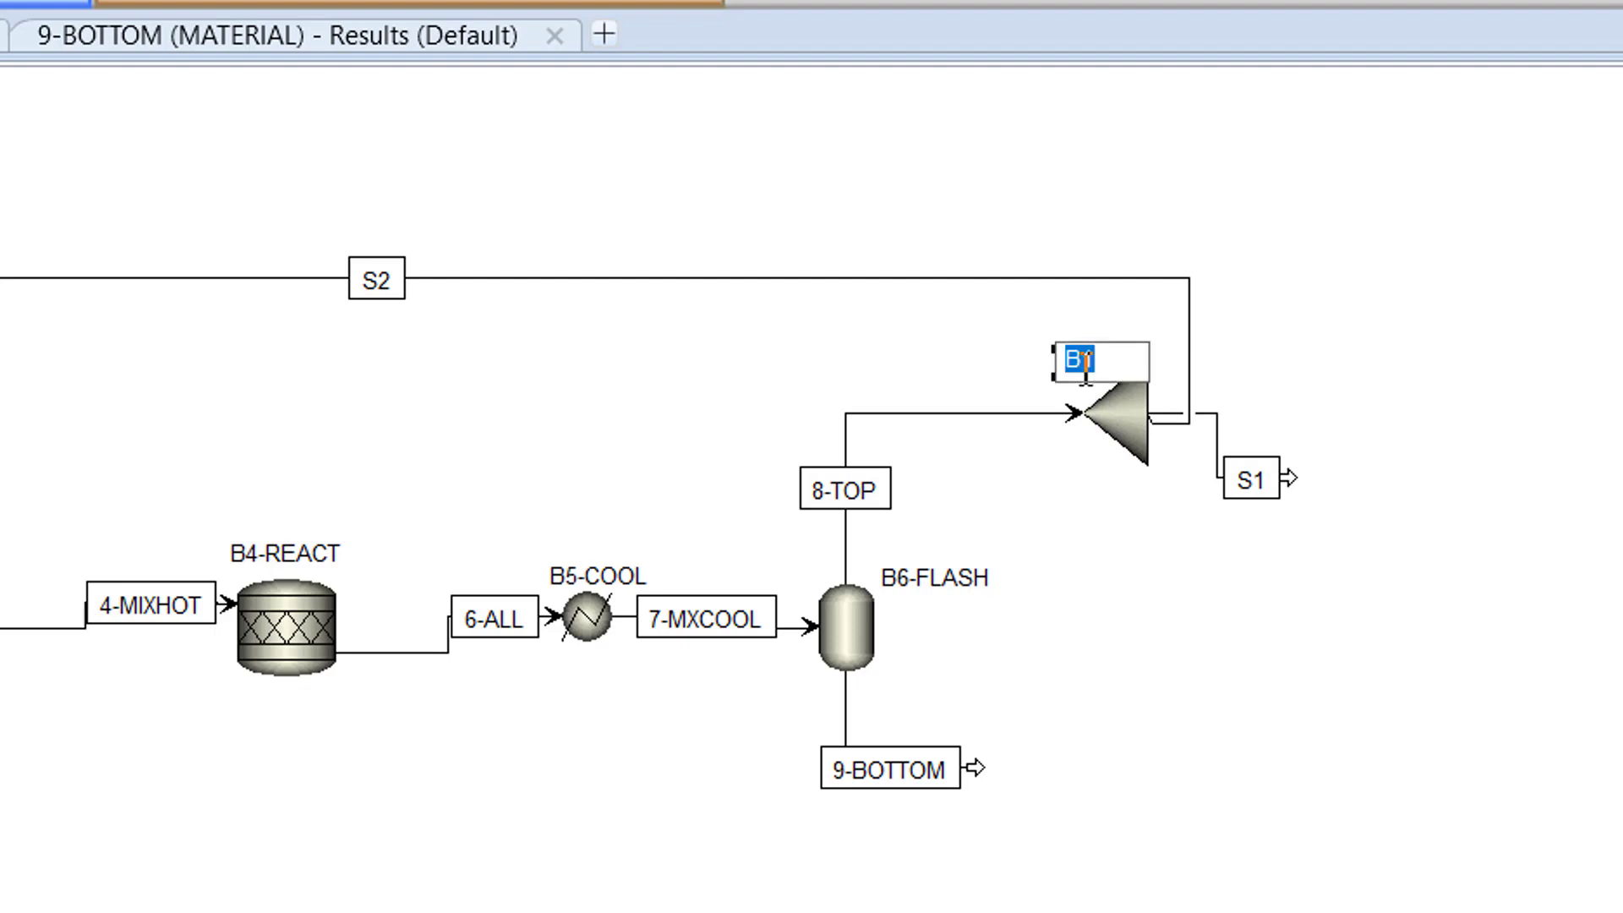
text(B7-SPLIT)
key(Return)
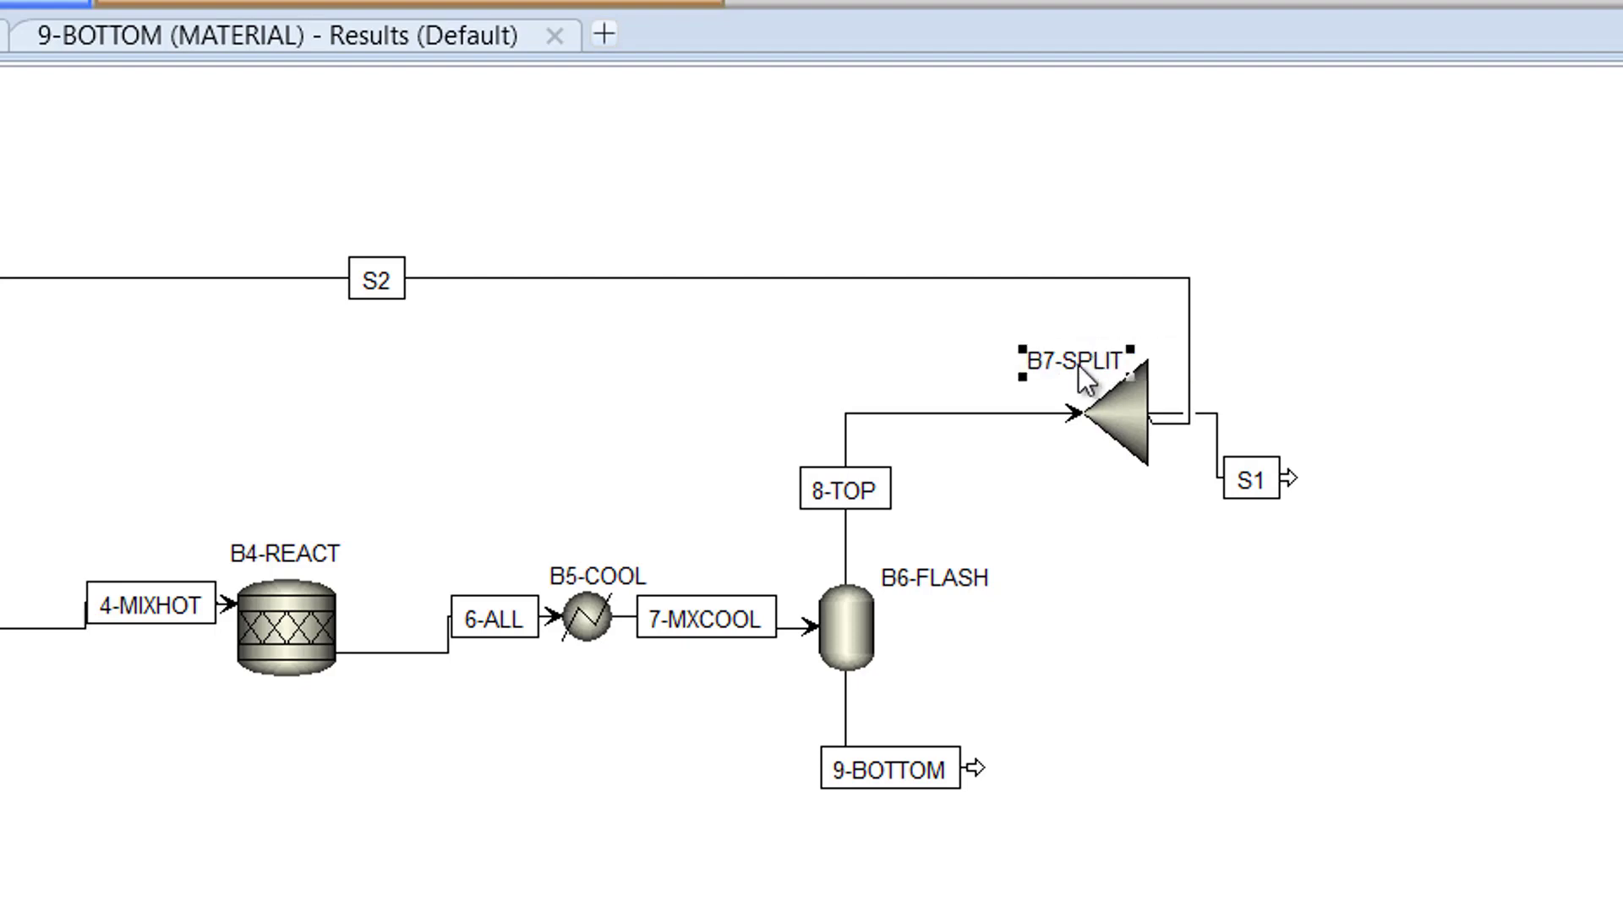
drag(1082, 351, 1045, 351)
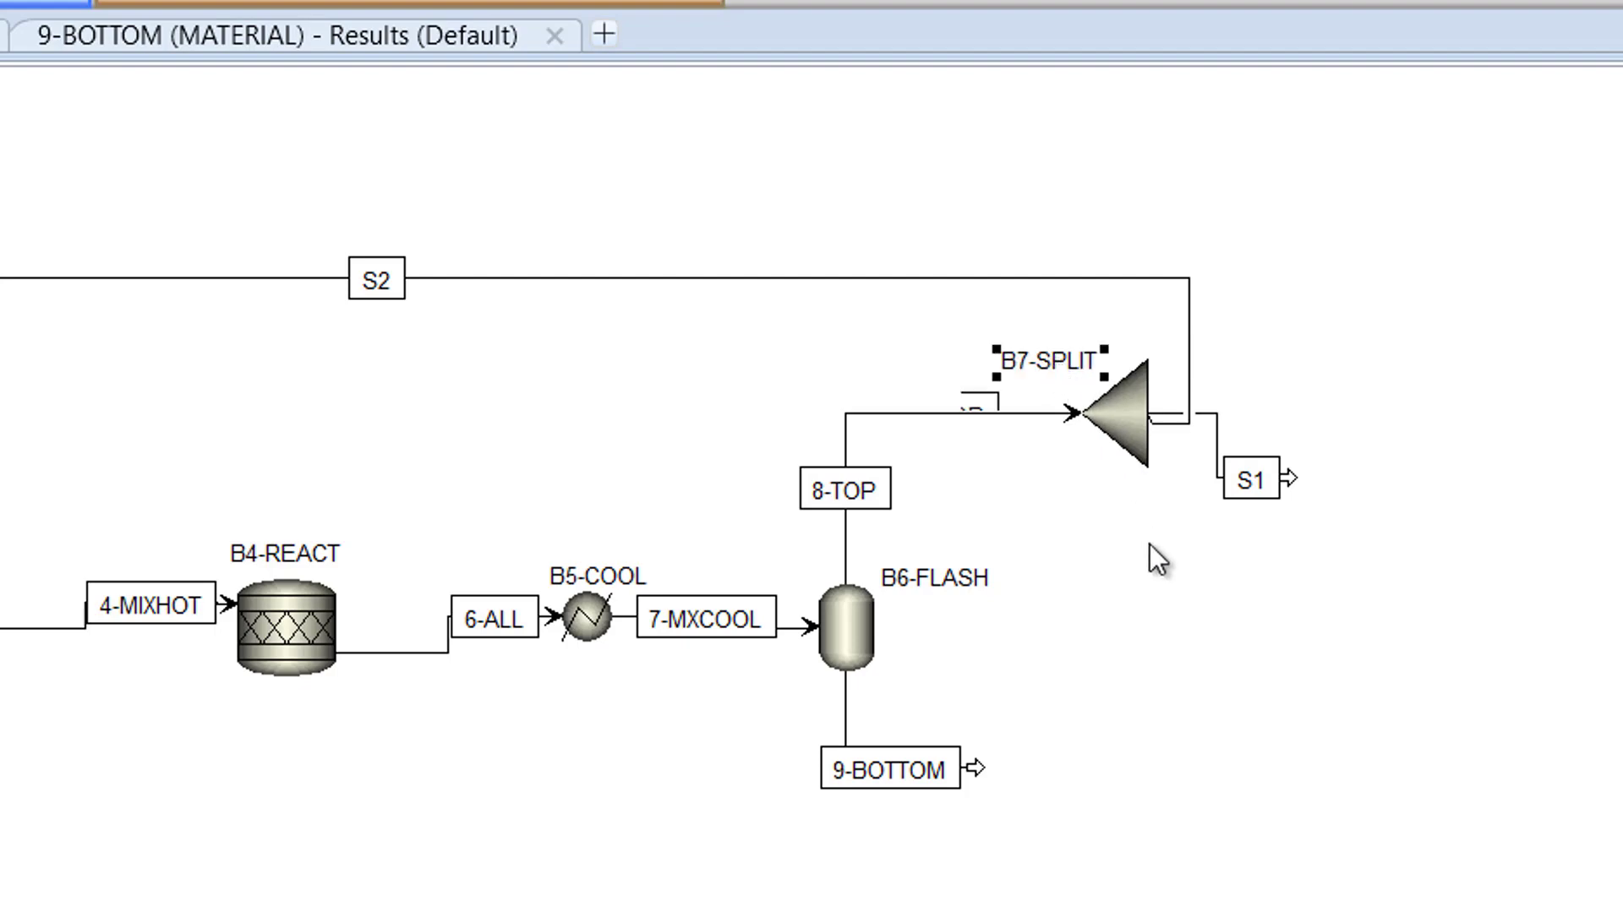
click(1207, 554)
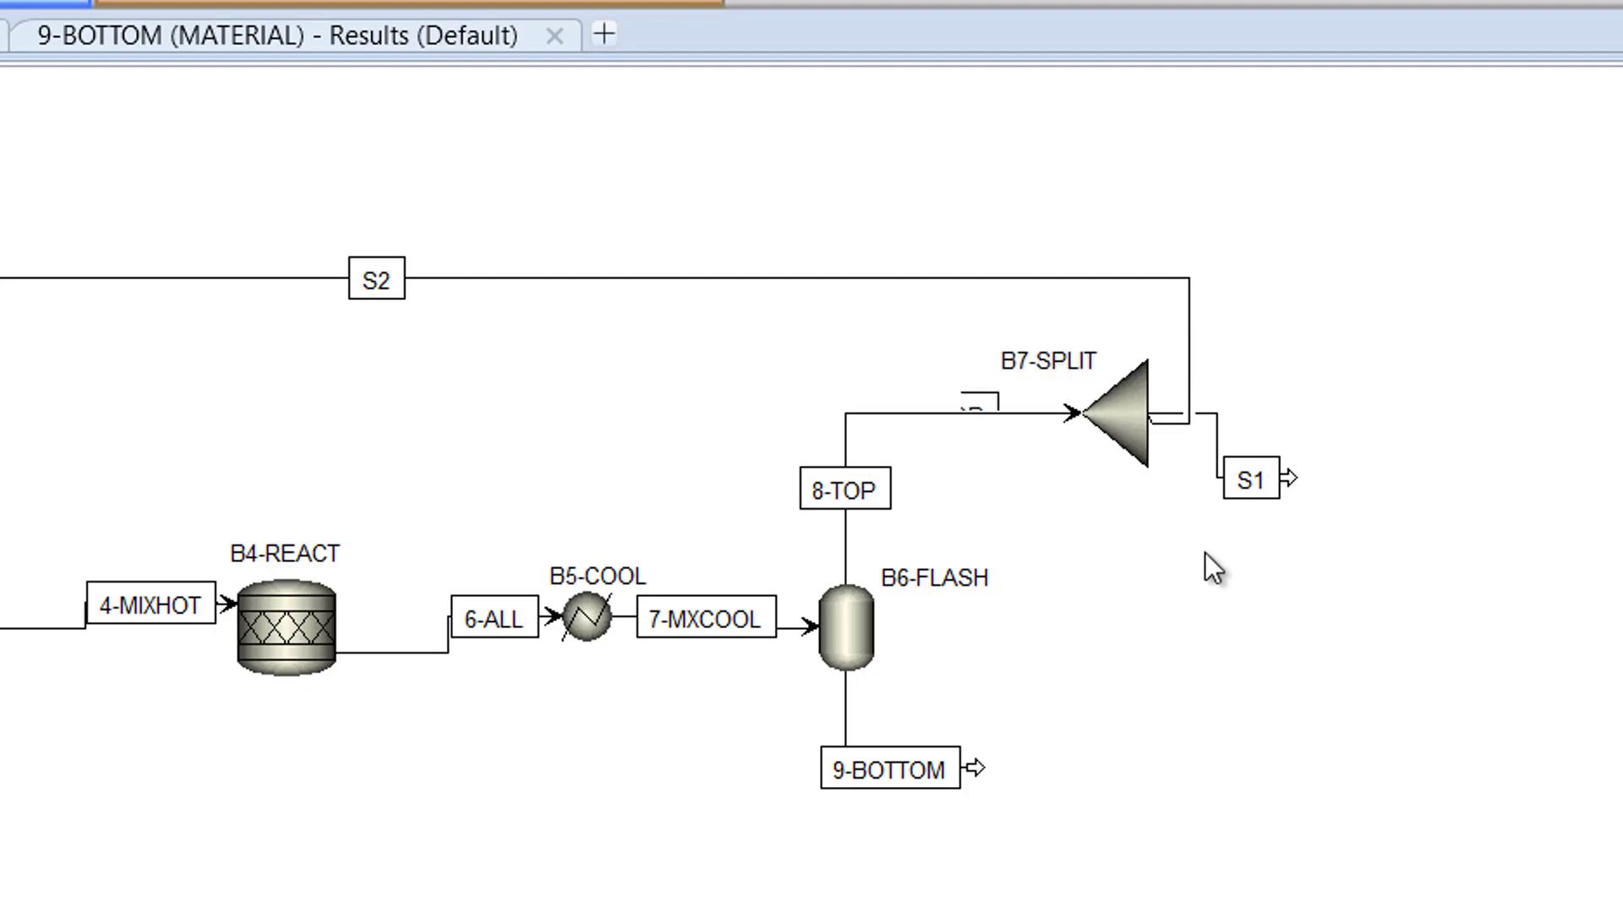
Step: Rename the splitter's product stream 10-PURGE and move the 8-TOP label onto the vertical line above B6-FLASH
double_click(1244, 481)
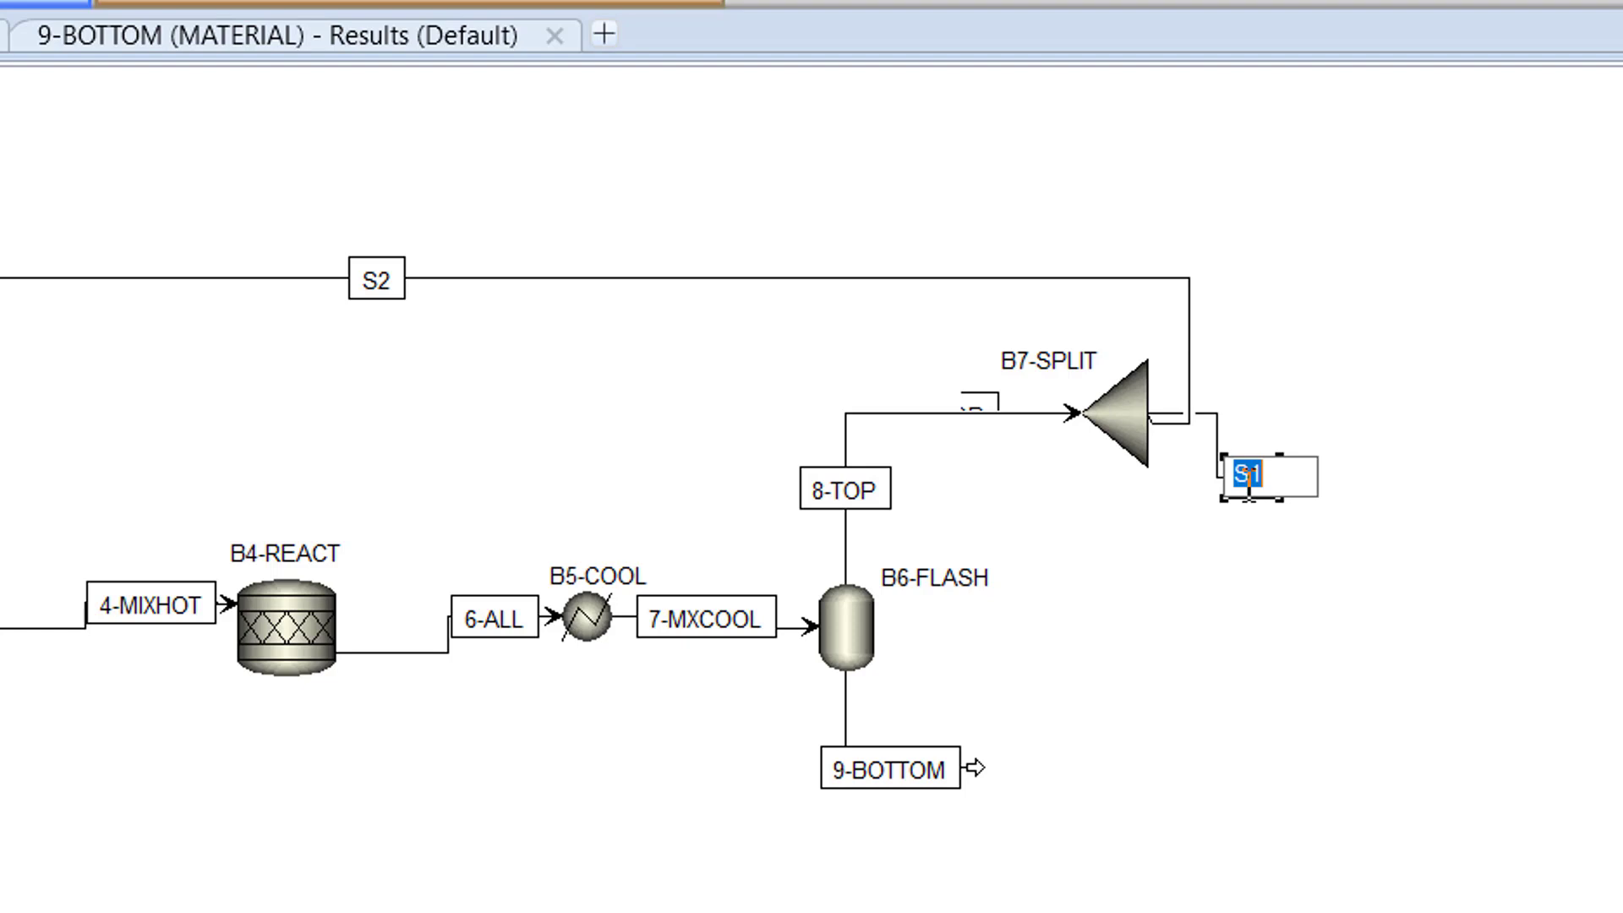
text(10-PURGE)
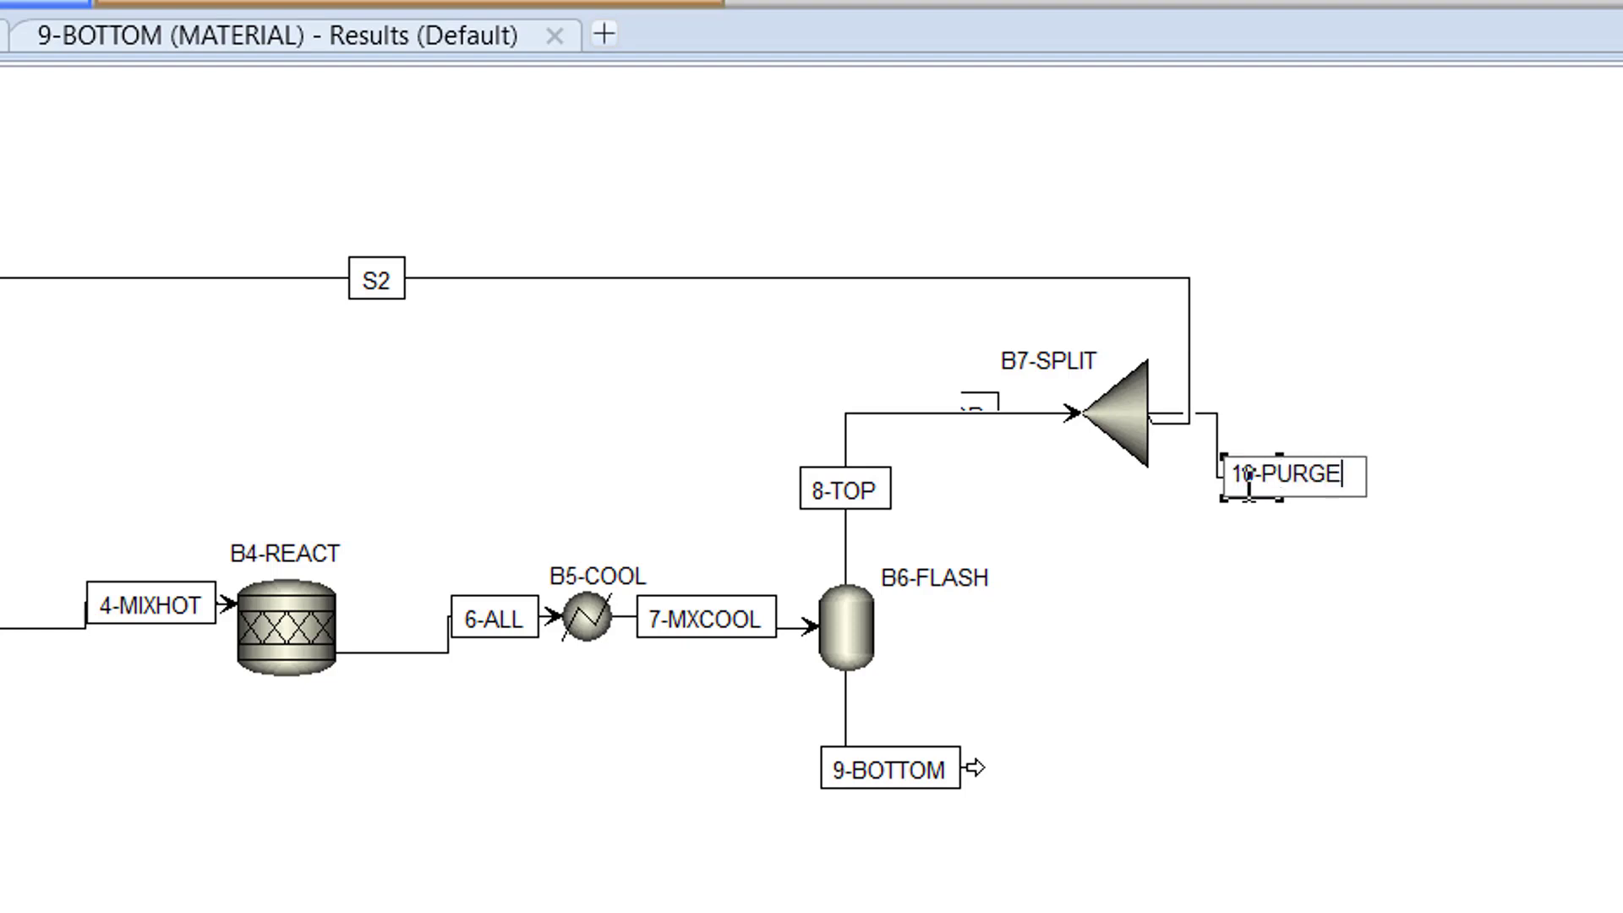
key(Return)
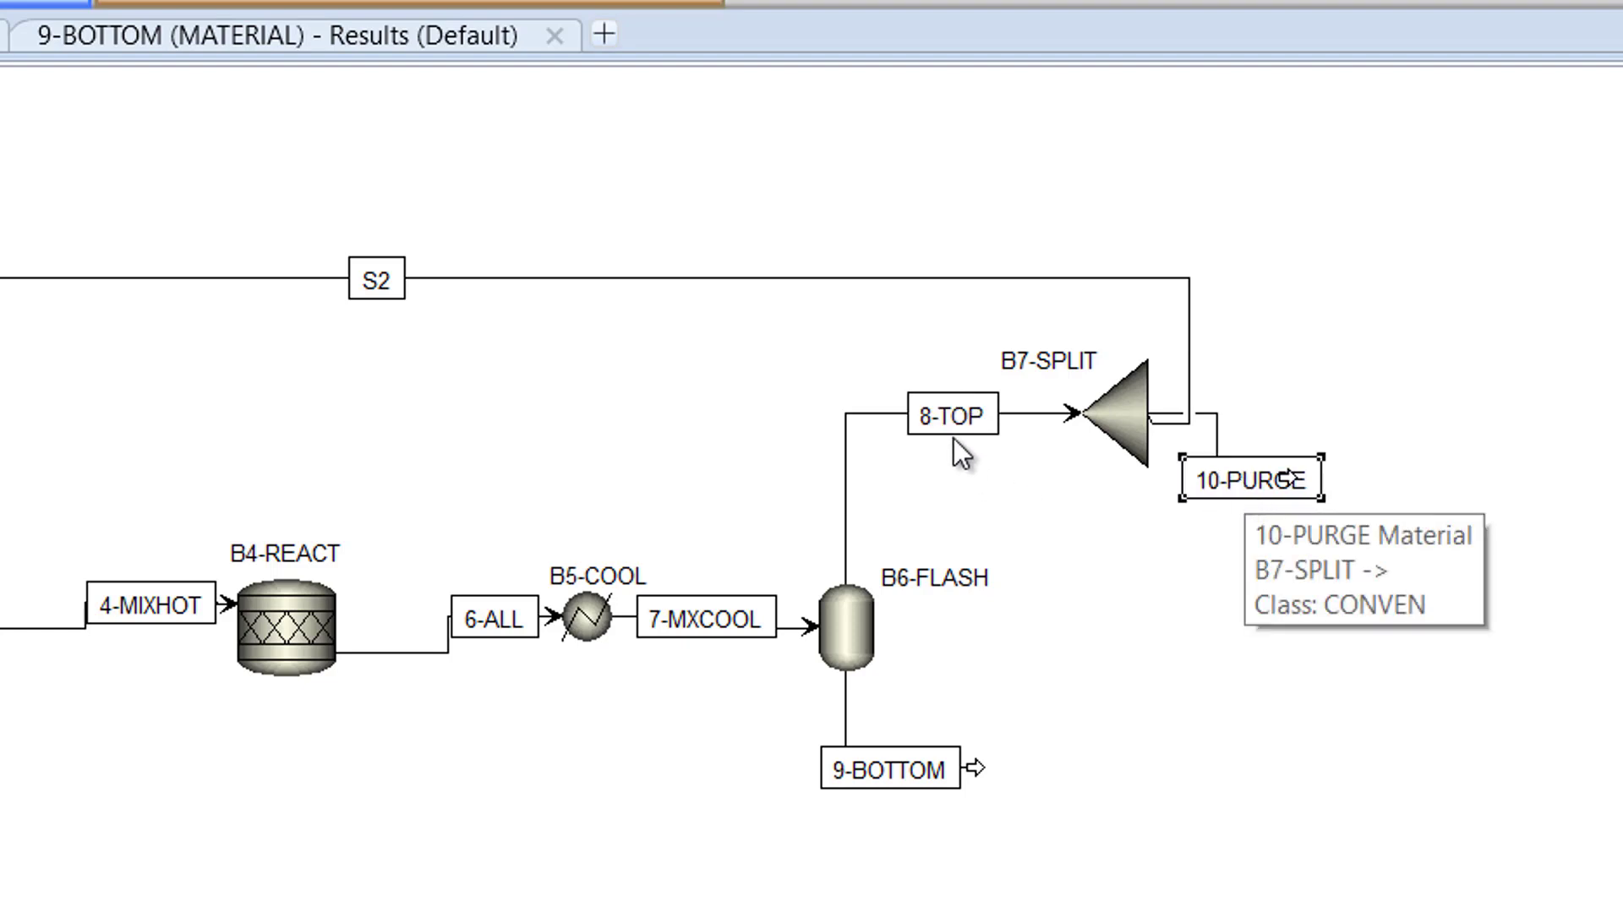
click(919, 431)
drag(919, 431, 849, 469)
Step: Rename the stream running from the splitter to the compressor as 12-RECYL
click(464, 358)
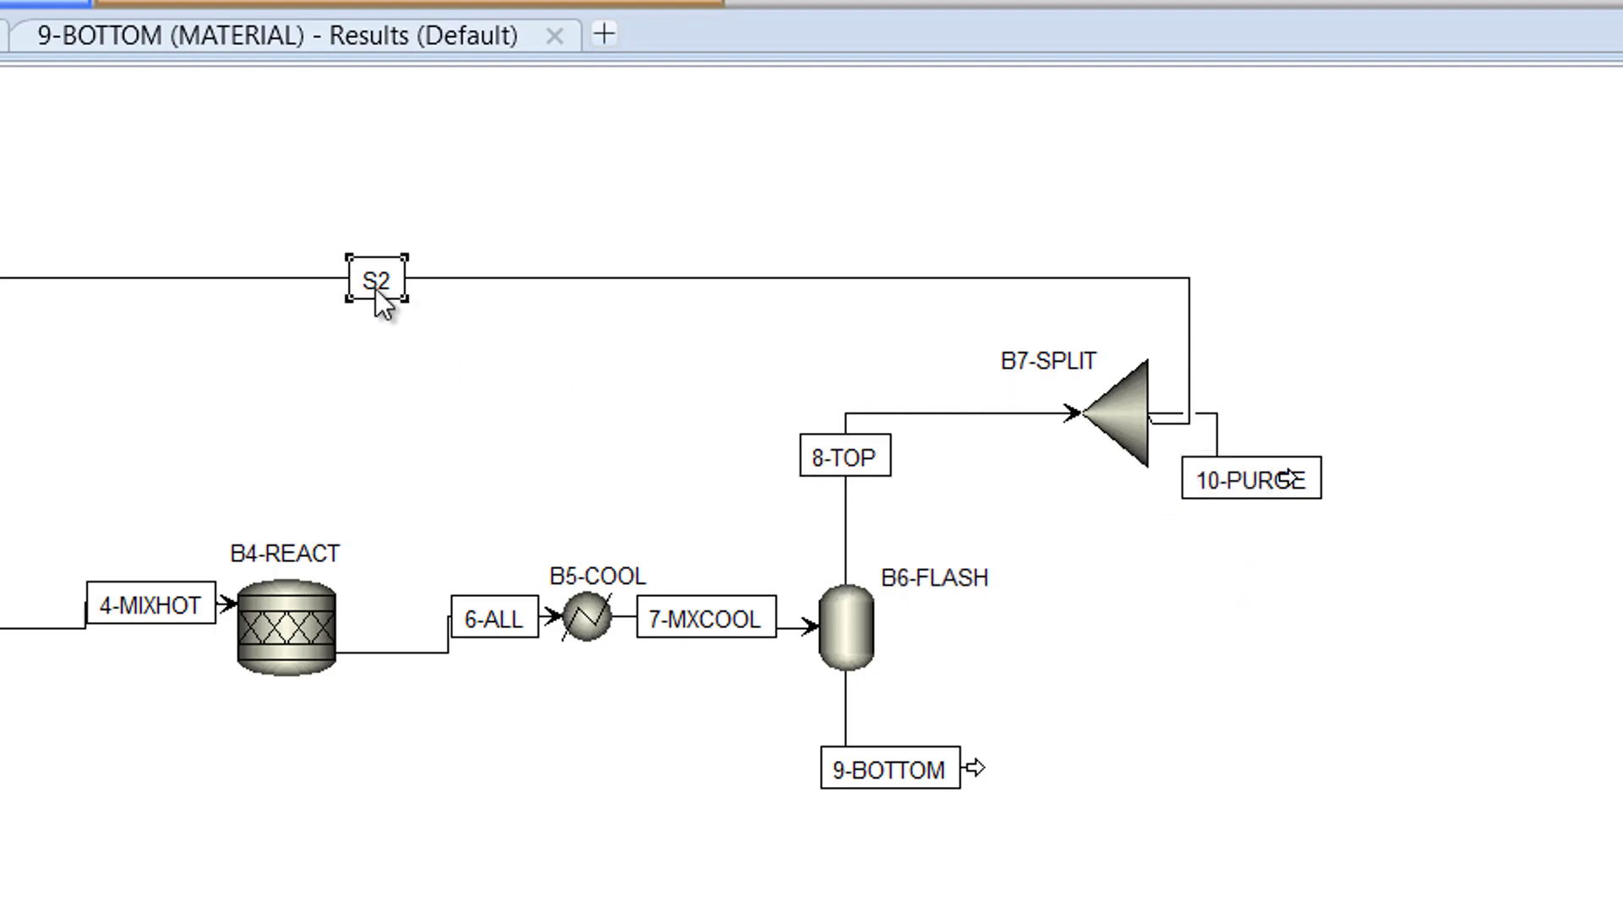
key(ctrl+m)
text(12-RECYL)
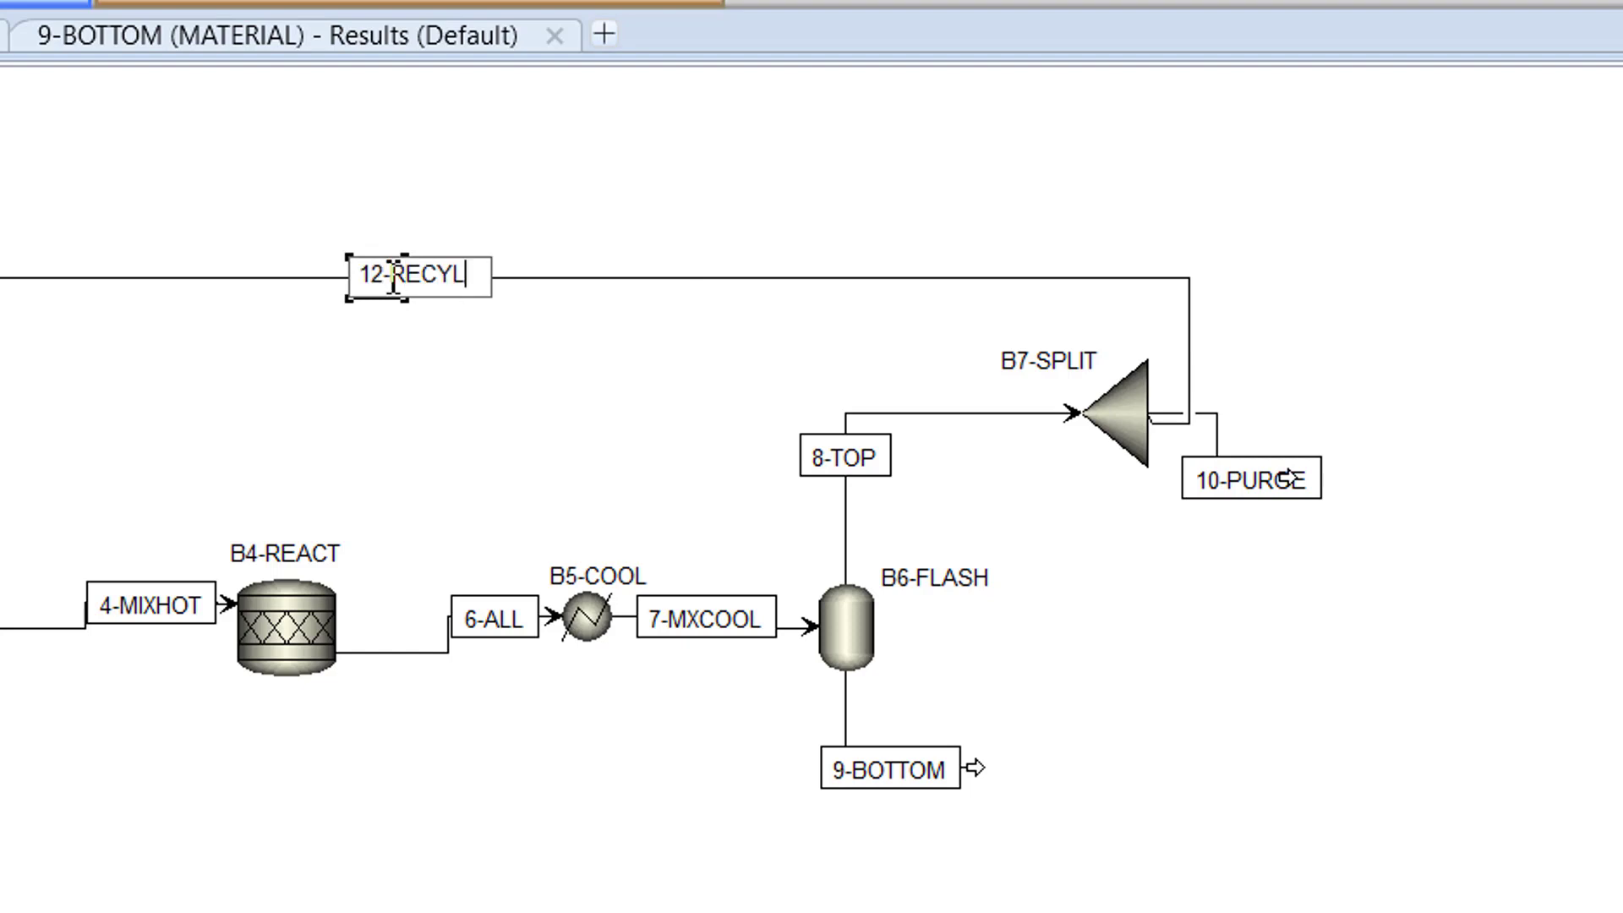
key(Return)
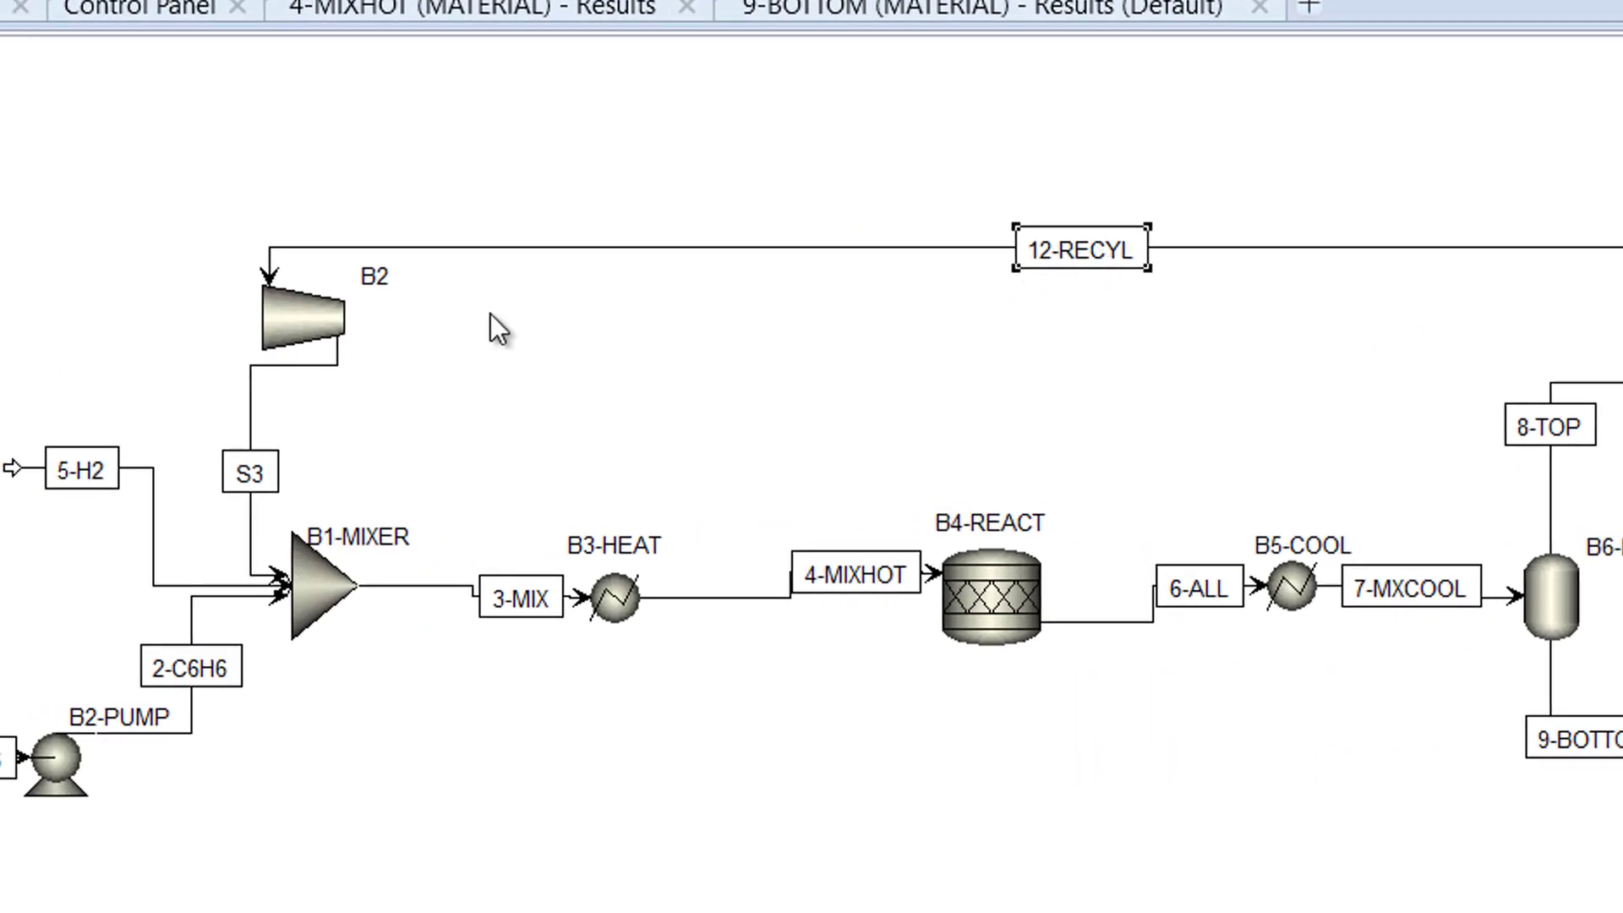
Step: Rename the compressor block B8-COMPR
double_click(381, 286)
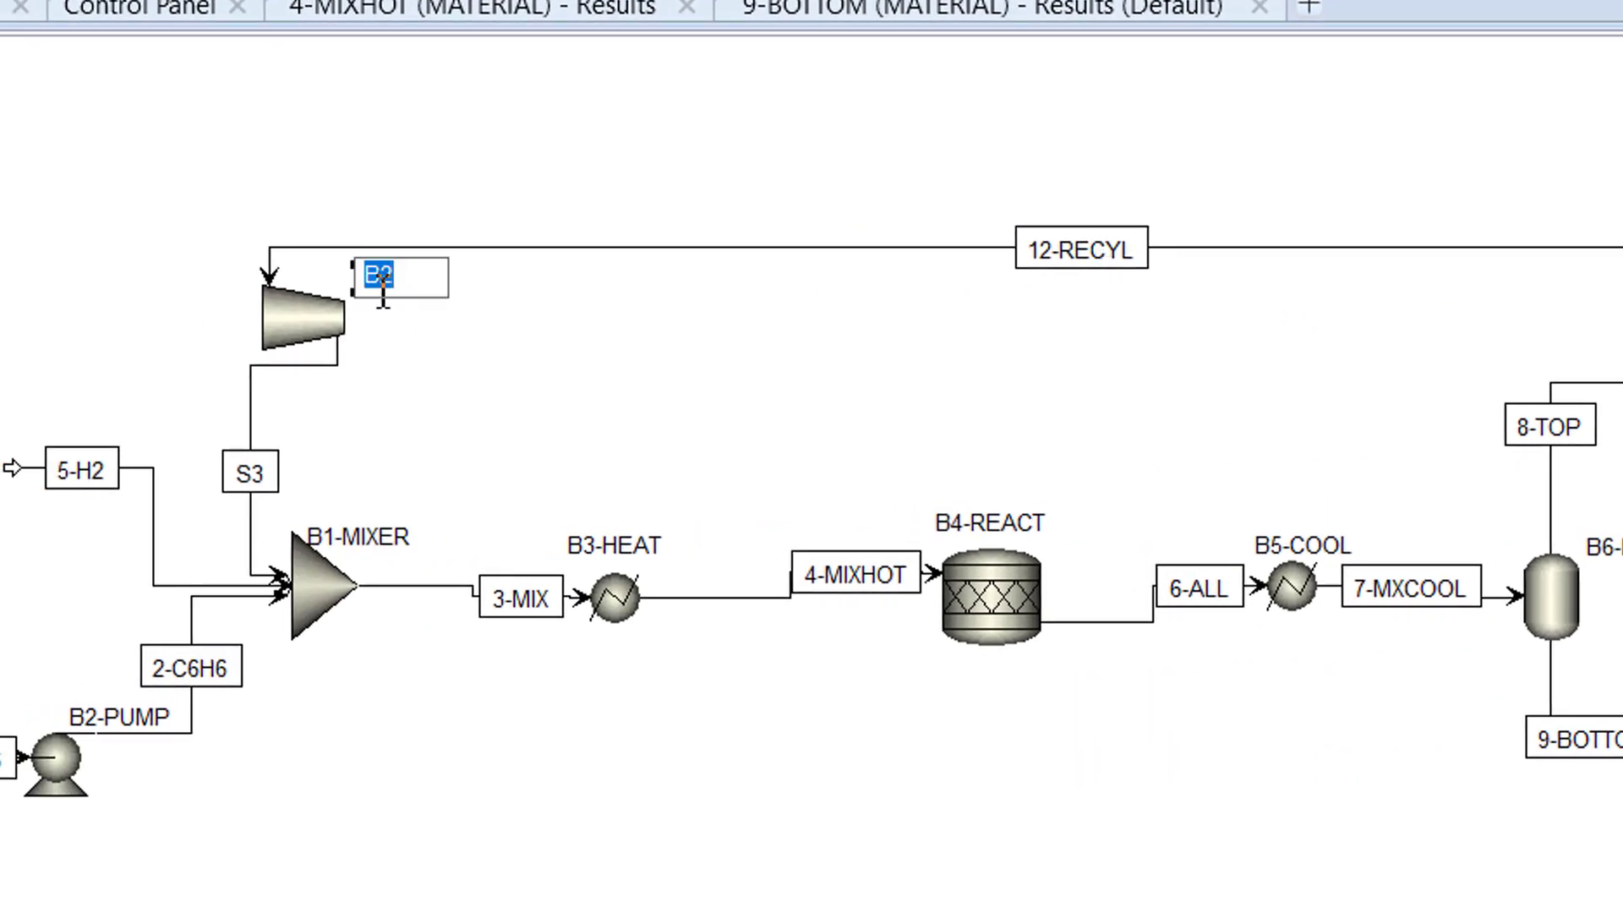
text(B8-COMPR)
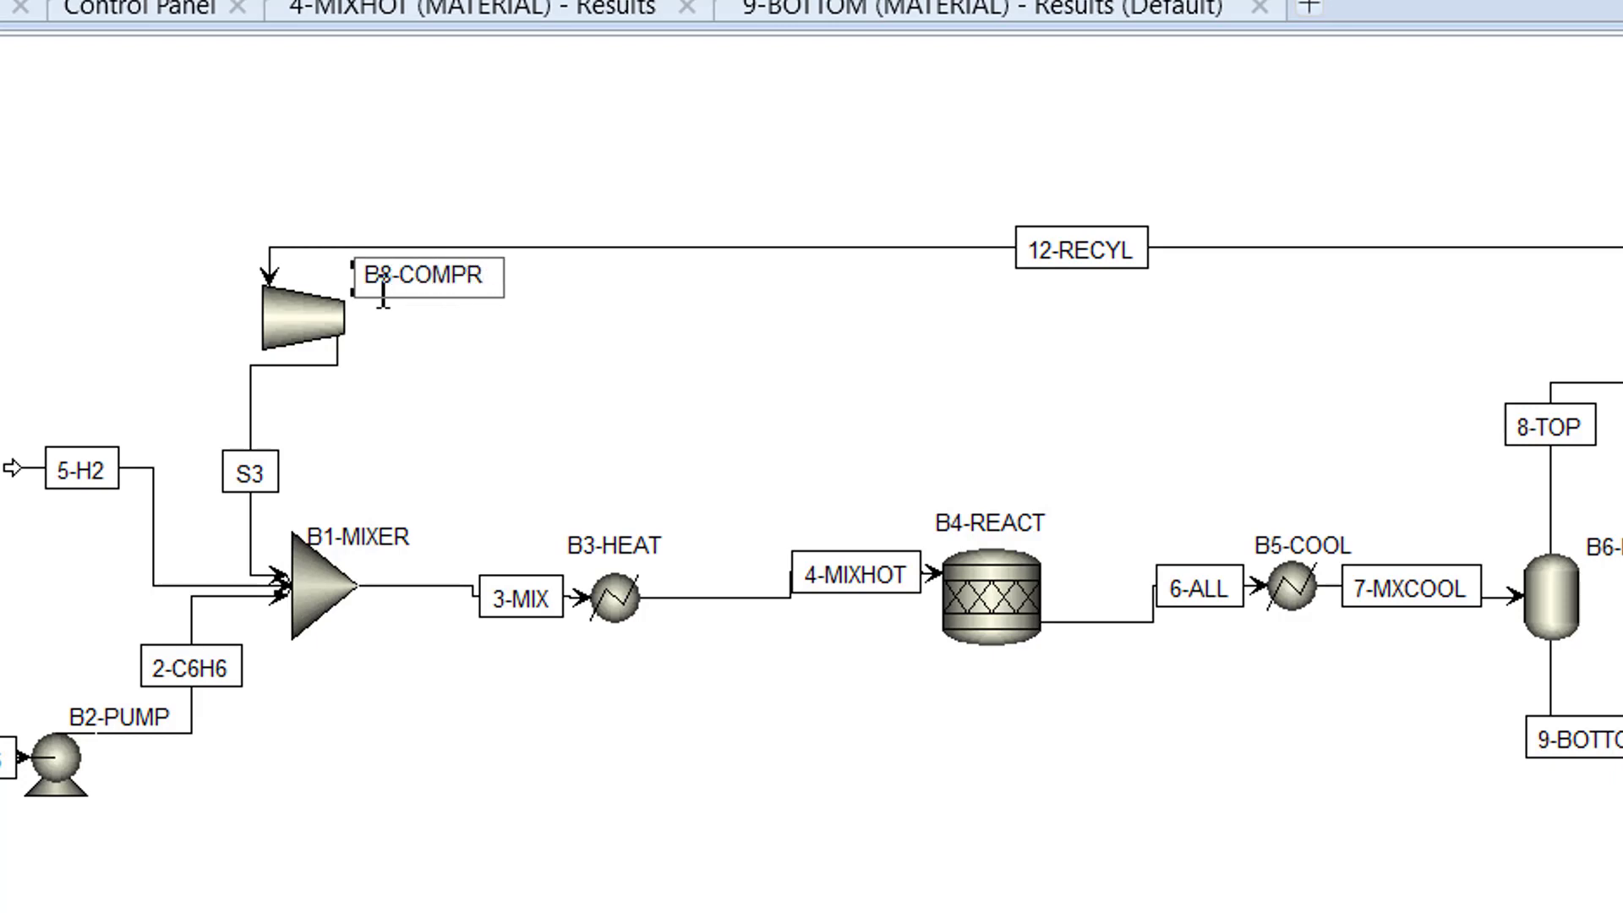
key(Return)
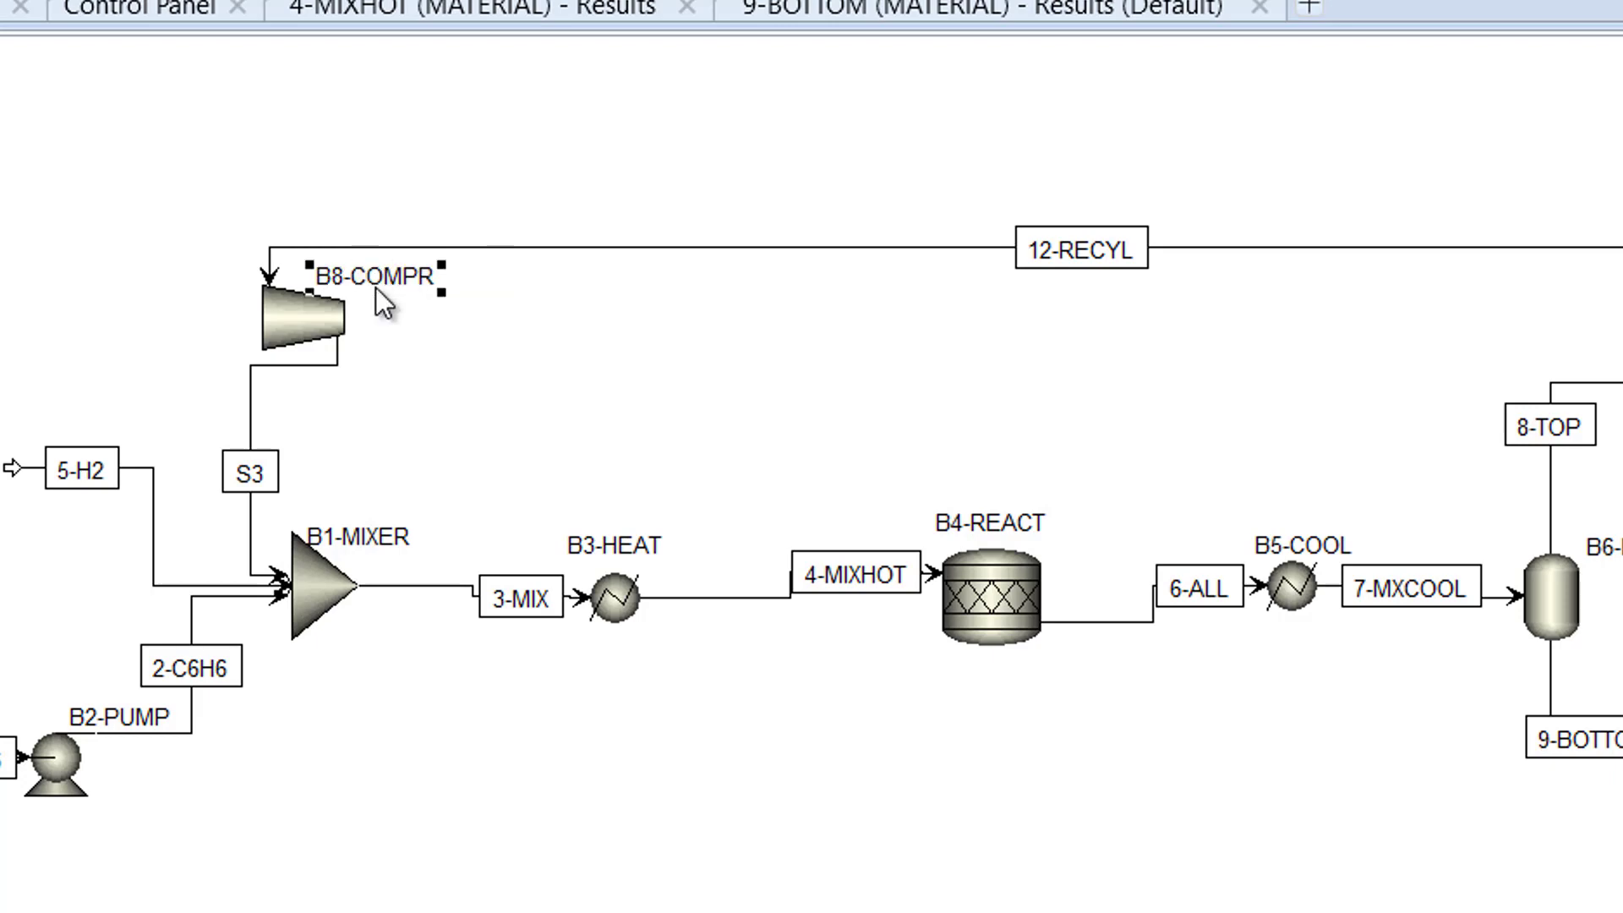
Step: Rename the stream between the compressor and B1-MIXER as 11-MIXHP
click(260, 483)
key(ctrl+m)
text(11-MIXH)
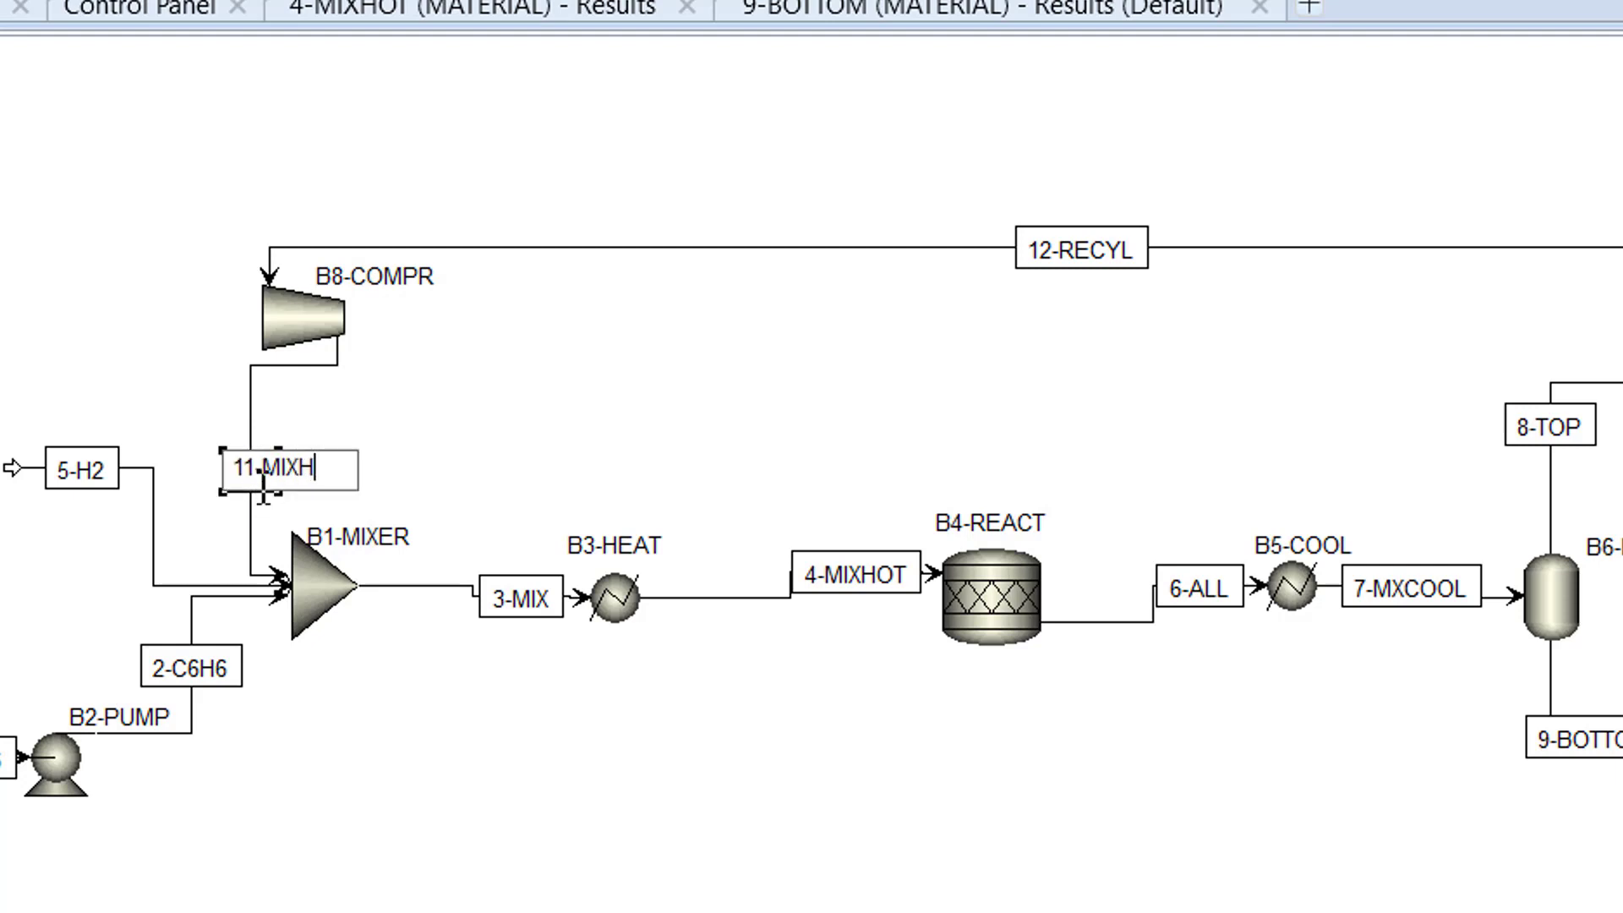
text(P)
key(Return)
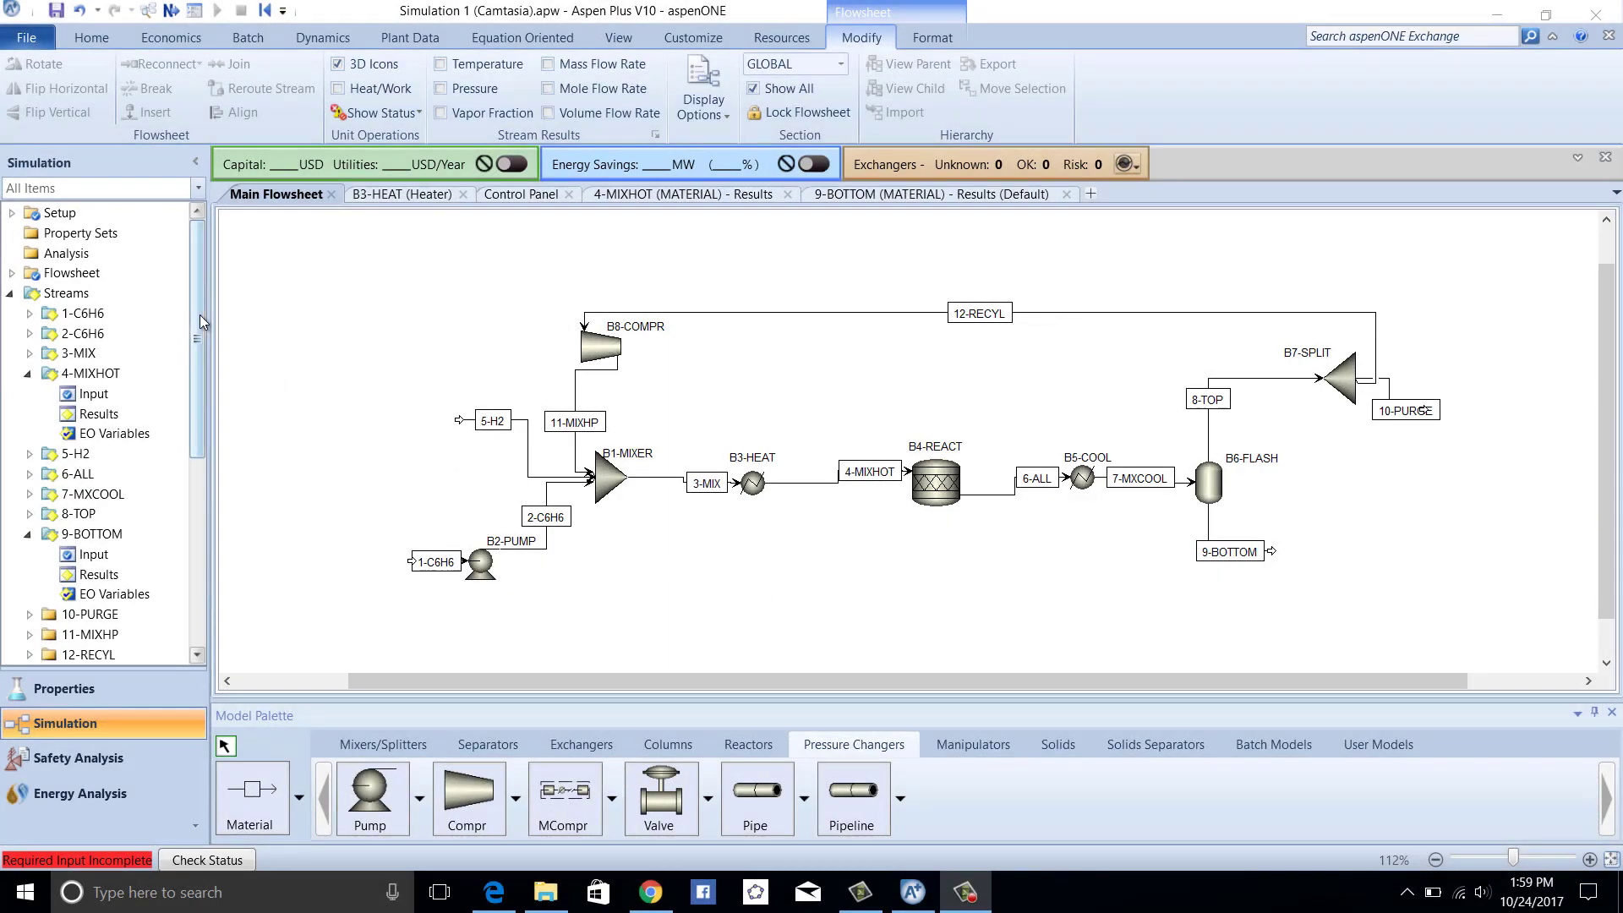
Step: Set the split fraction of the 10-PURGE stream in block B7-SPLIT to 0.08
drag(199, 314, 189, 469)
drag(237, 399, 220, 423)
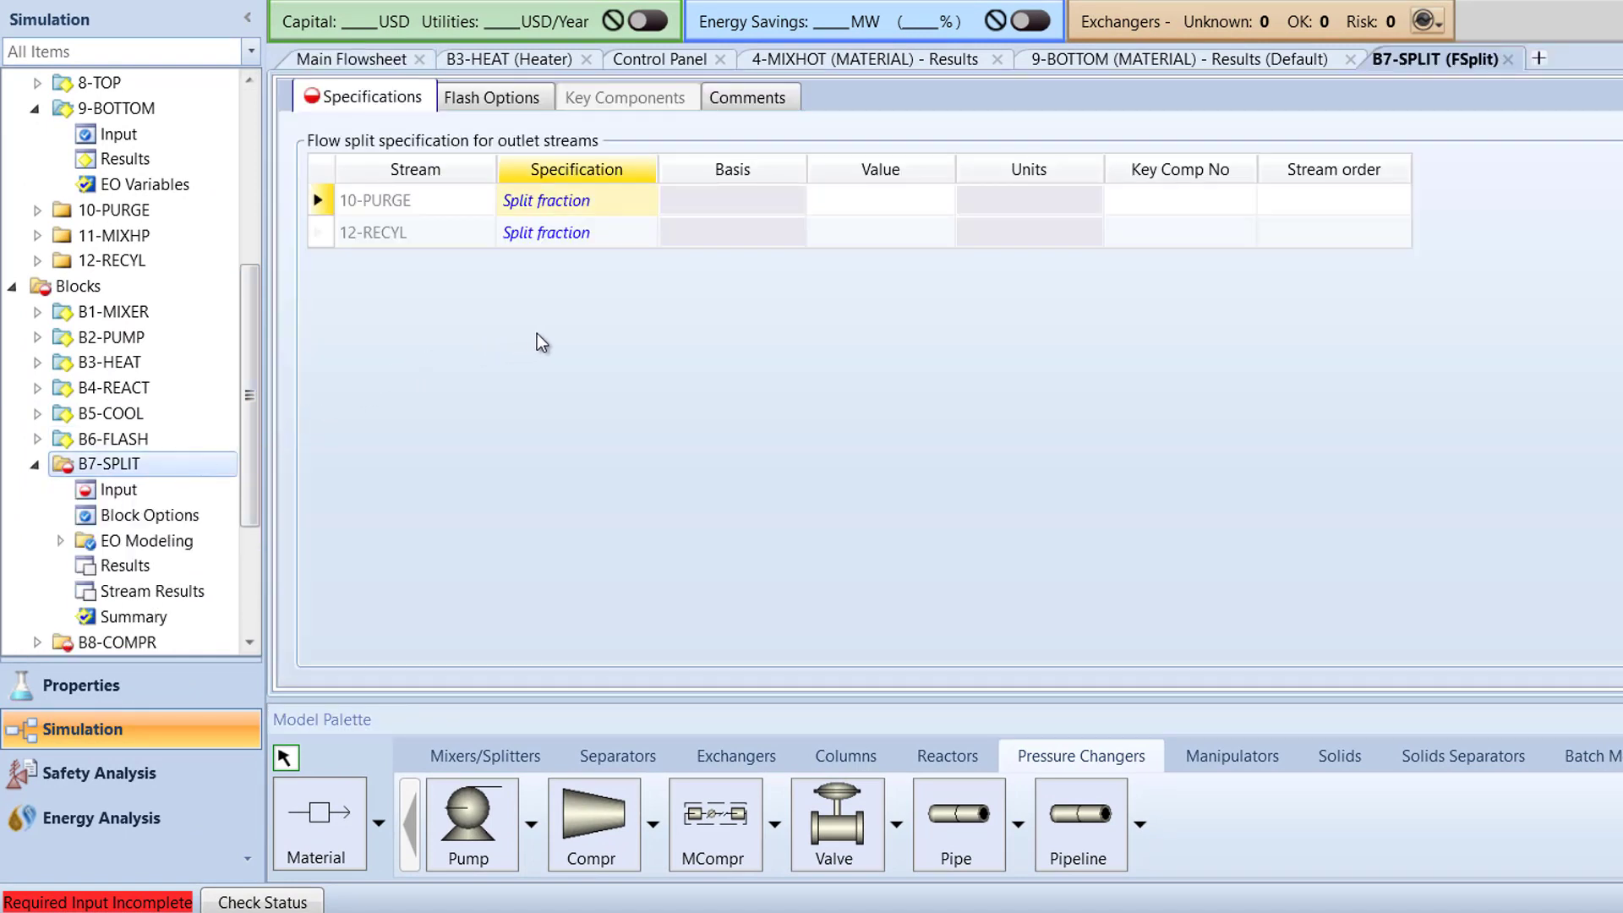
mouse_move(651, 201)
click(940, 203)
text(0.08)
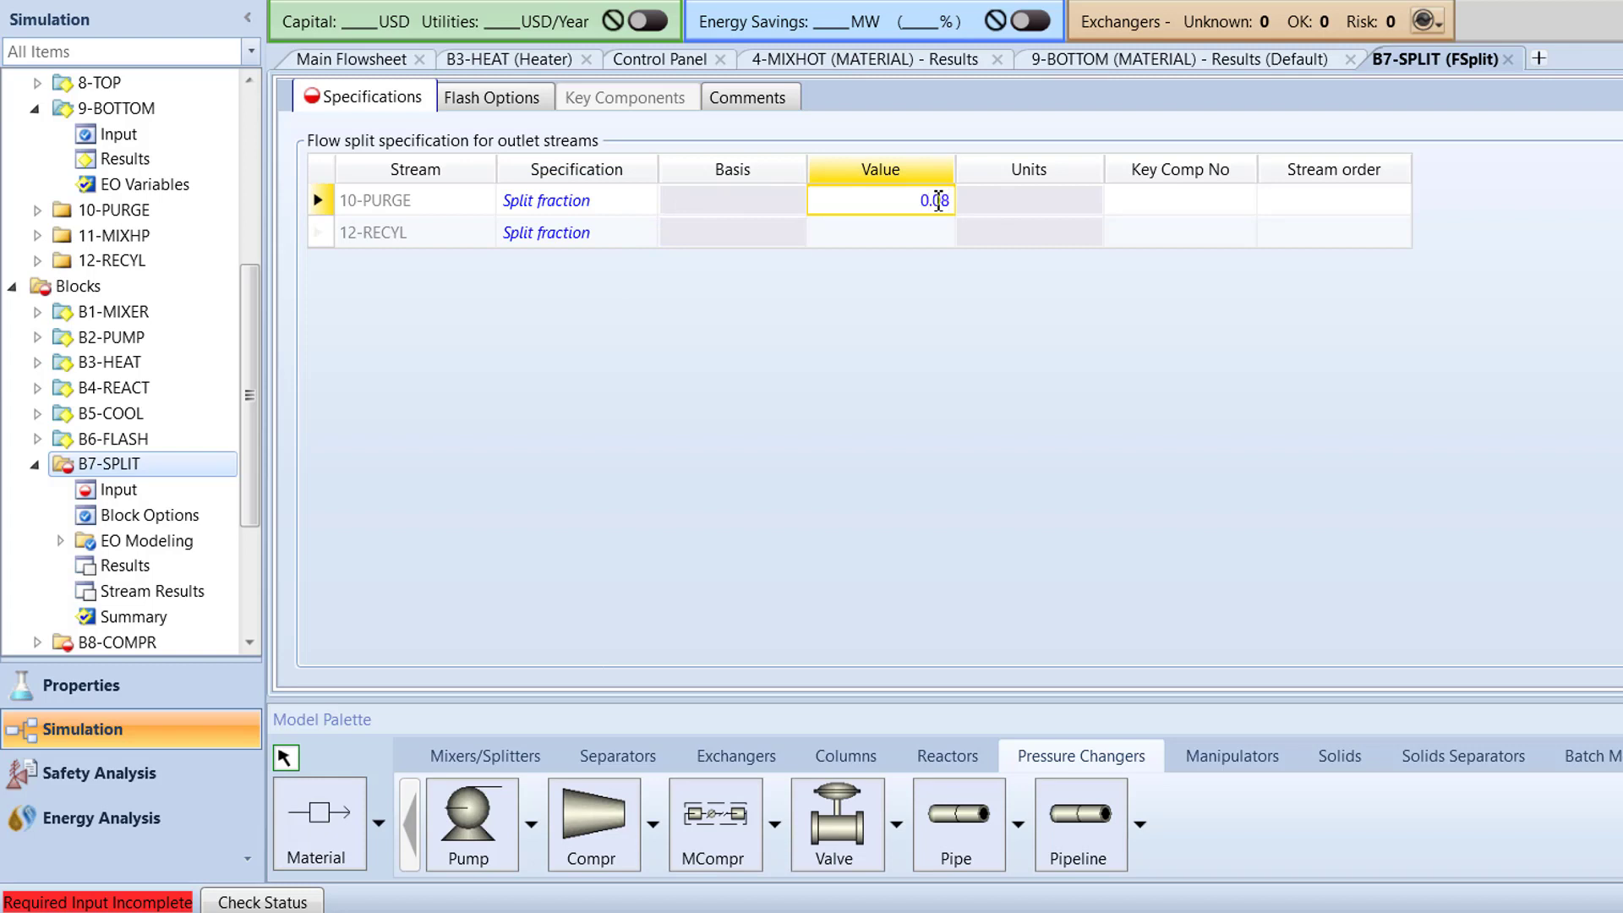
key(Return)
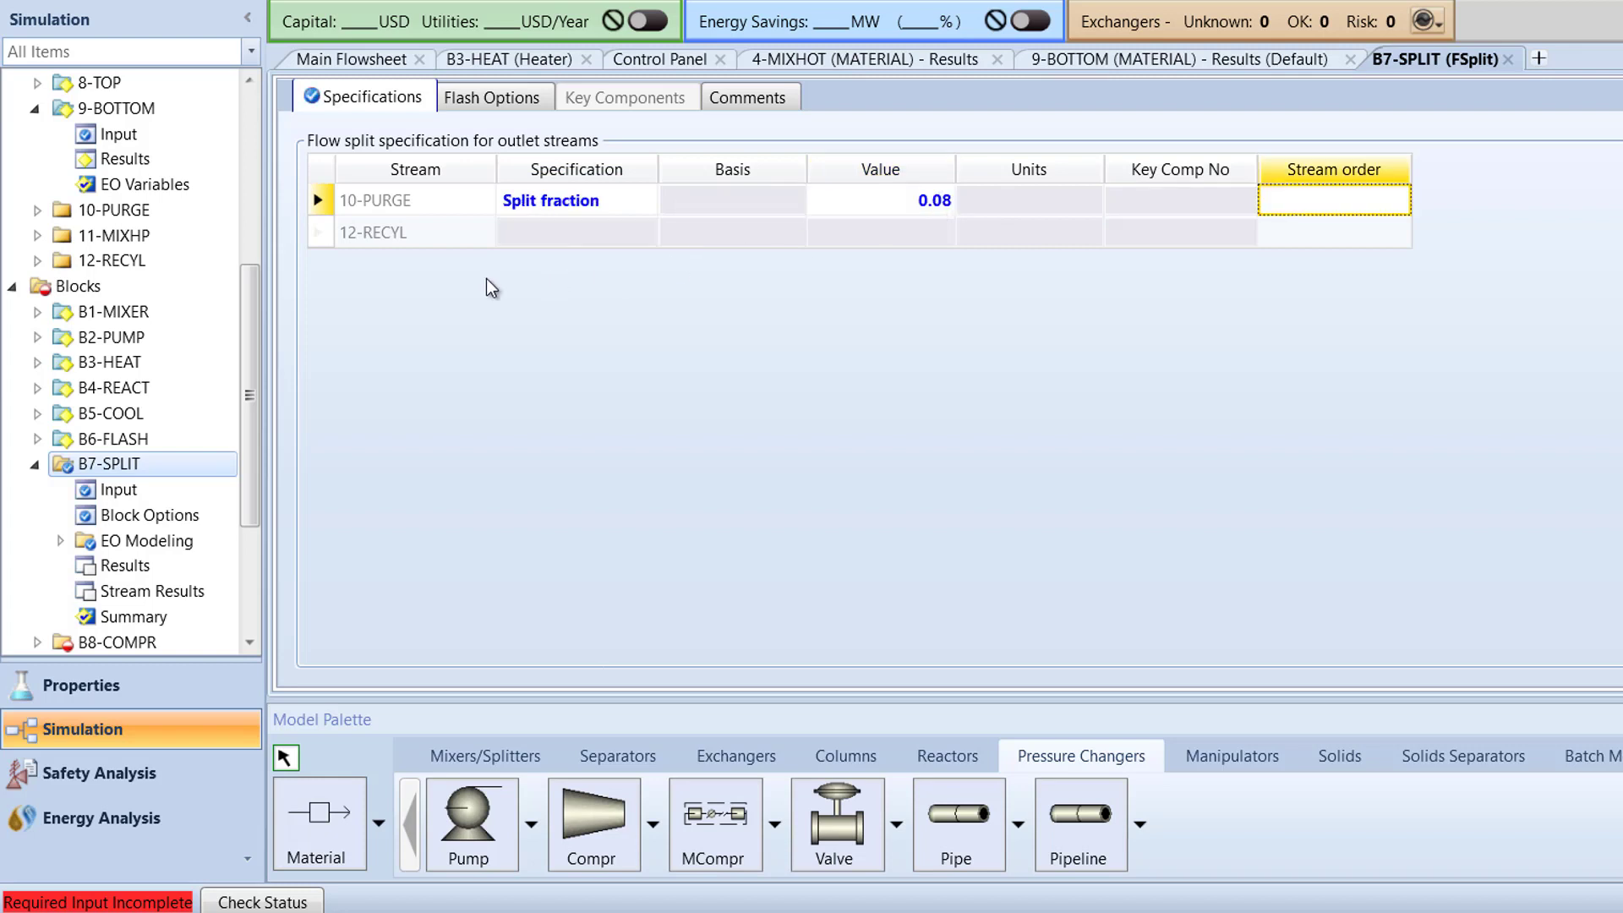
Step: Specify block B8-COMPR as an isentropic compressor with a discharge pressure of 23 bar
scroll(245, 367, down, 2)
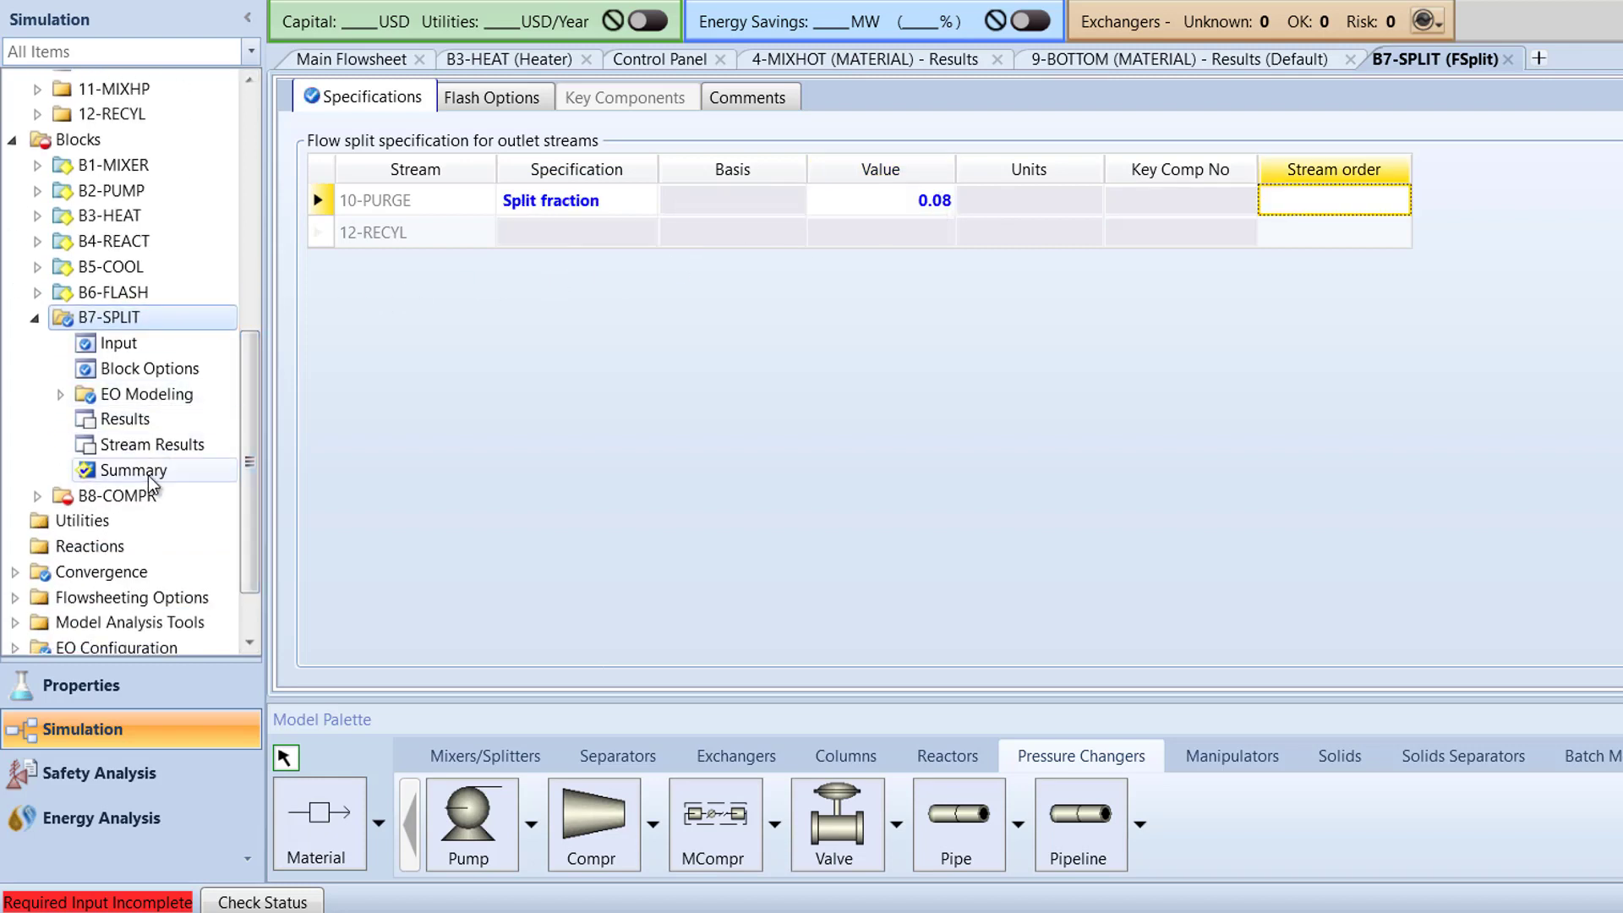
double_click(150, 501)
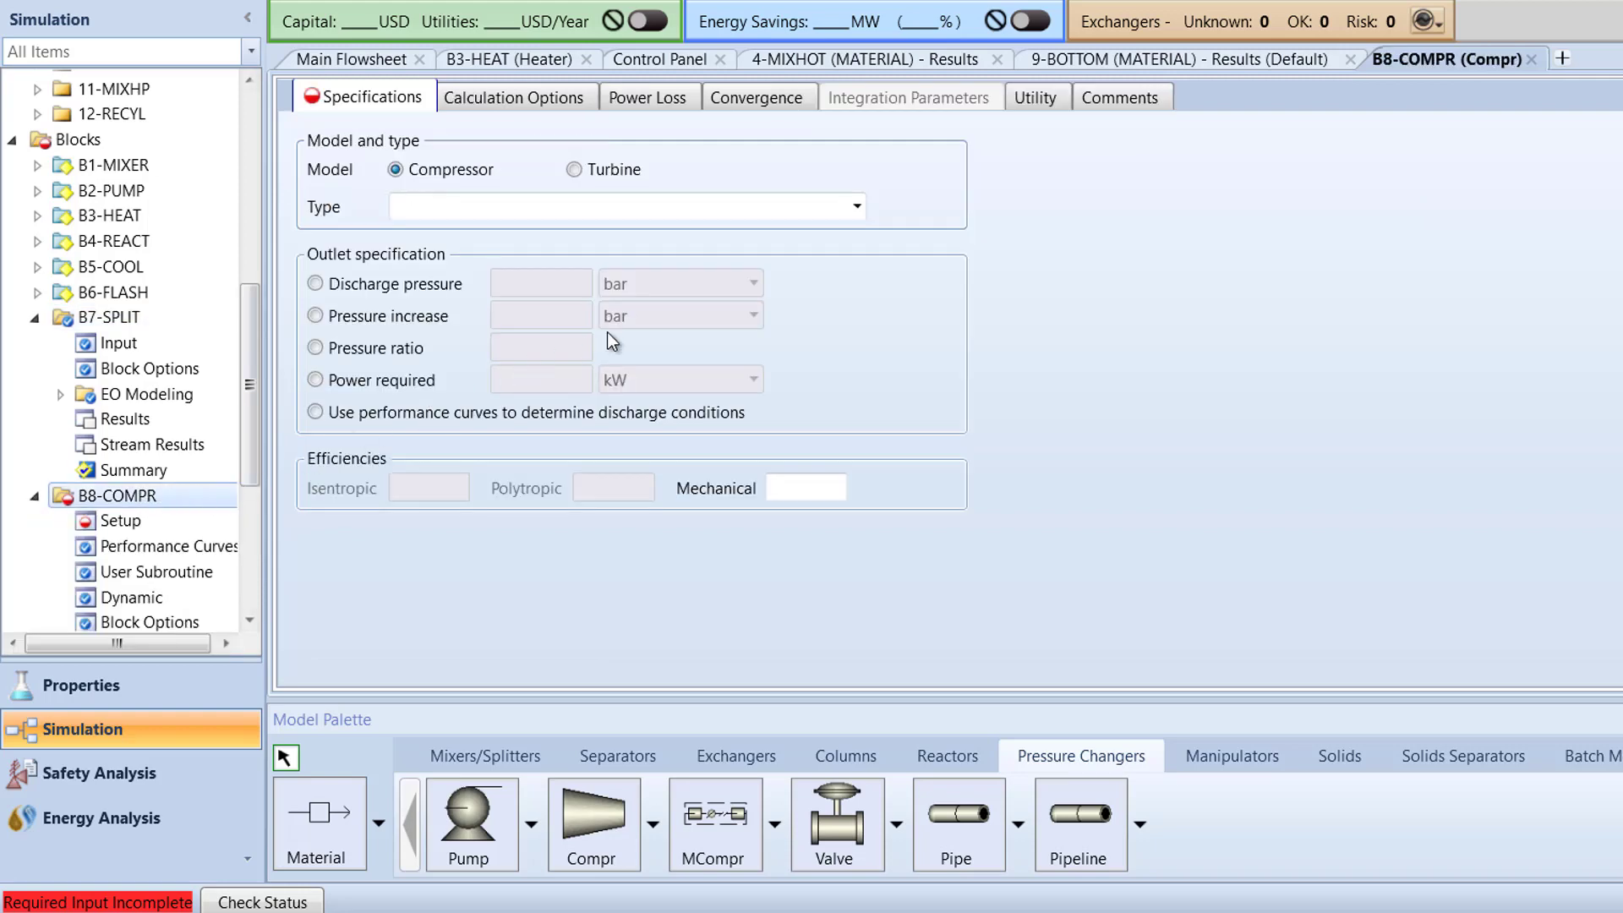
click(858, 206)
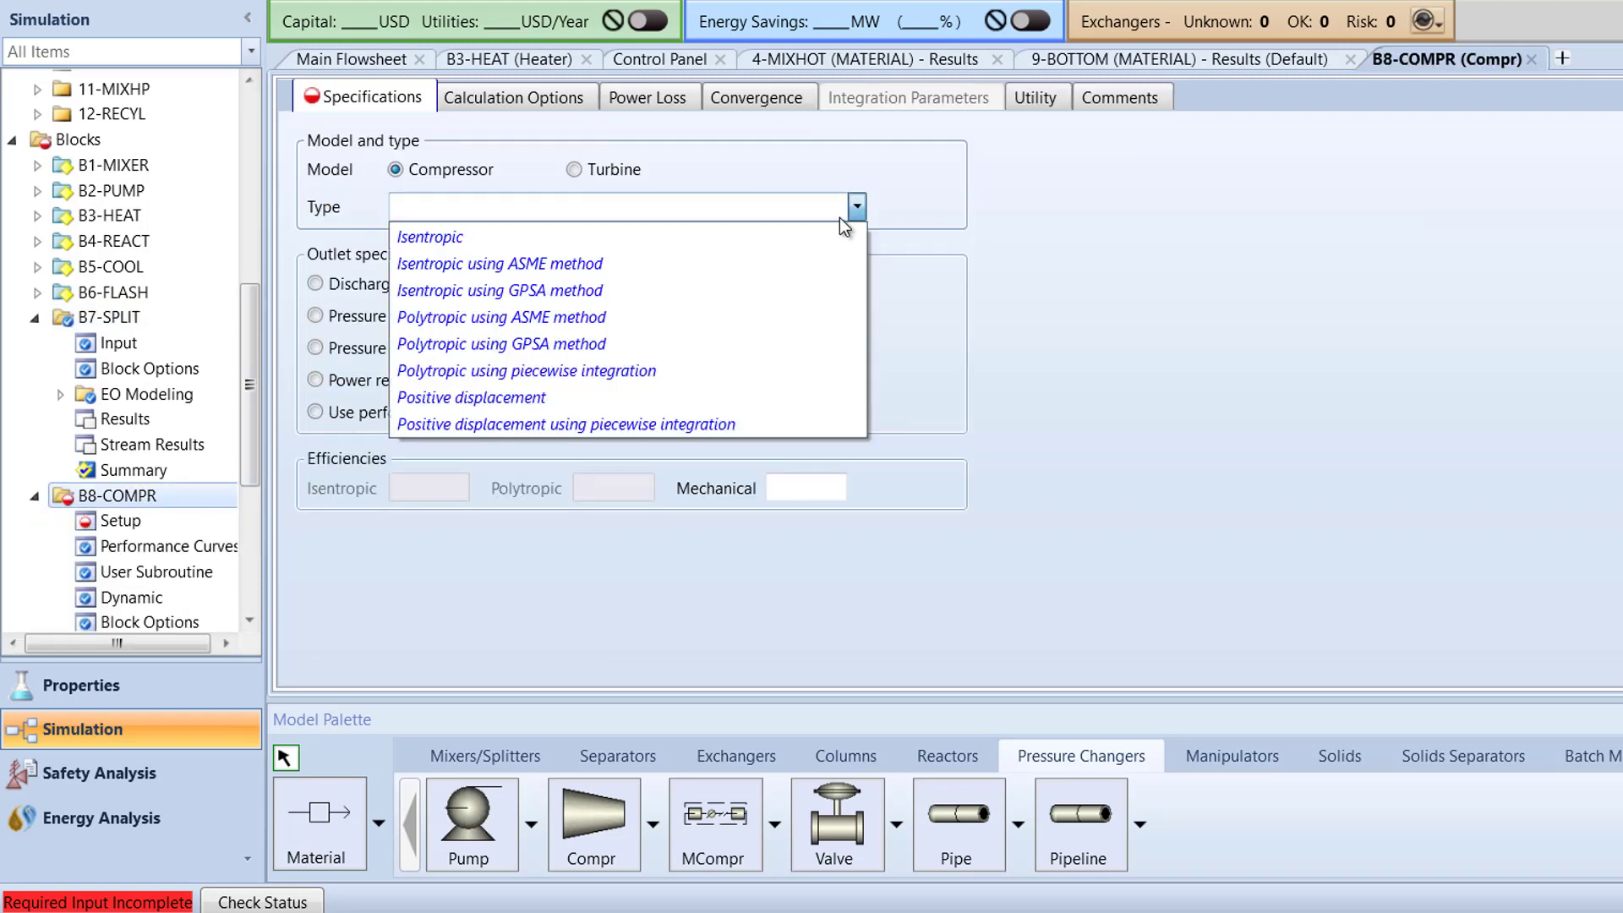
click(823, 235)
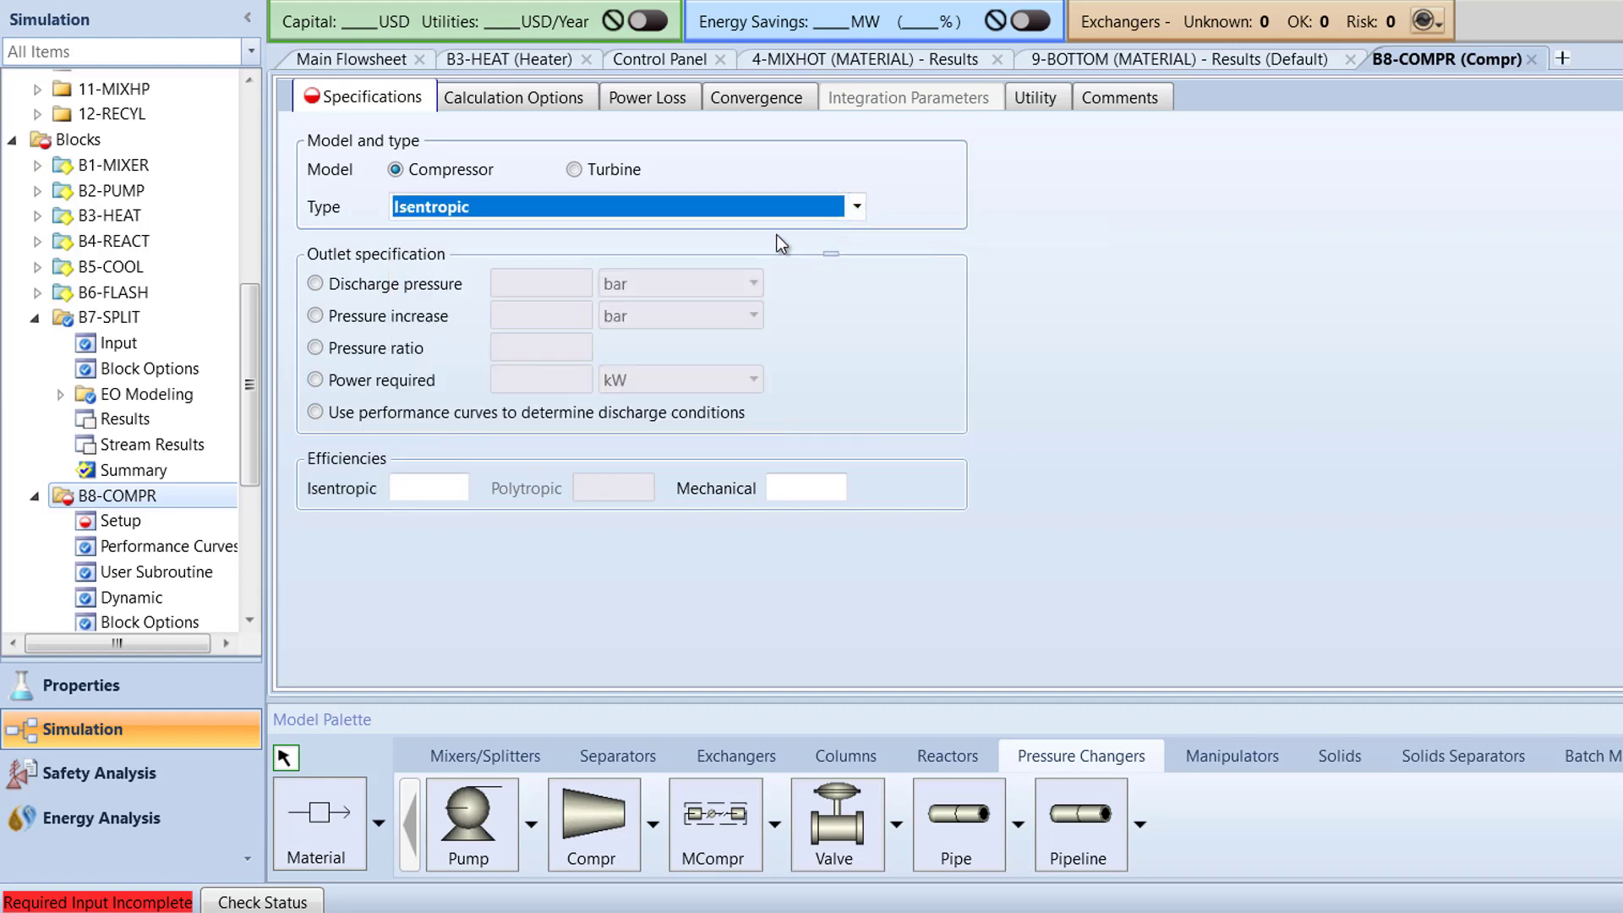
click(313, 285)
click(537, 285)
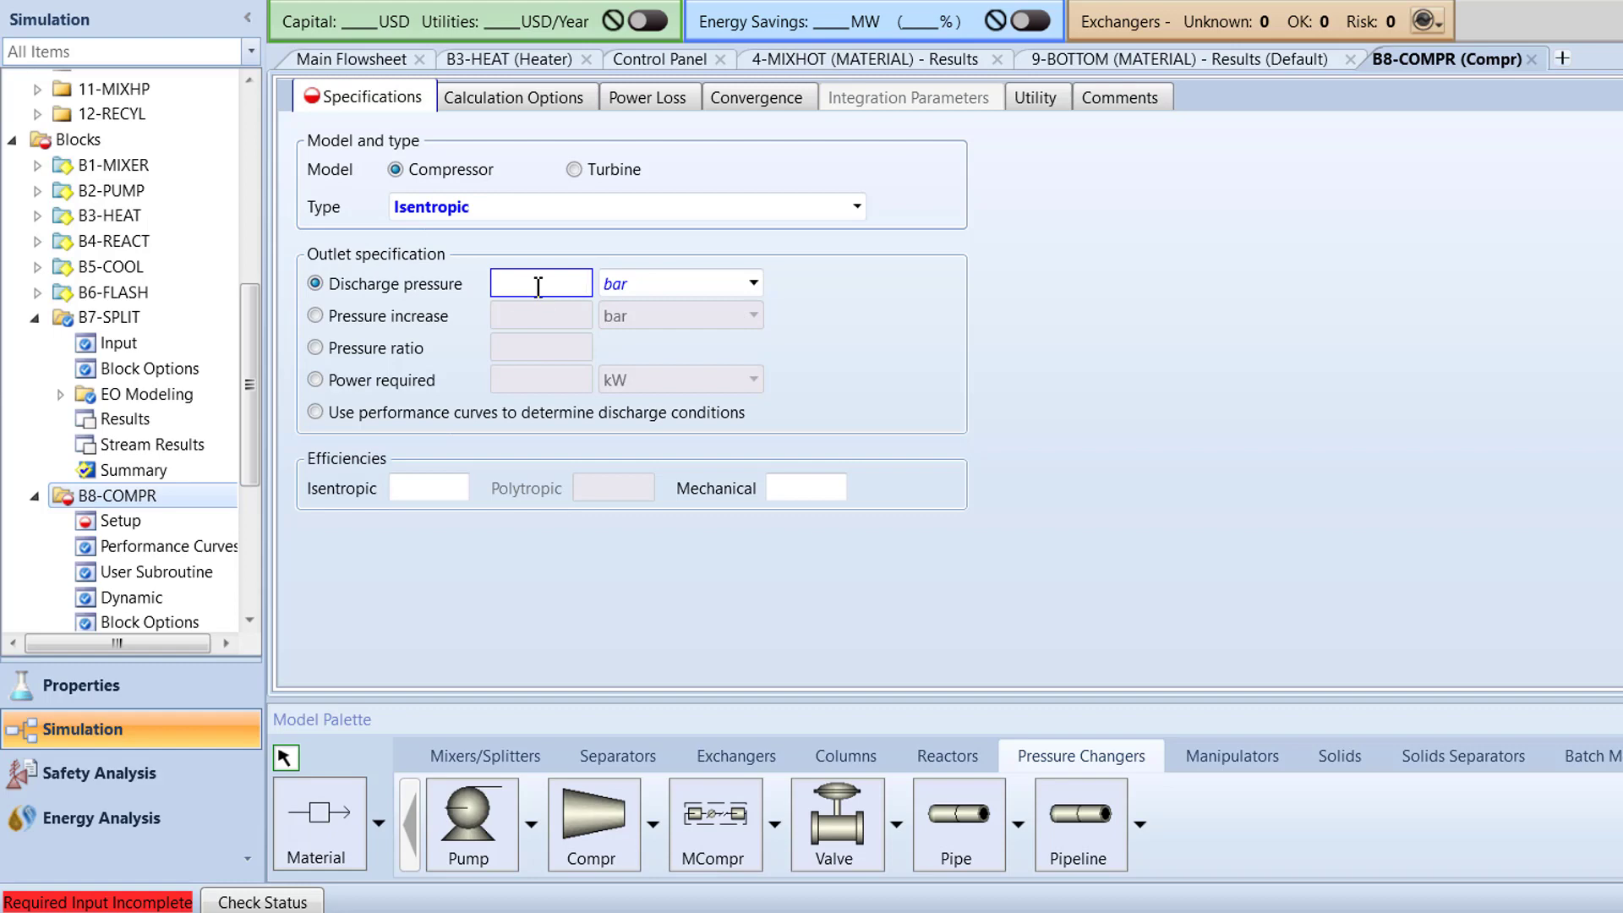
text(23)
key(Return)
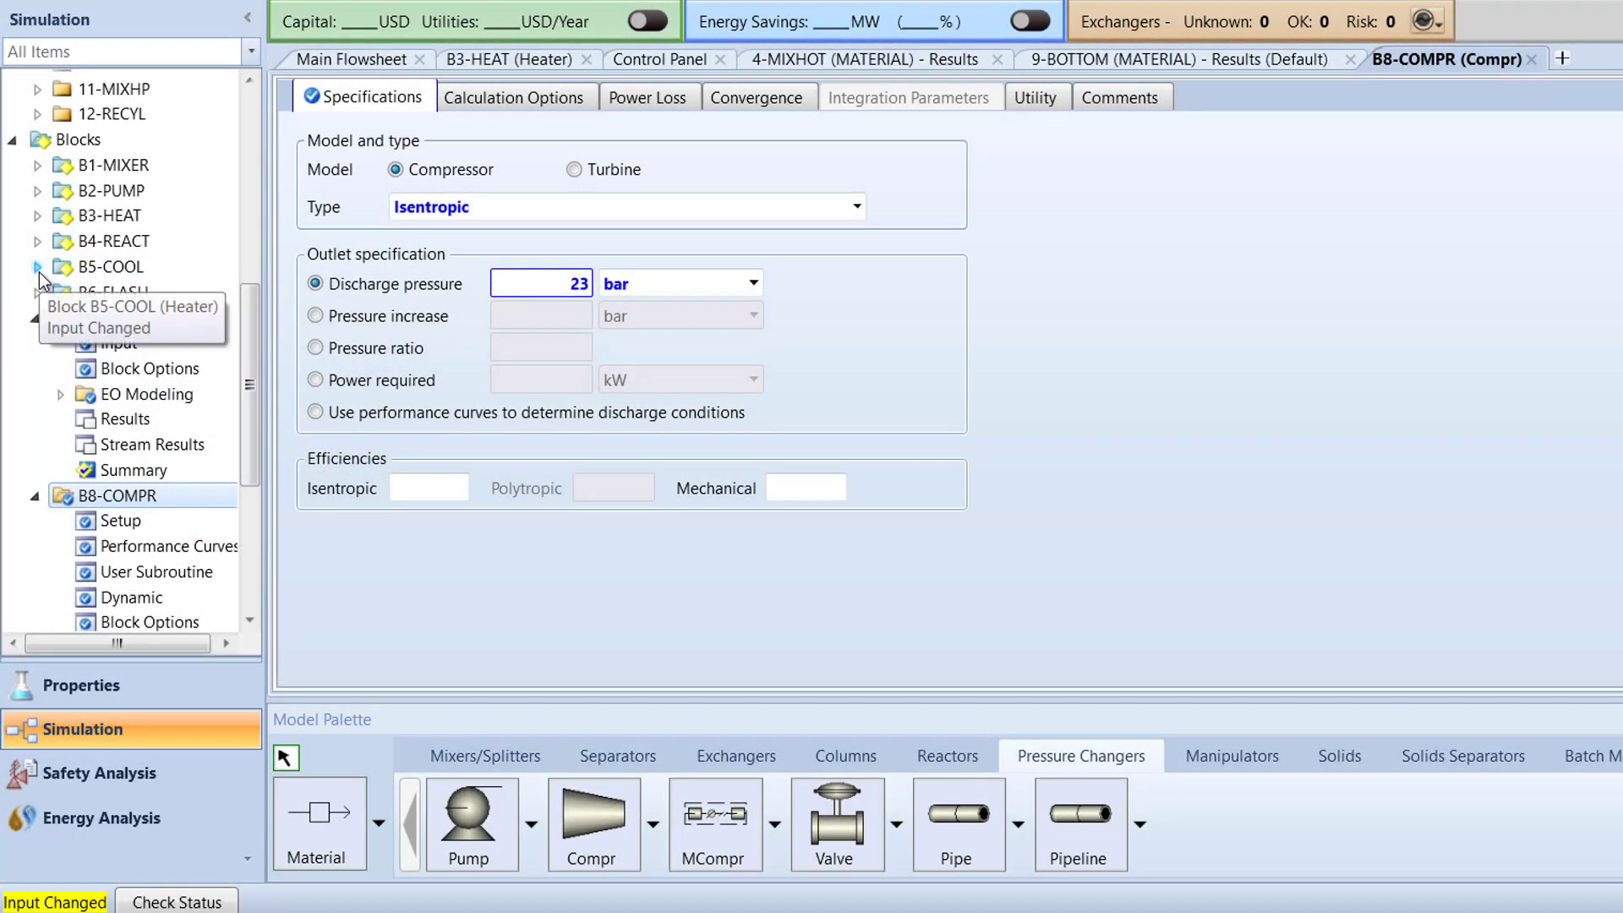
Step: Create heating/cooling curve 1 for block B5-COOL with the default settings
click(38, 270)
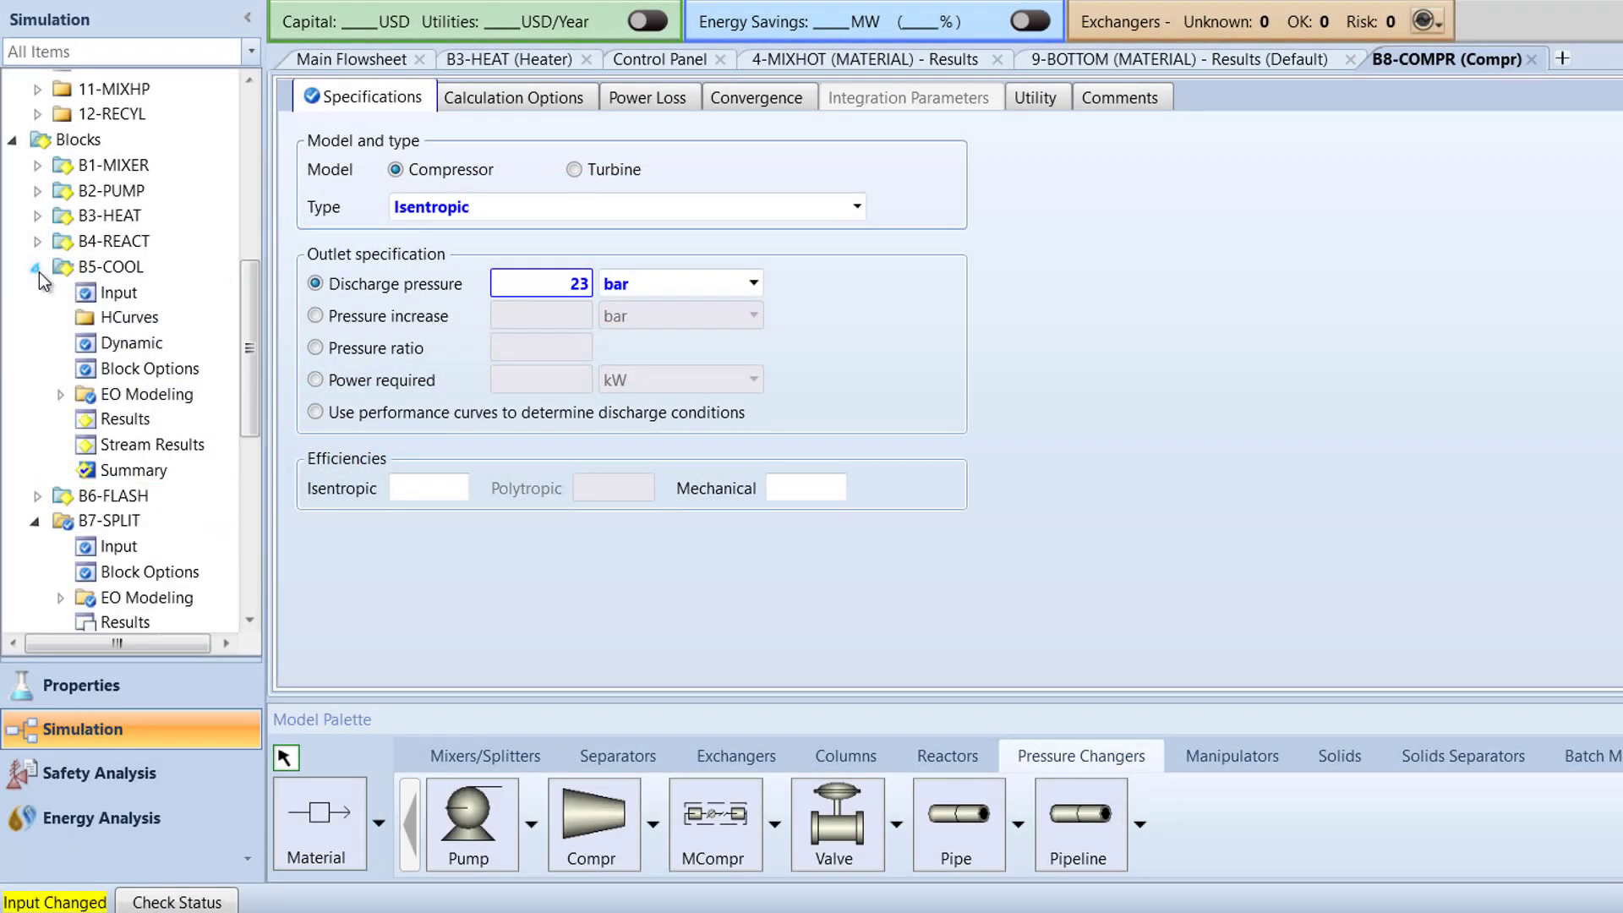
click(202, 321)
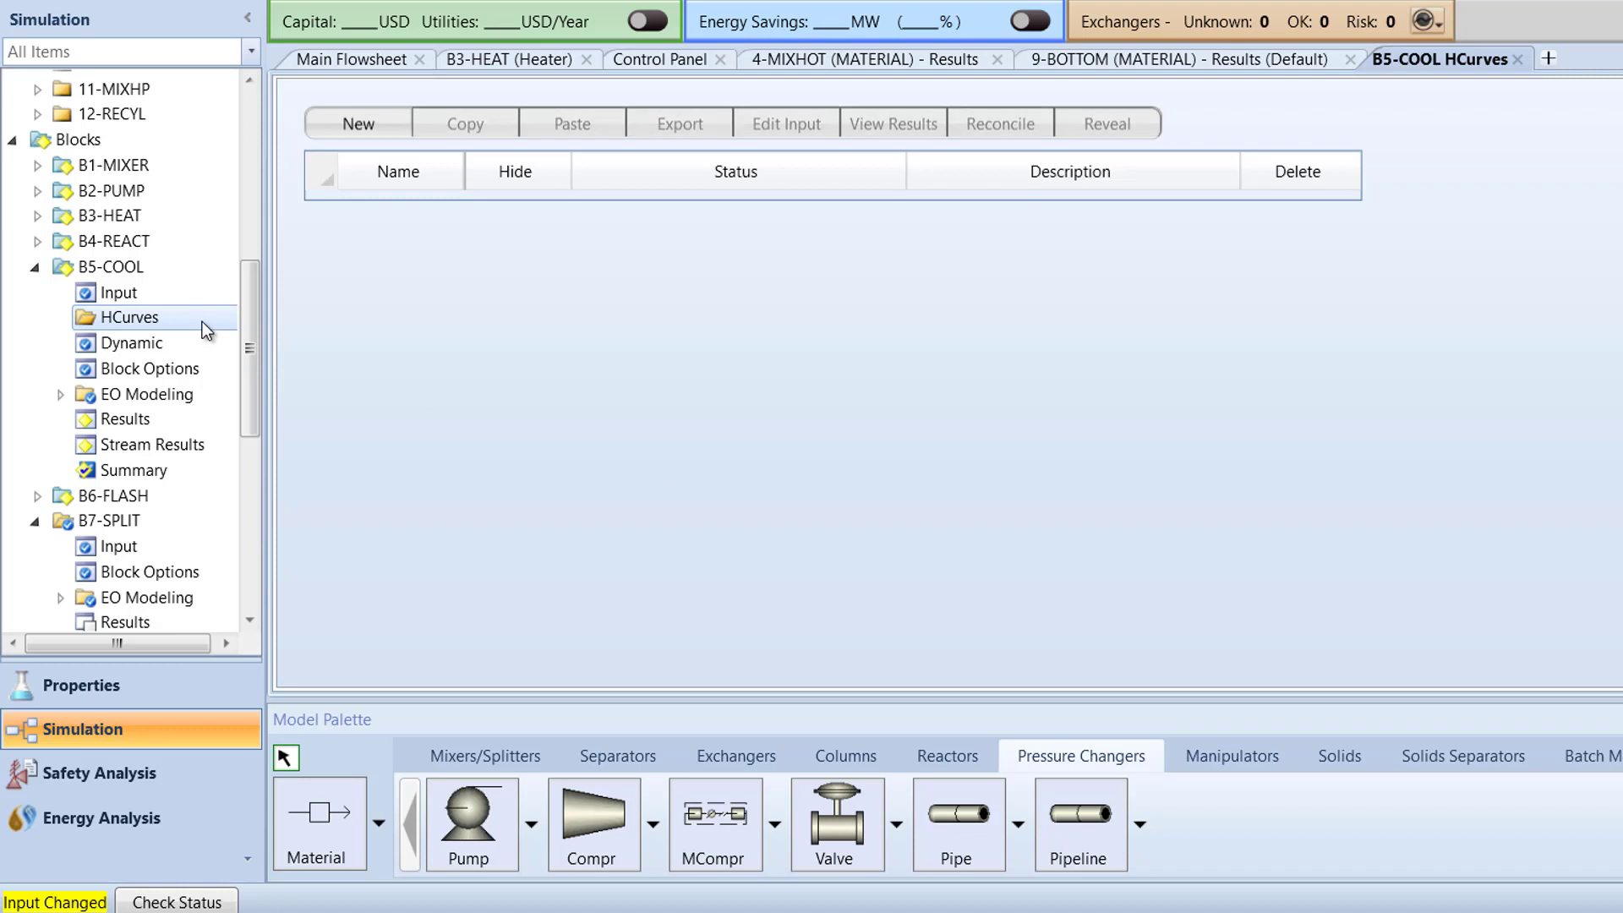
click(372, 128)
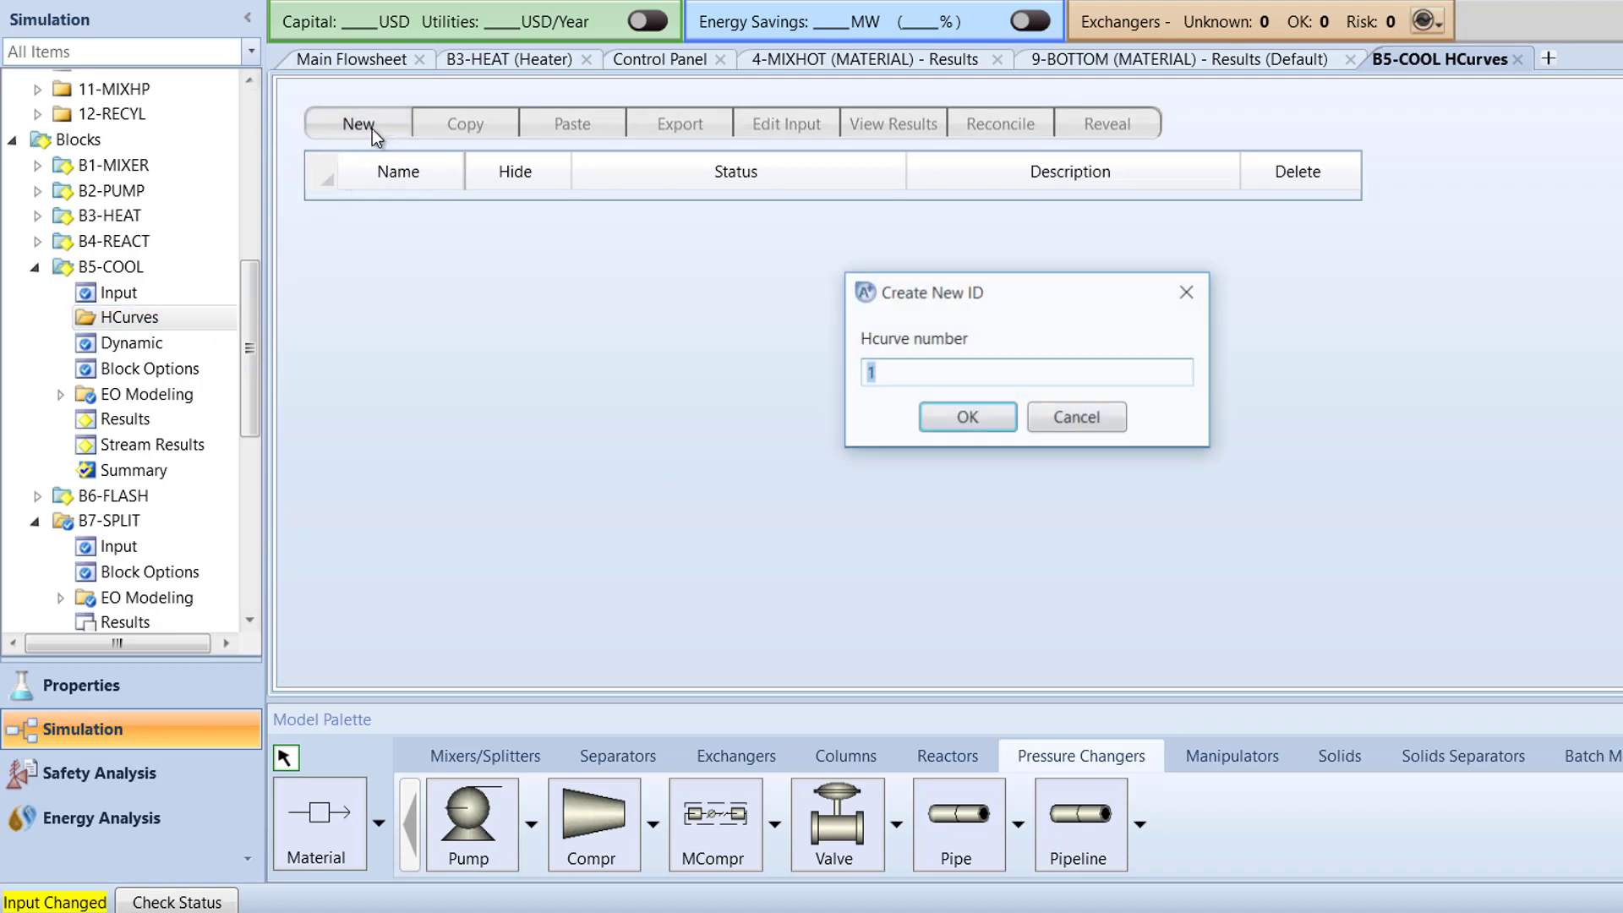
click(967, 418)
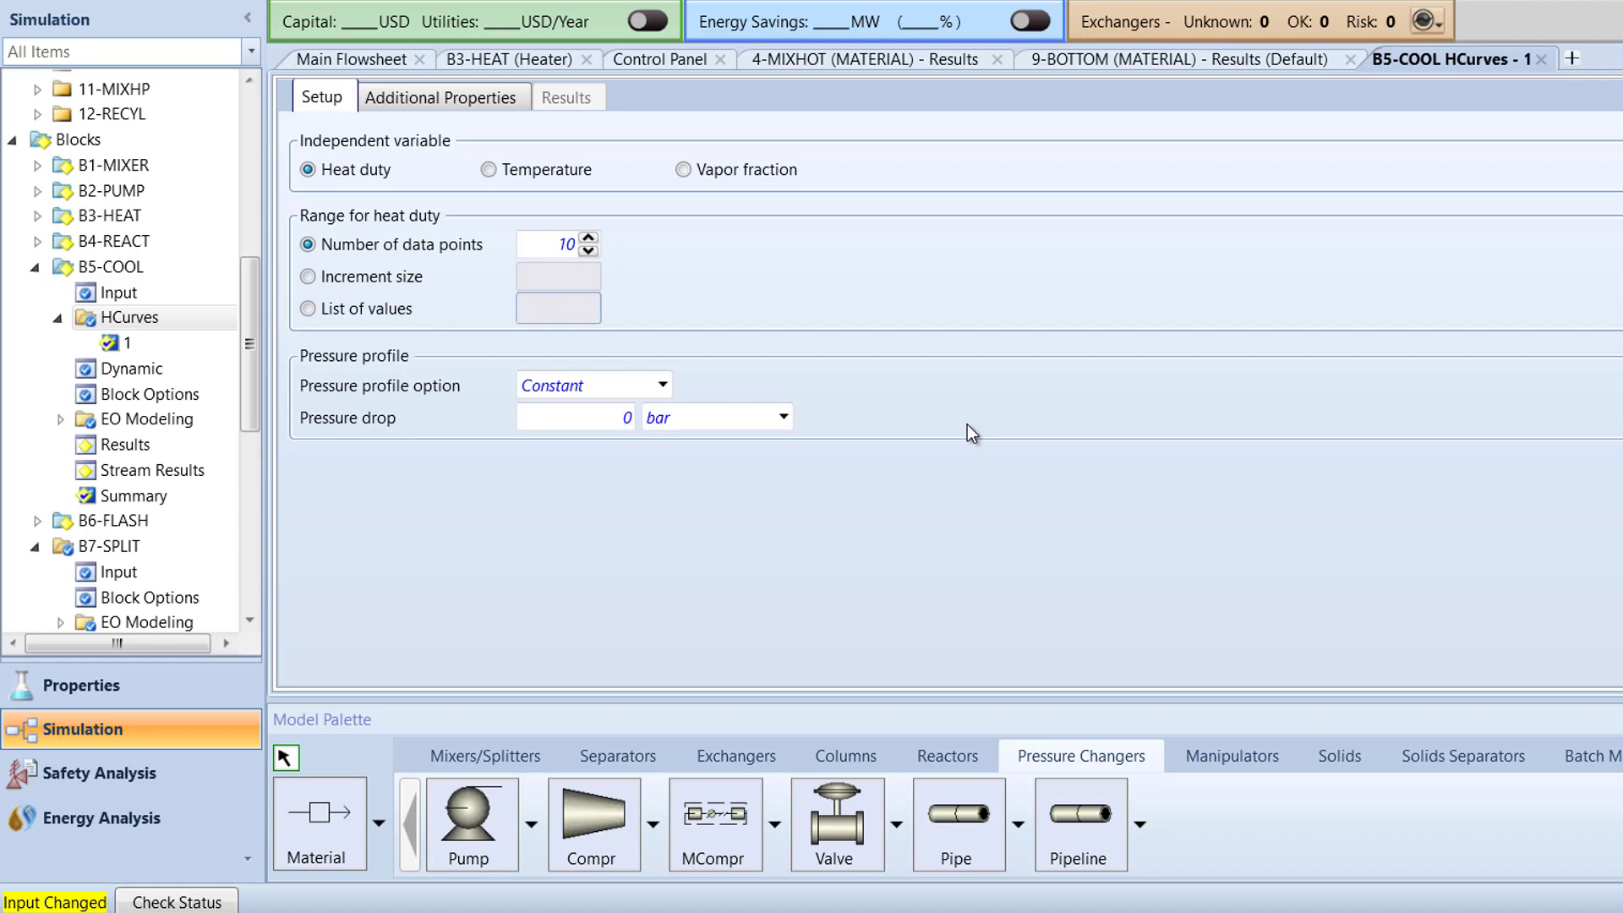
Step: Create heating/cooling curve 2 for B5-COOL and set its pressure profile option to Inlet
click(190, 320)
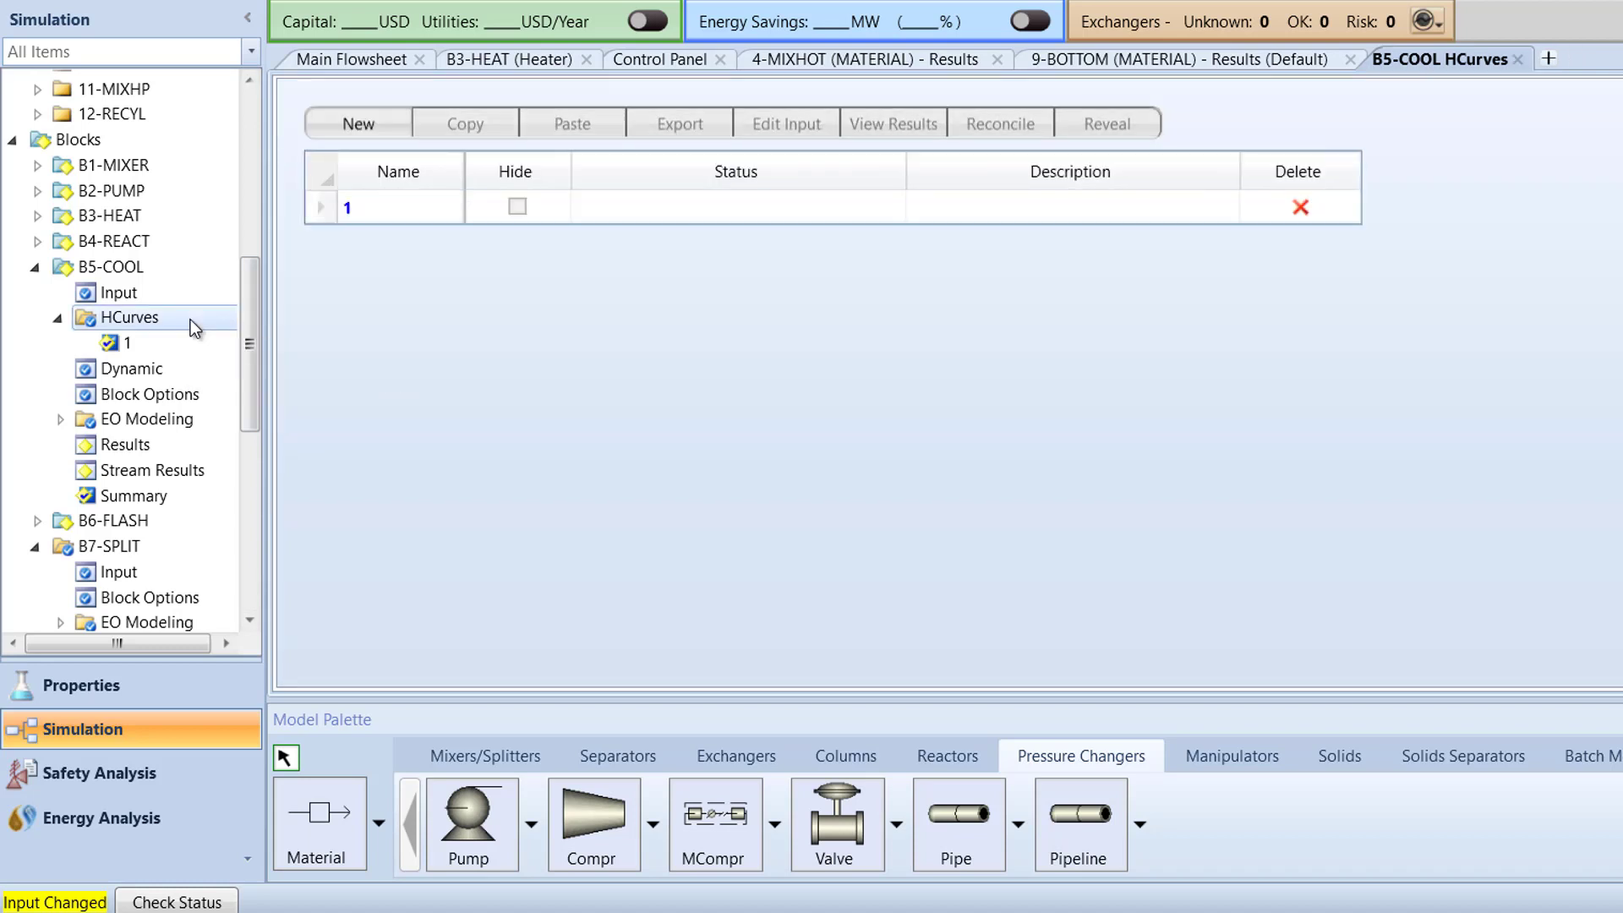
click(387, 137)
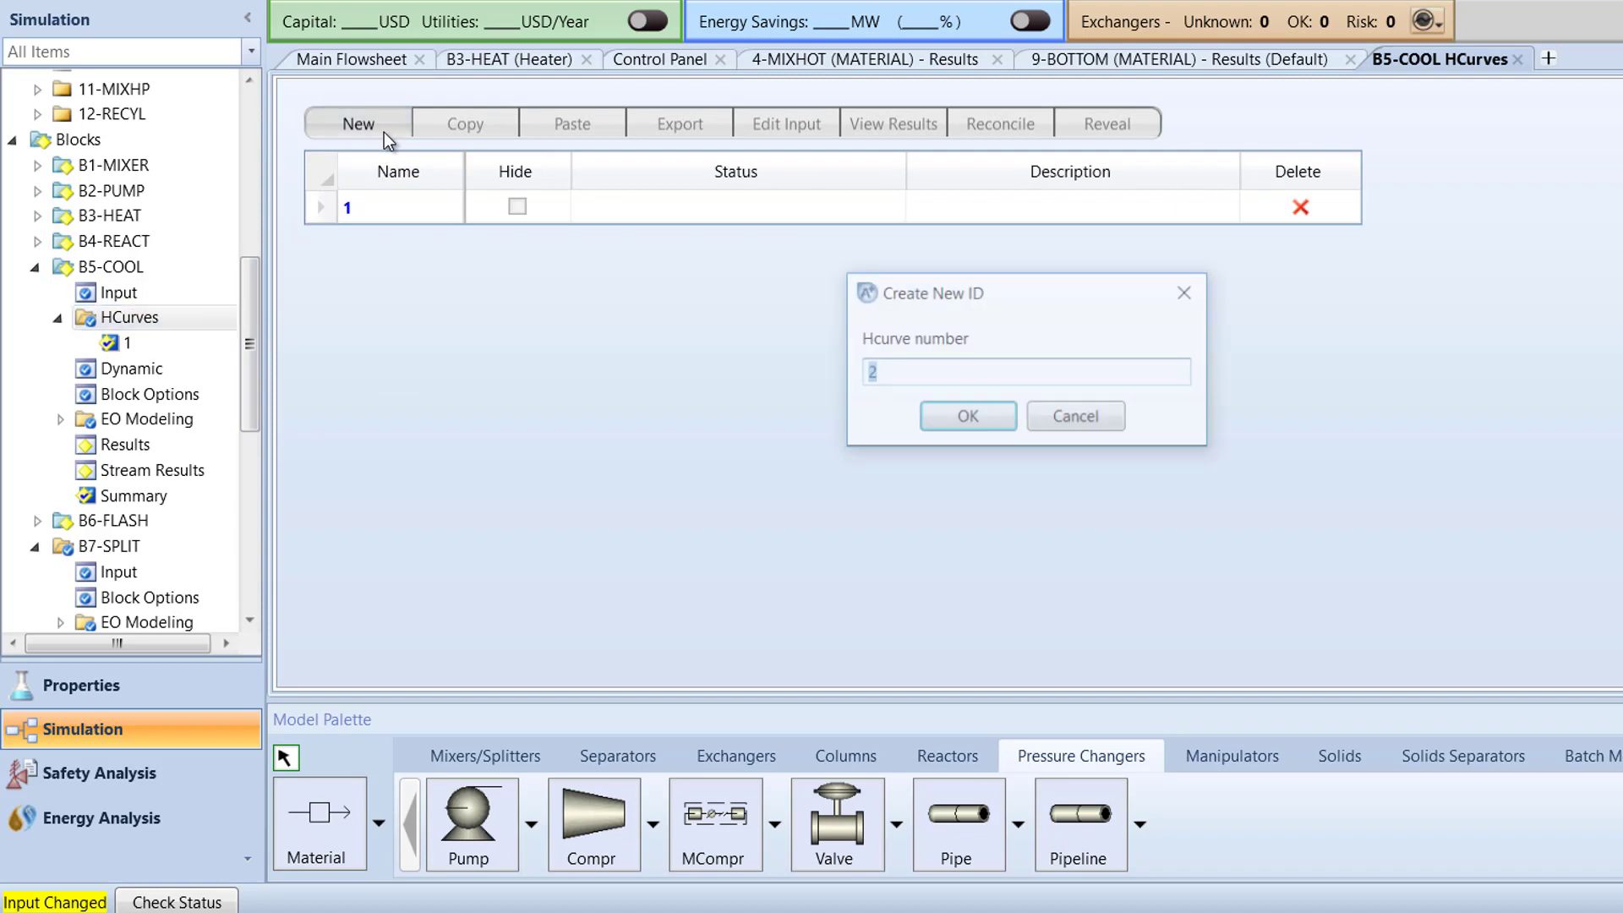
click(923, 420)
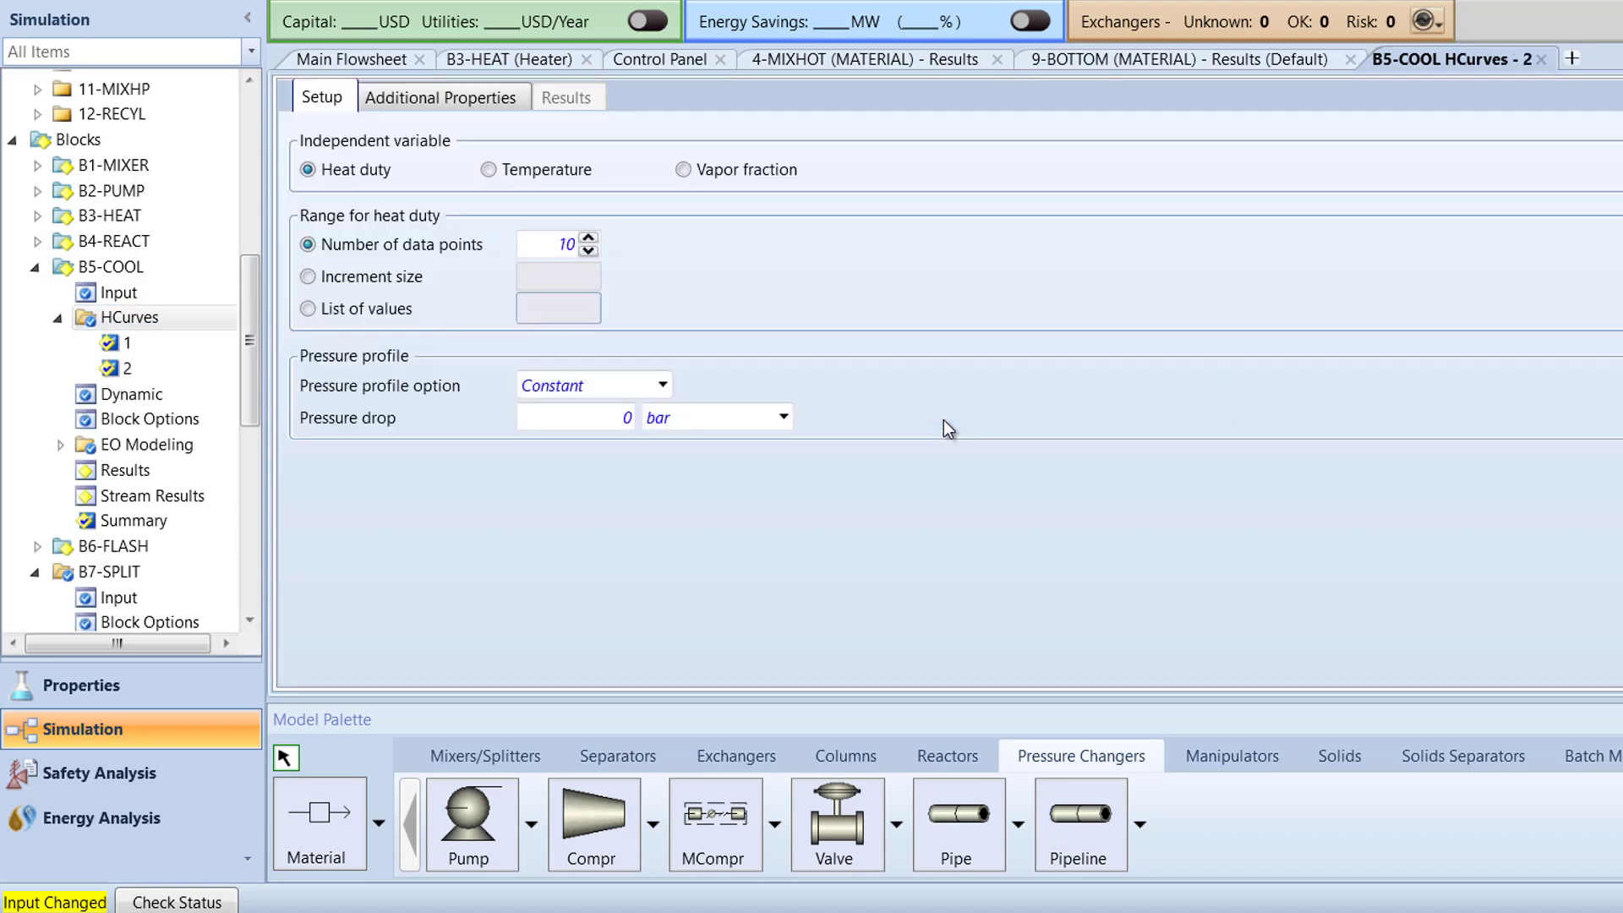
click(663, 384)
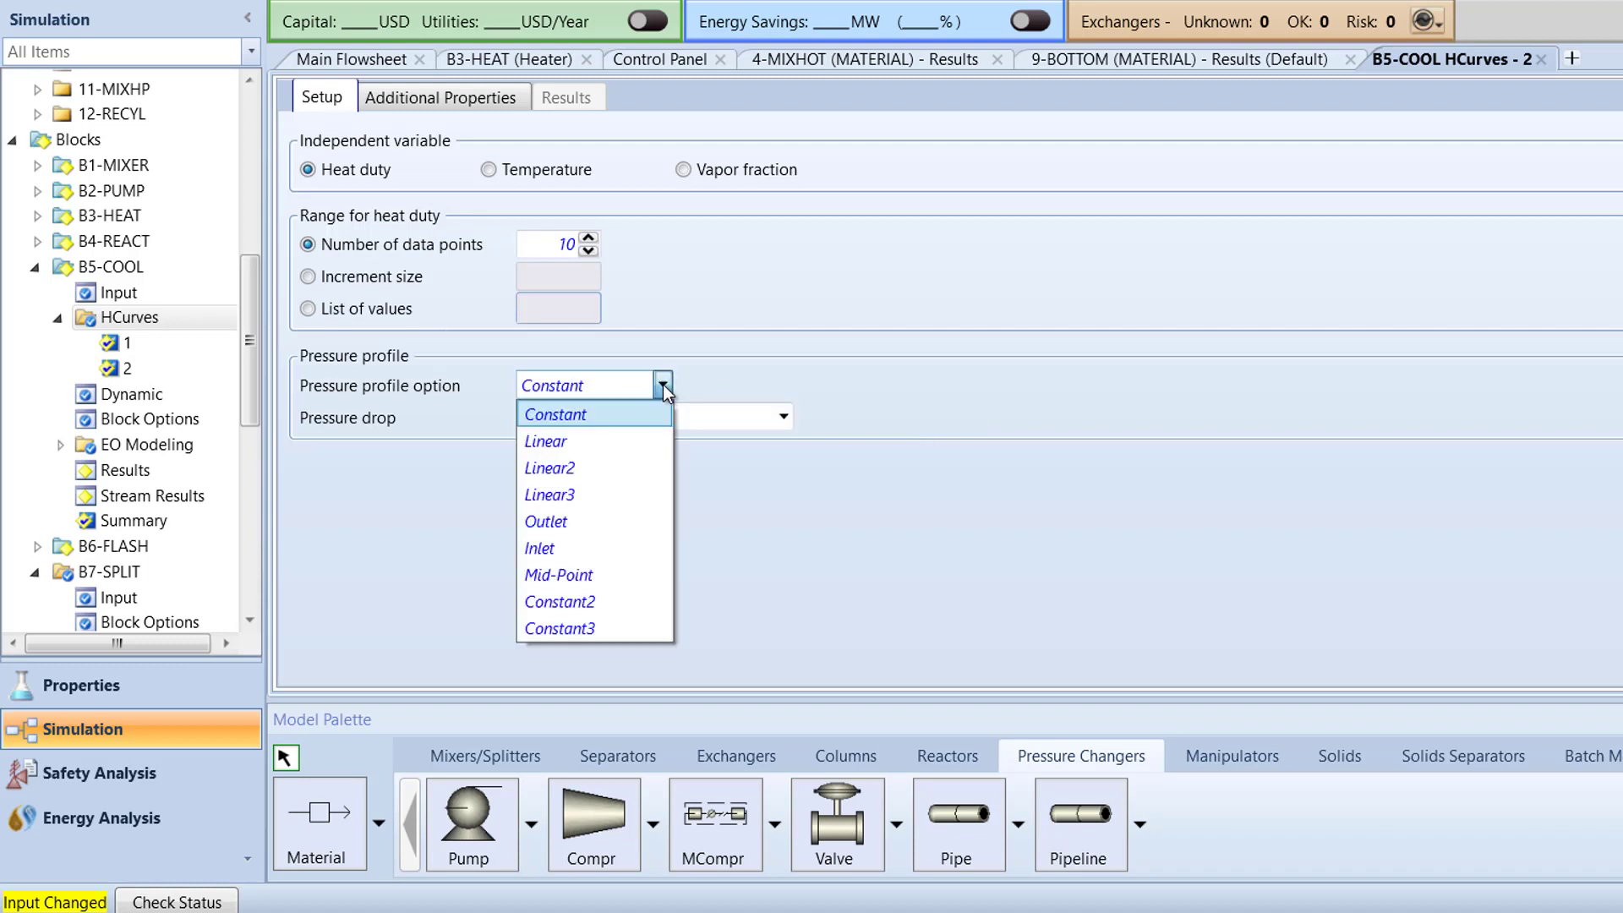
click(624, 552)
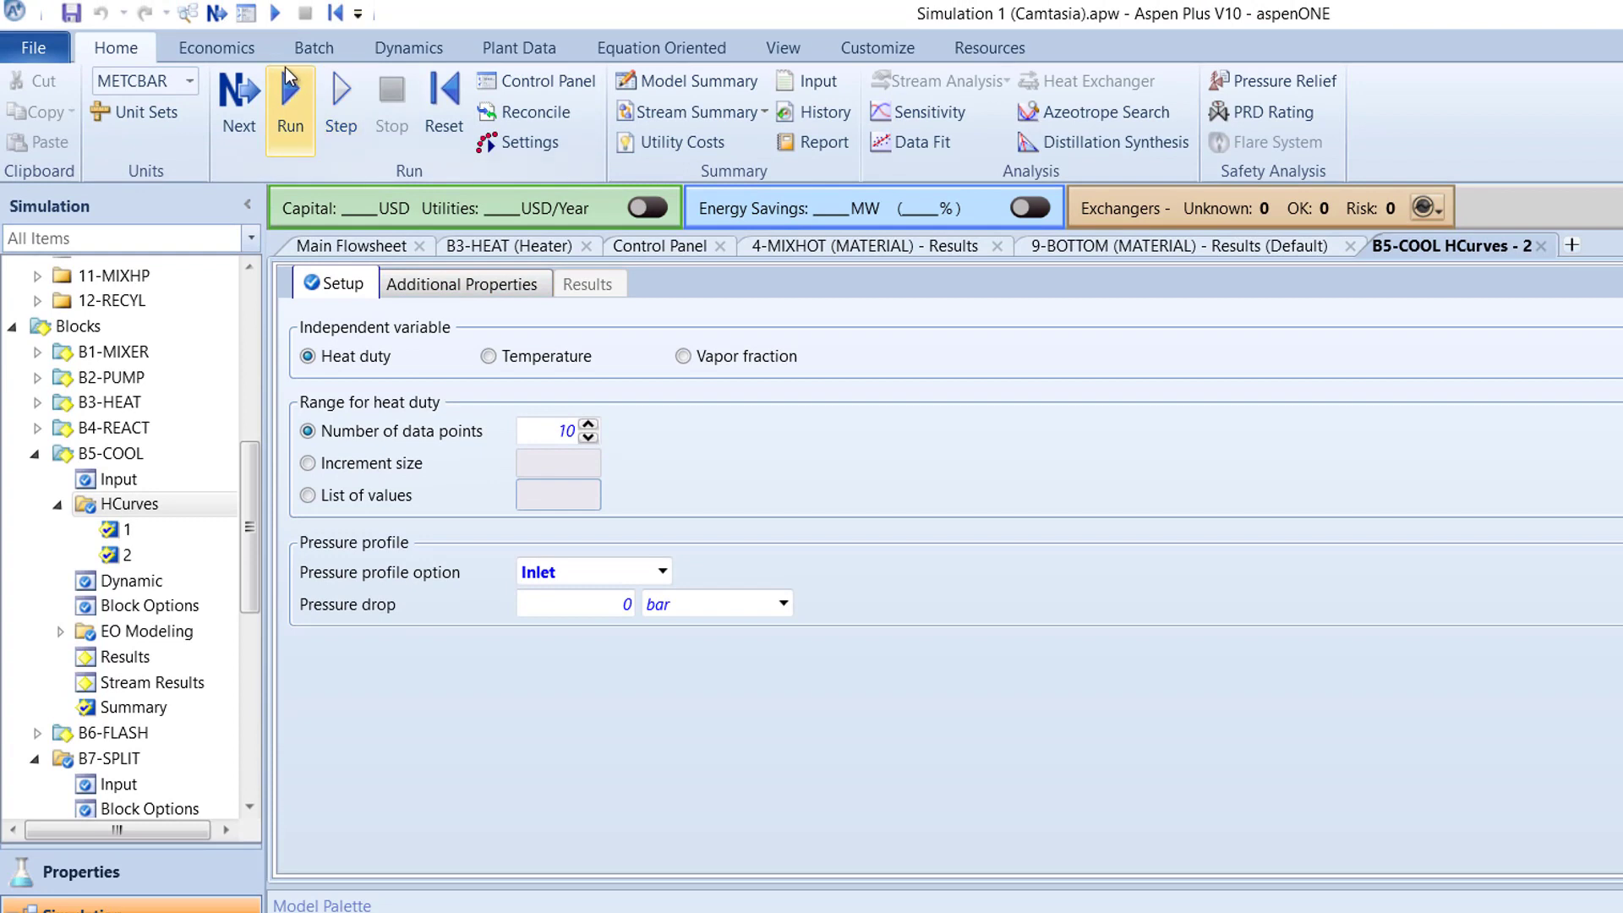
Step: Run the simulation and view the calculated results of the B5-COOL heating/cooling curves
click(287, 80)
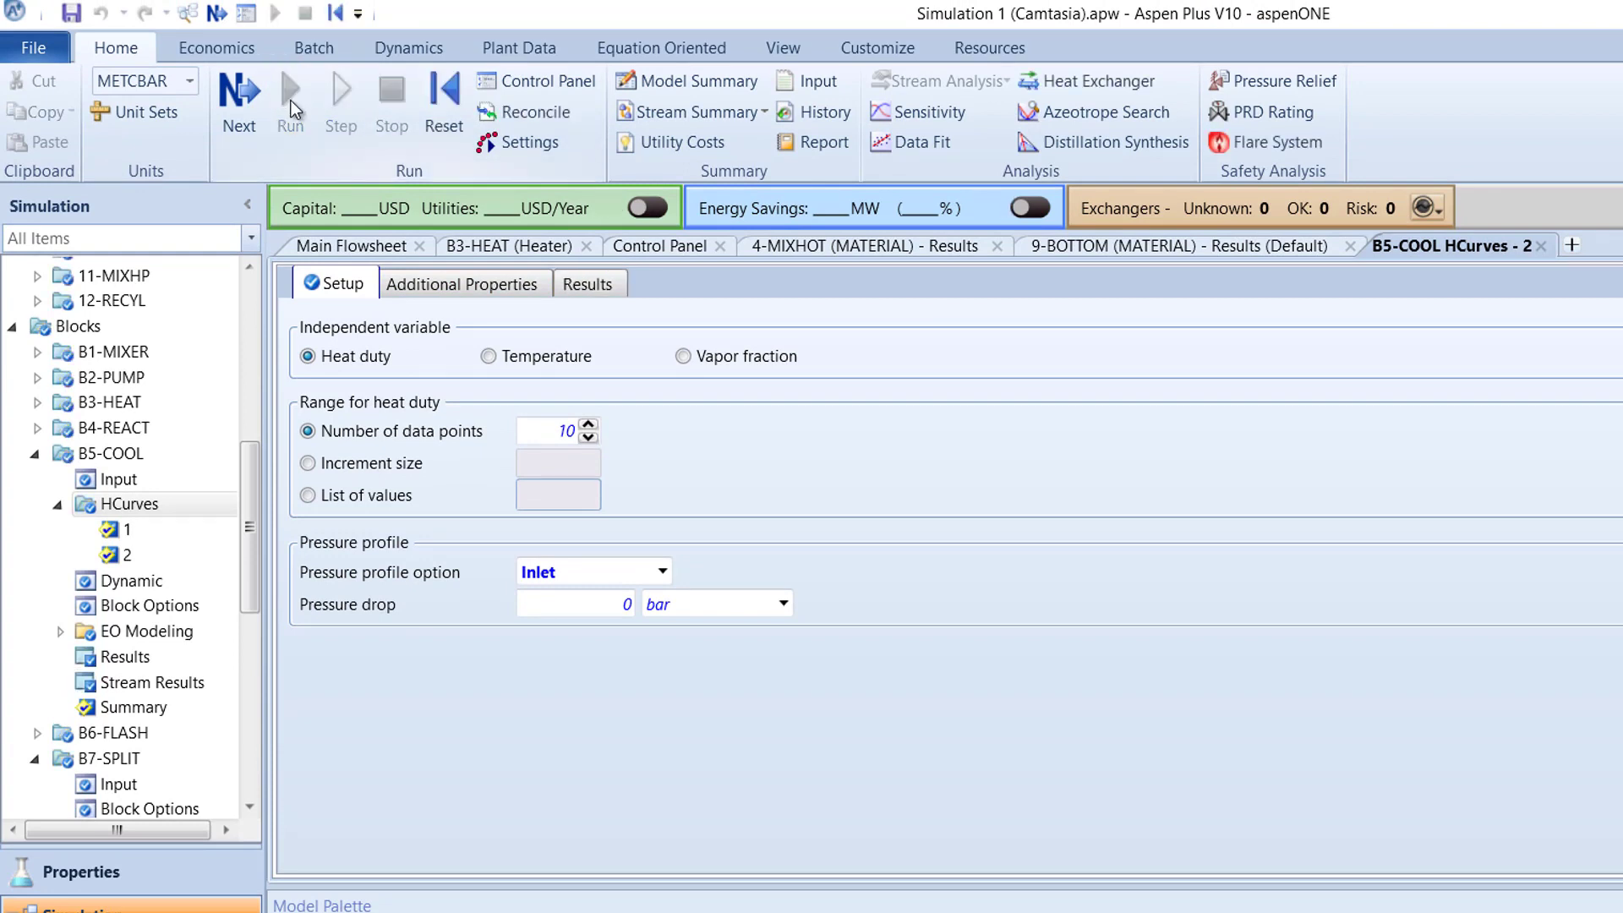
click(588, 285)
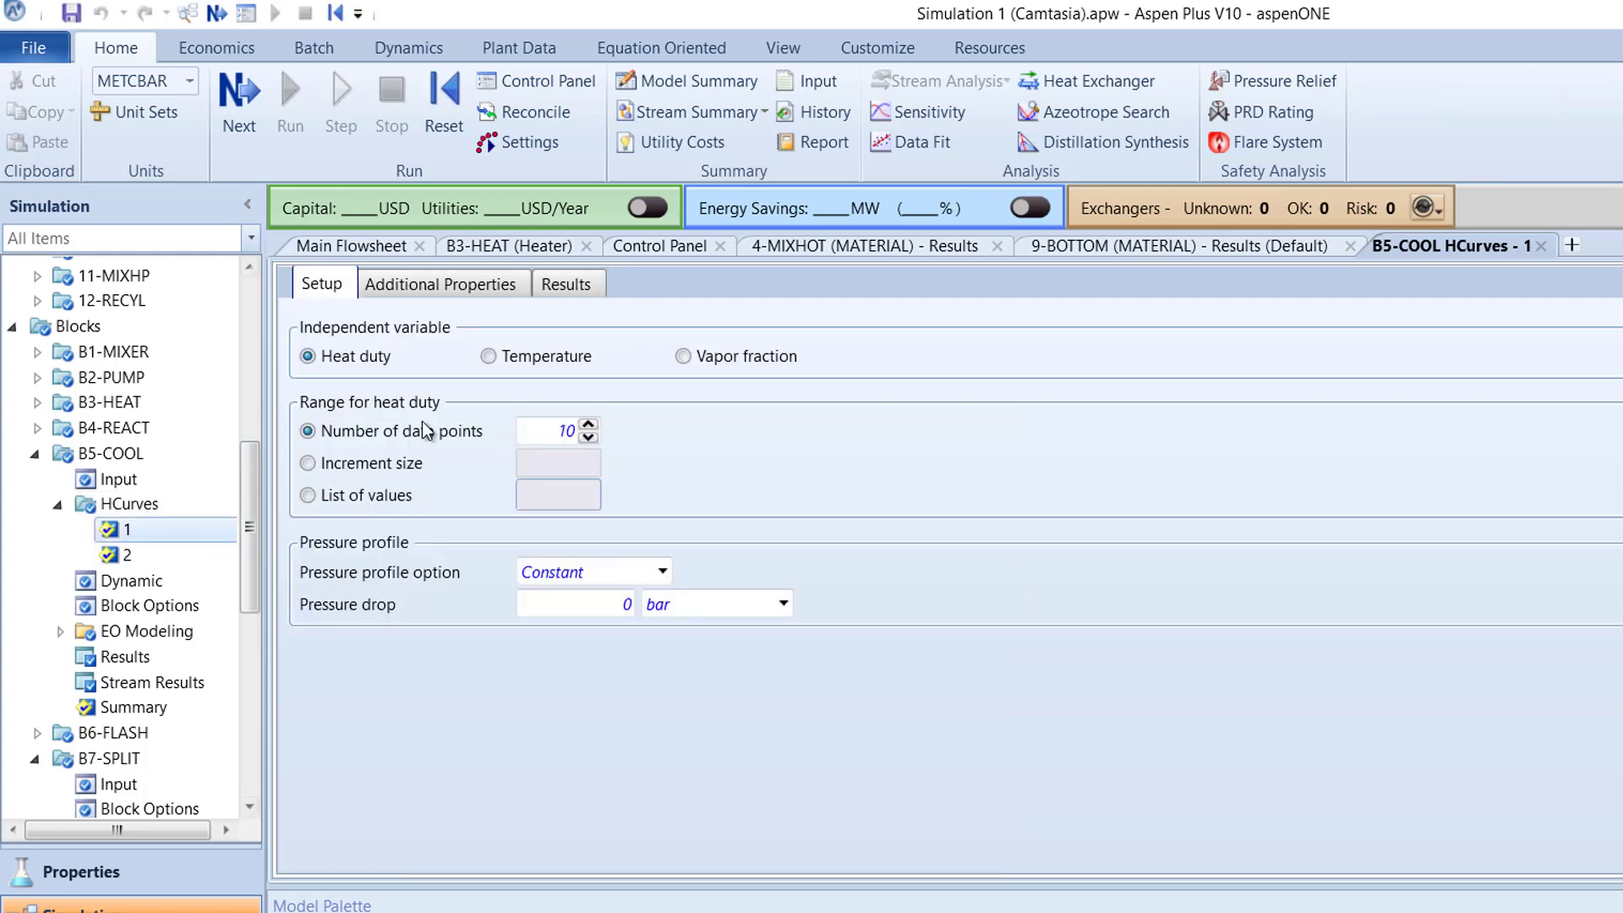
click(590, 295)
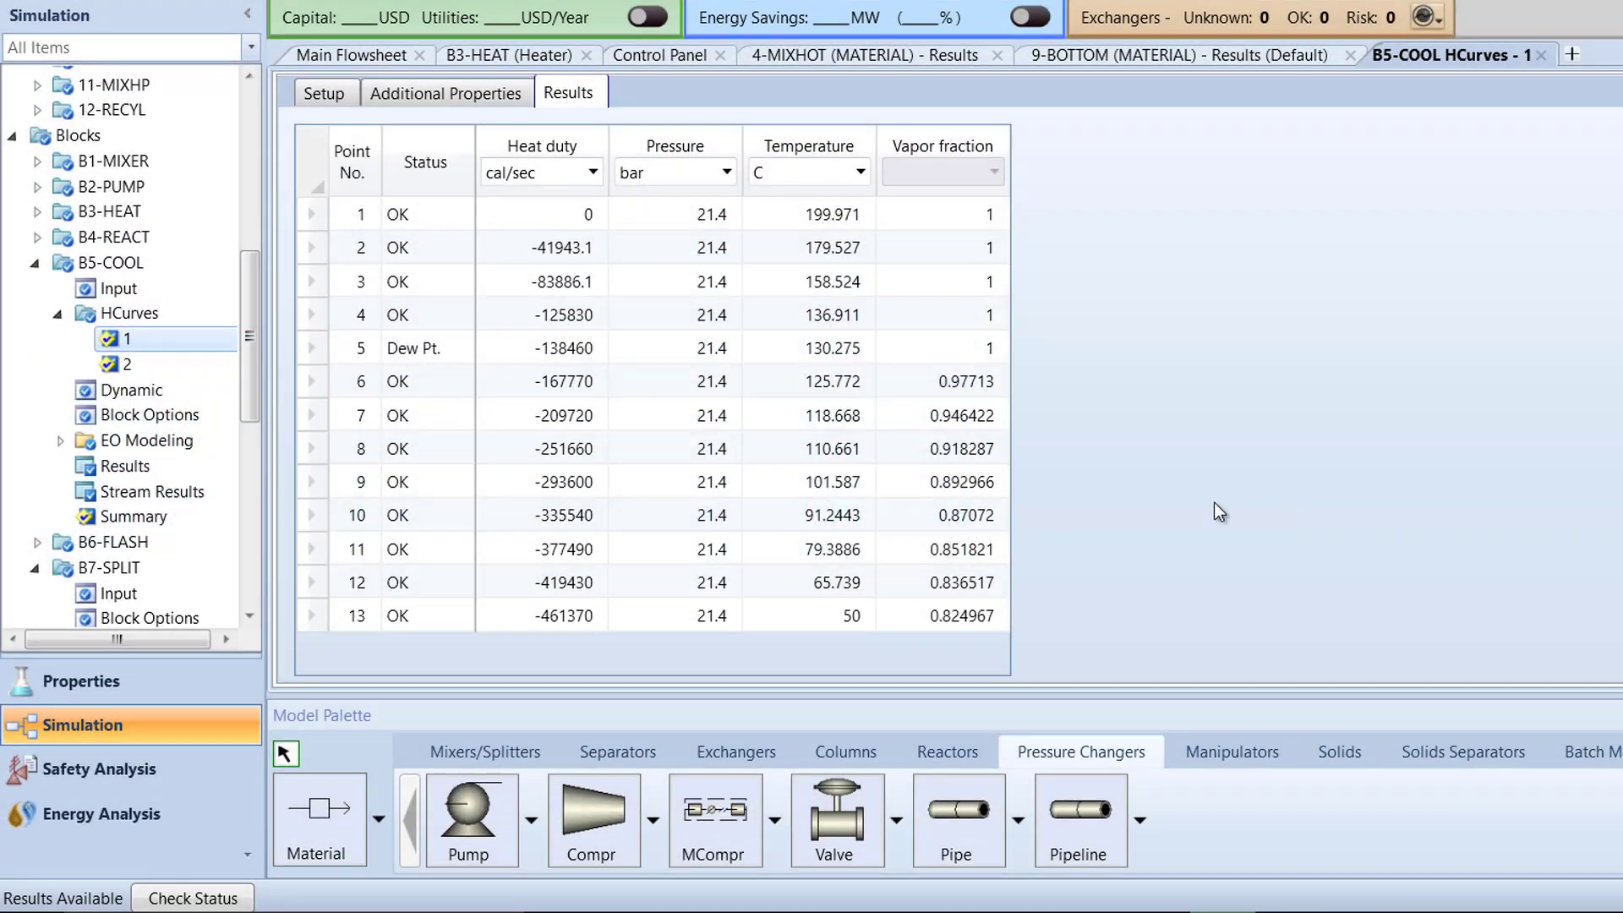
Step: Create a new unit set named ENGCPSIG in the simulation setup
drag(251, 354, 245, 169)
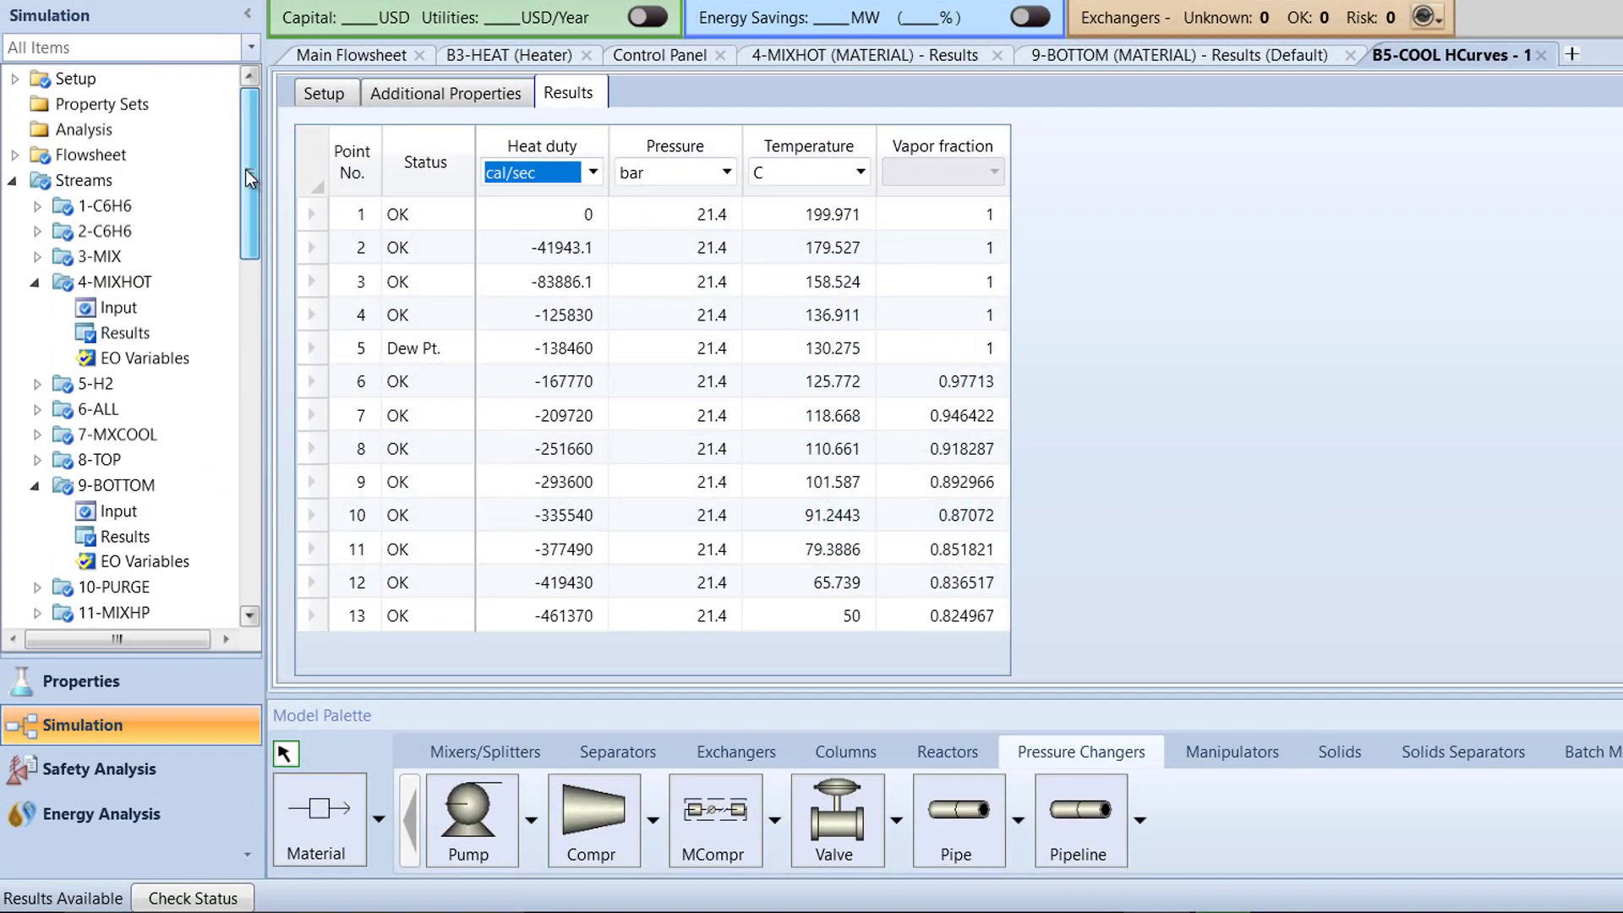
click(14, 79)
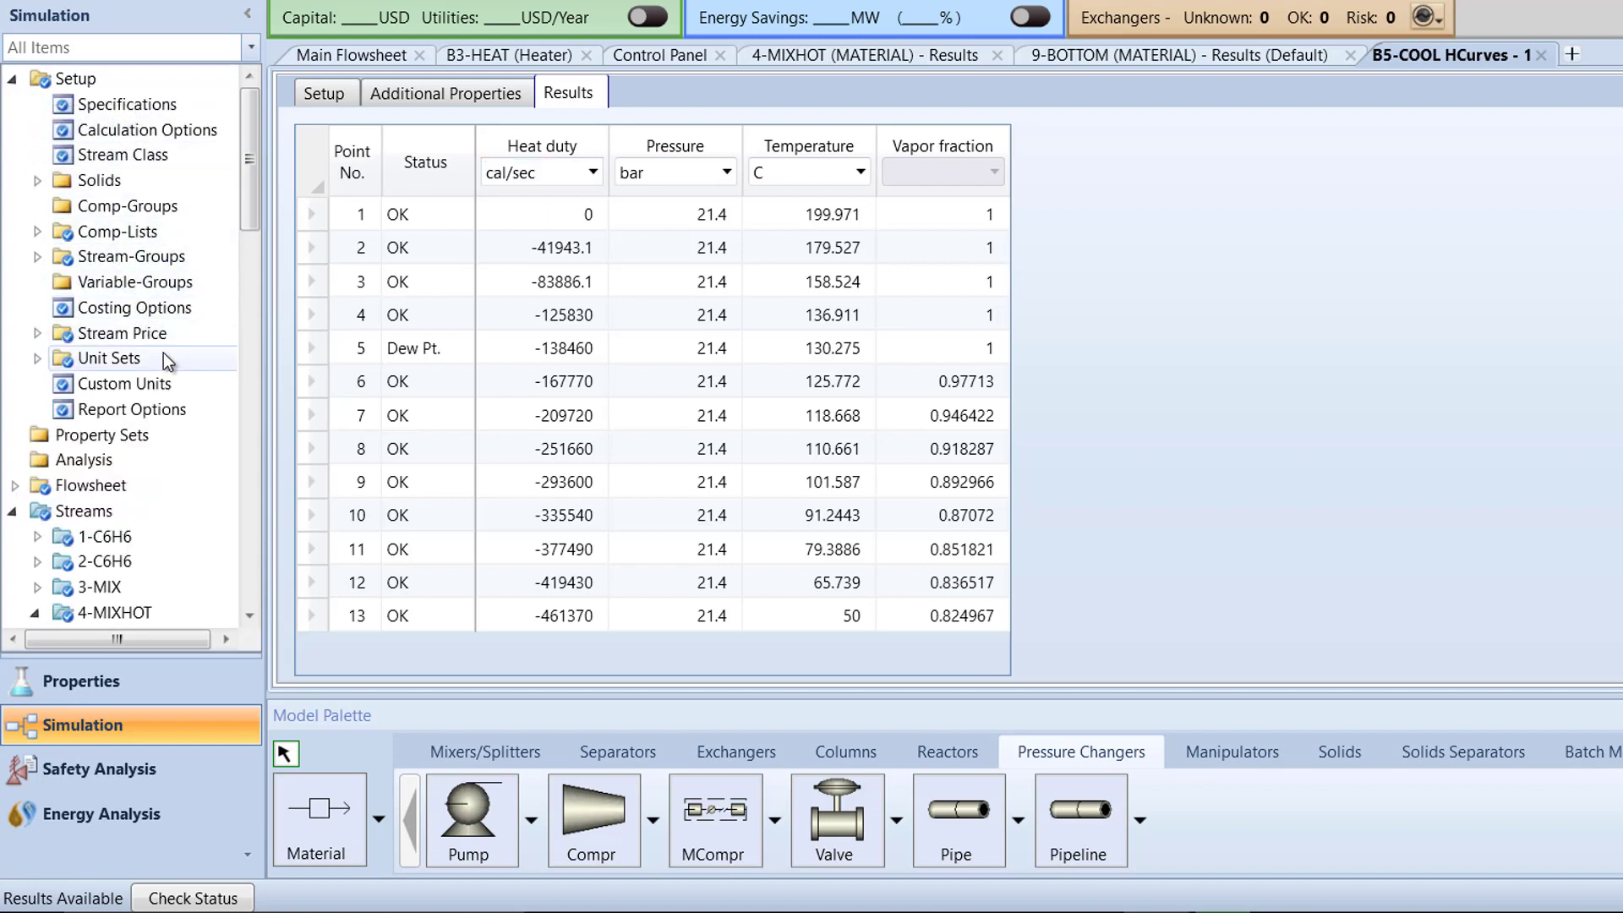
click(110, 358)
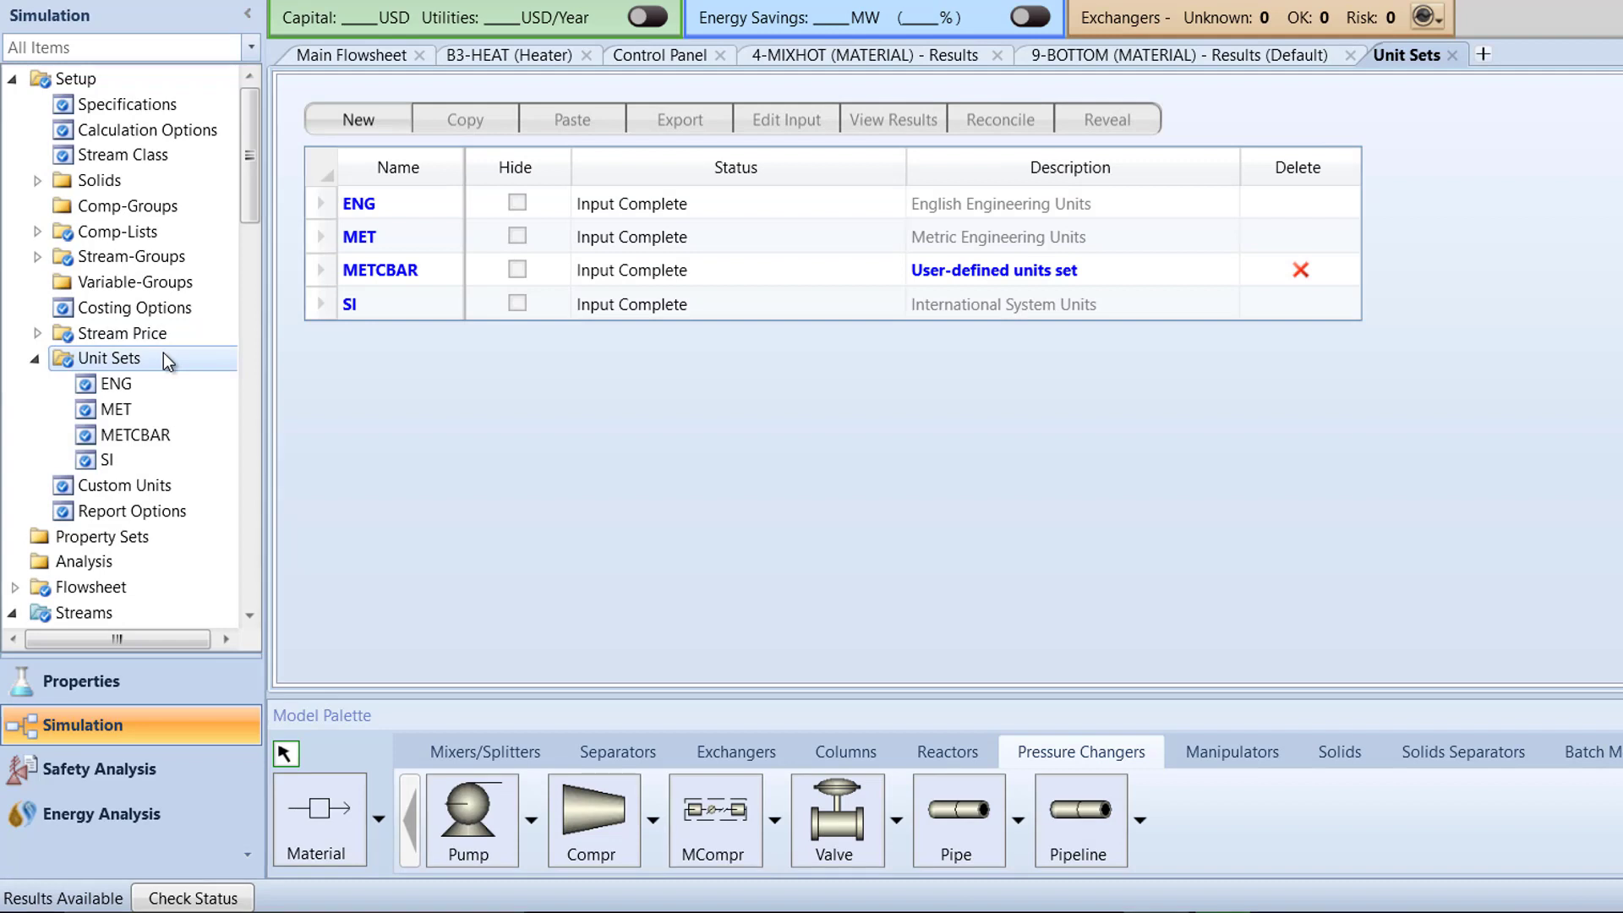
click(363, 124)
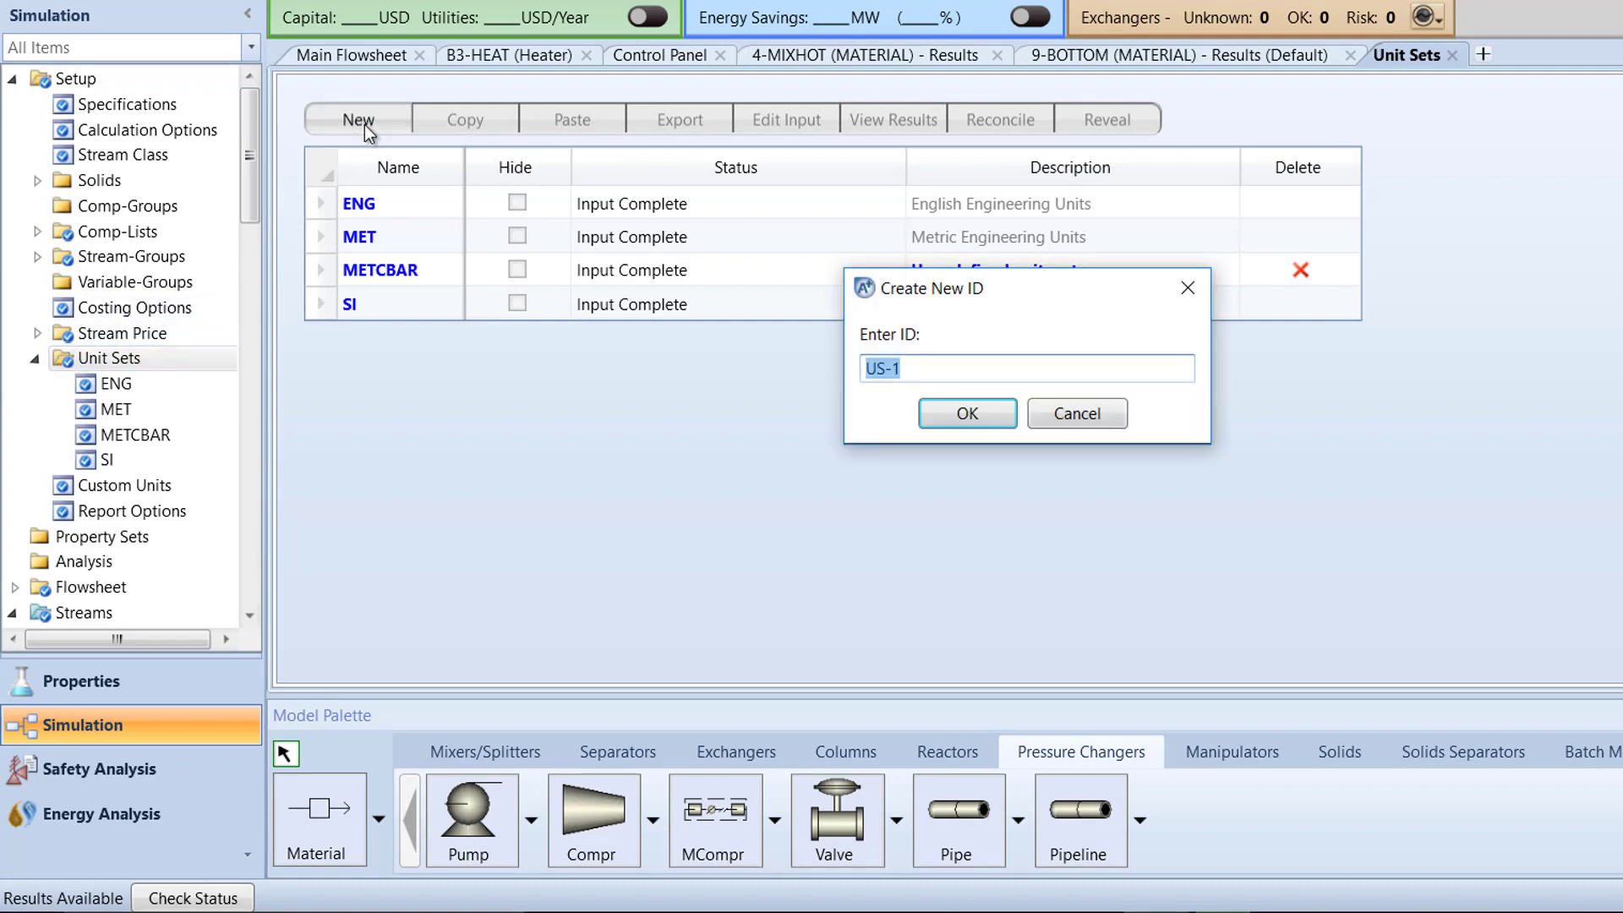
text(ENGCPSIG)
click(961, 425)
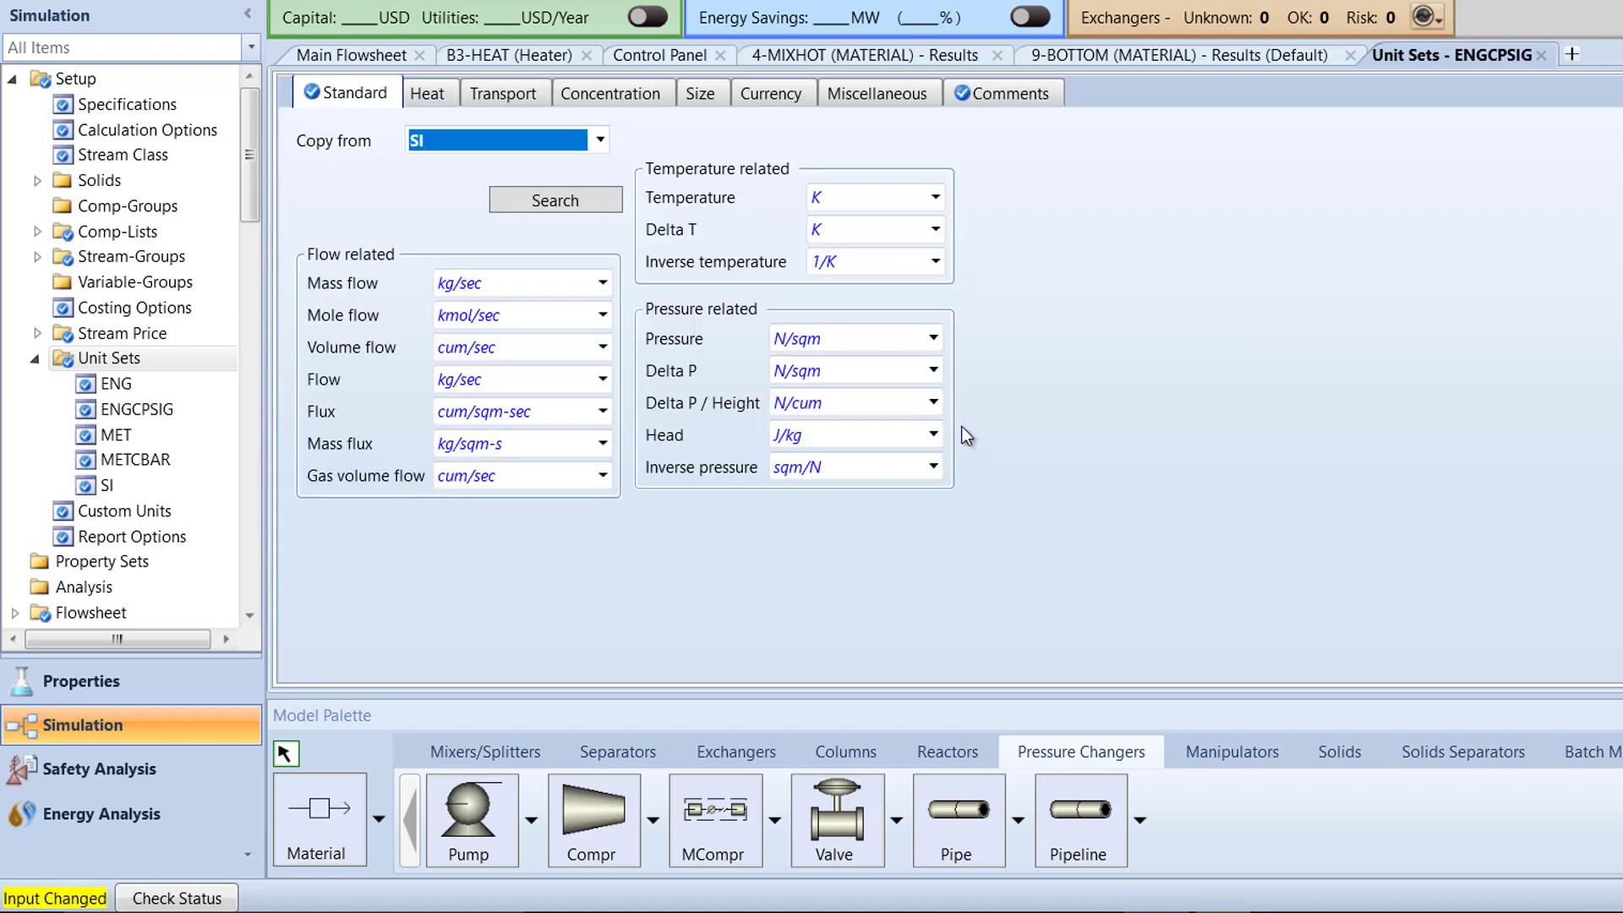
Step: Base the ENGCPSIG unit set on ENG, with temperature in C and pressure in psig
click(602, 144)
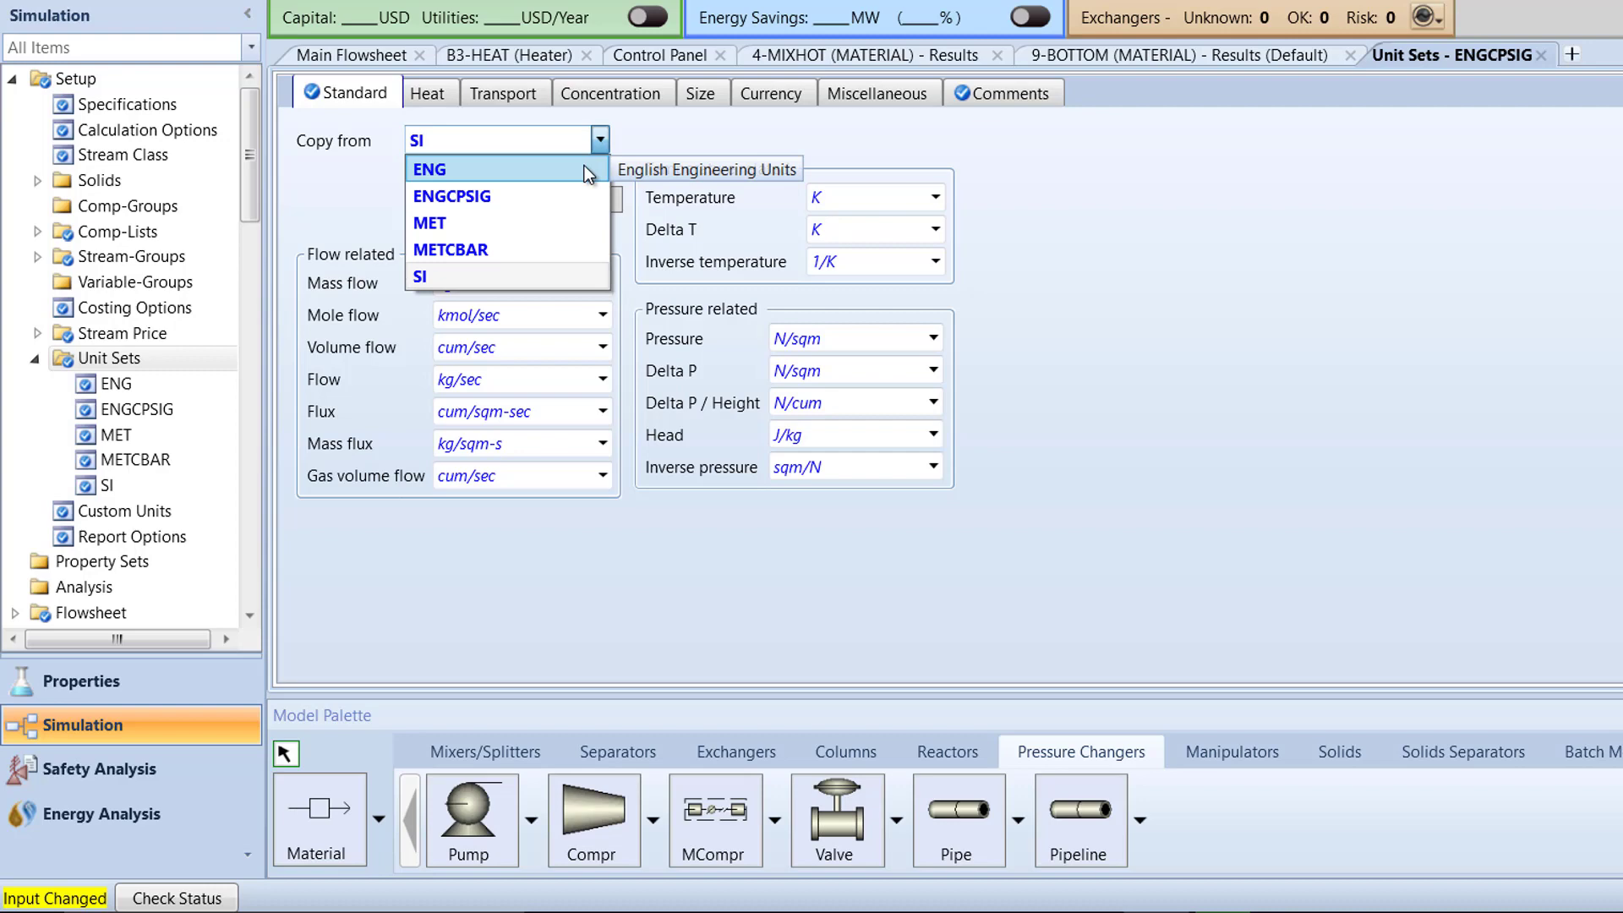
click(585, 168)
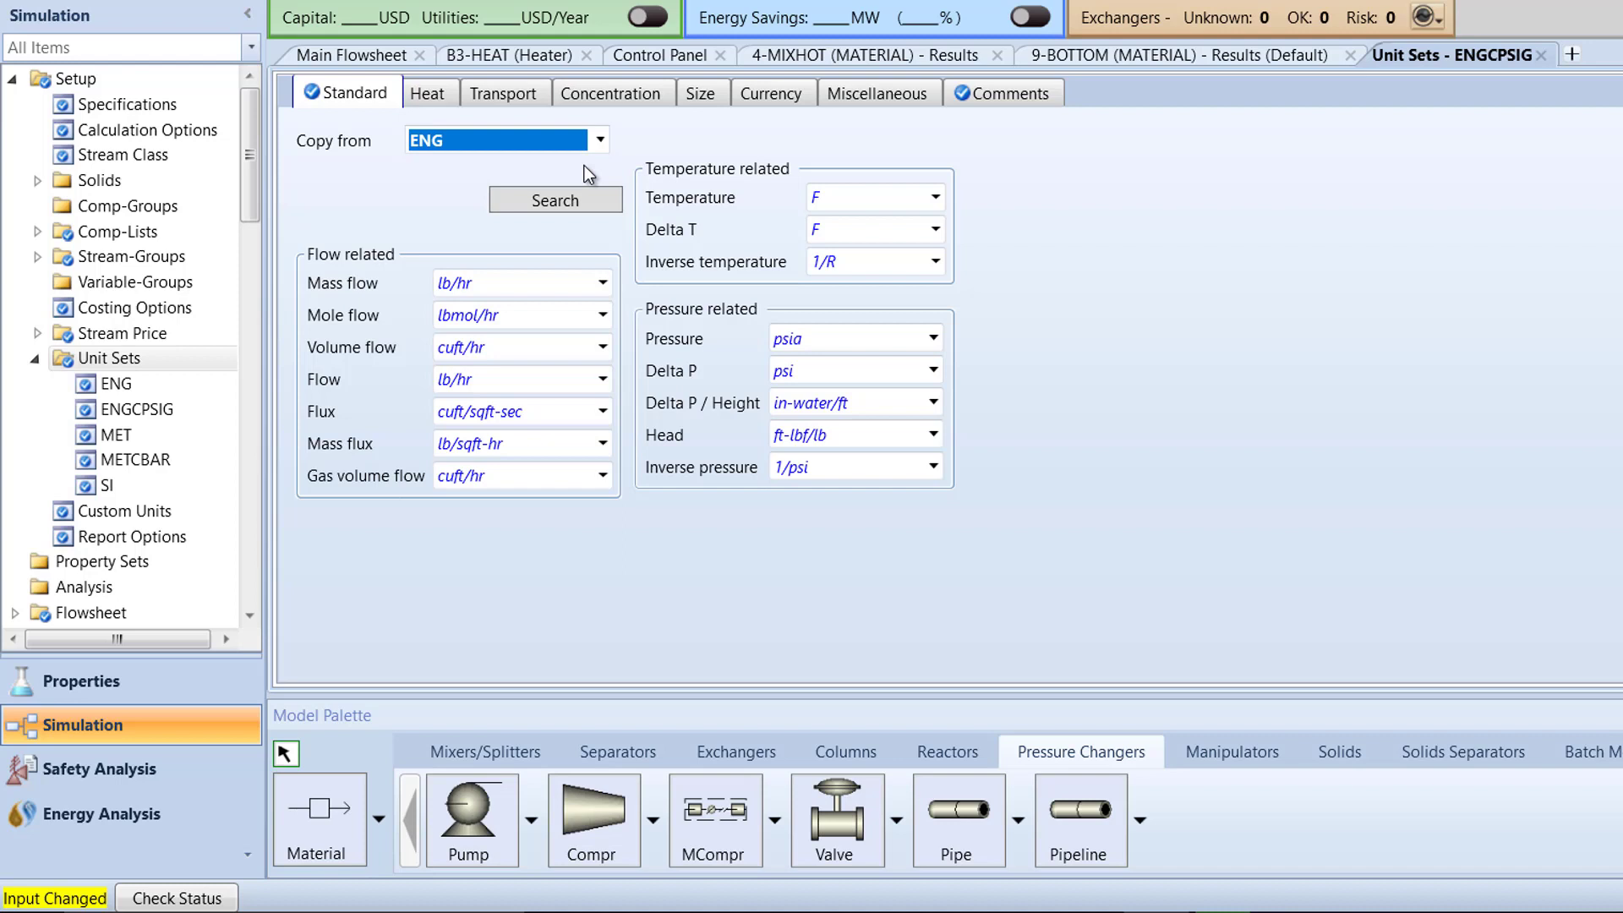
click(936, 202)
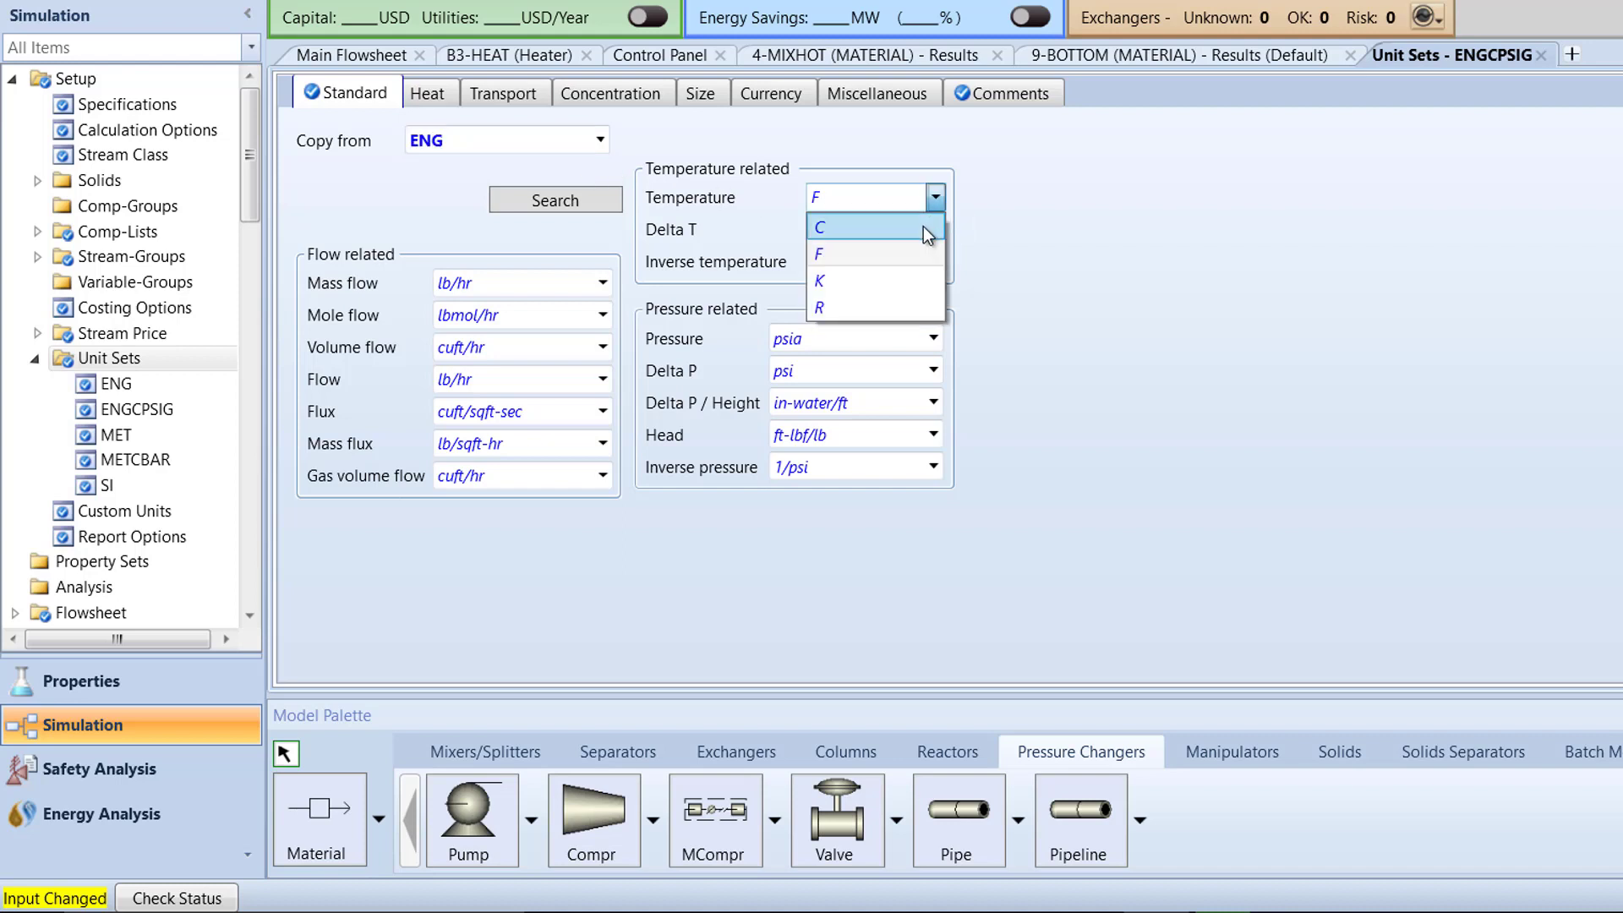
click(923, 227)
click(933, 339)
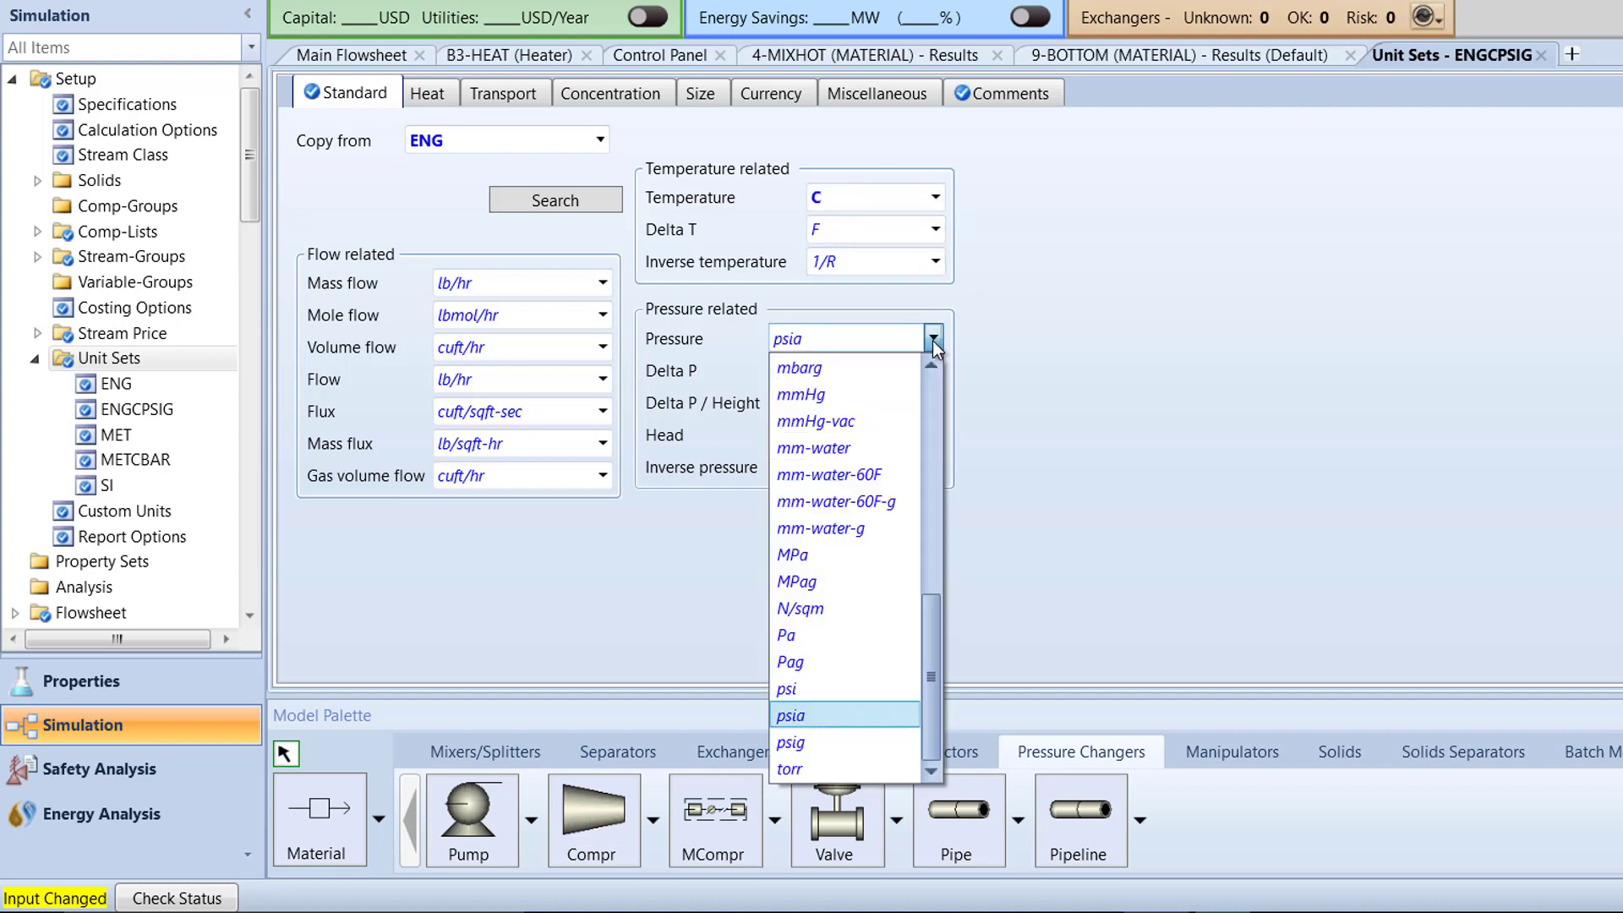
click(838, 746)
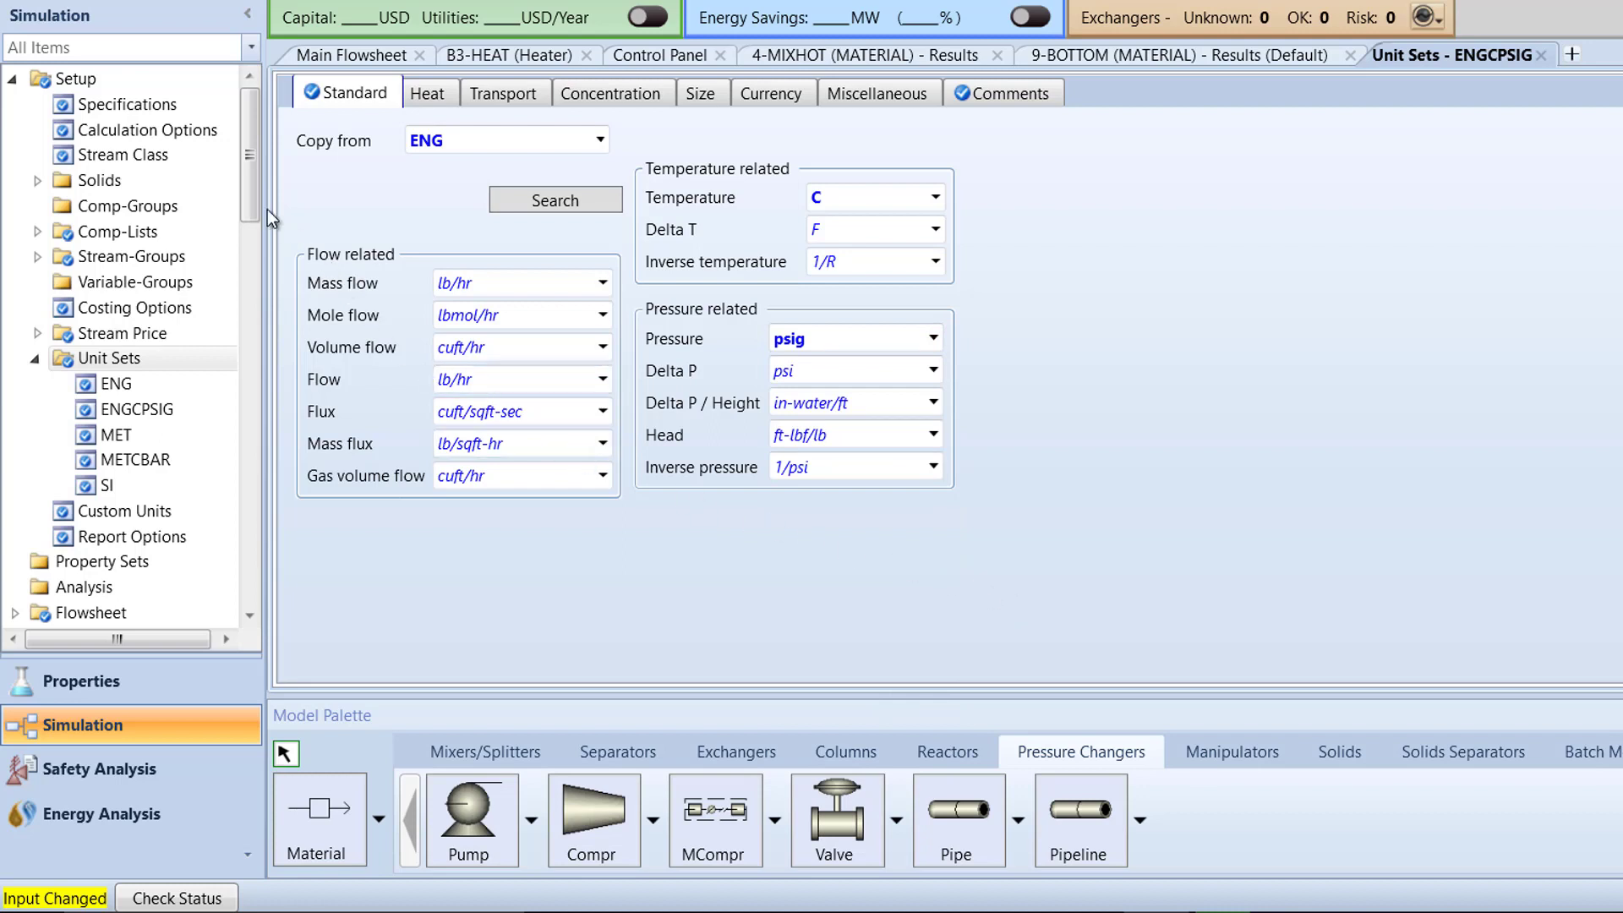
Step: Set the global unit set of the simulation to ENGCPSIG
drag(247, 193, 229, 164)
click(174, 103)
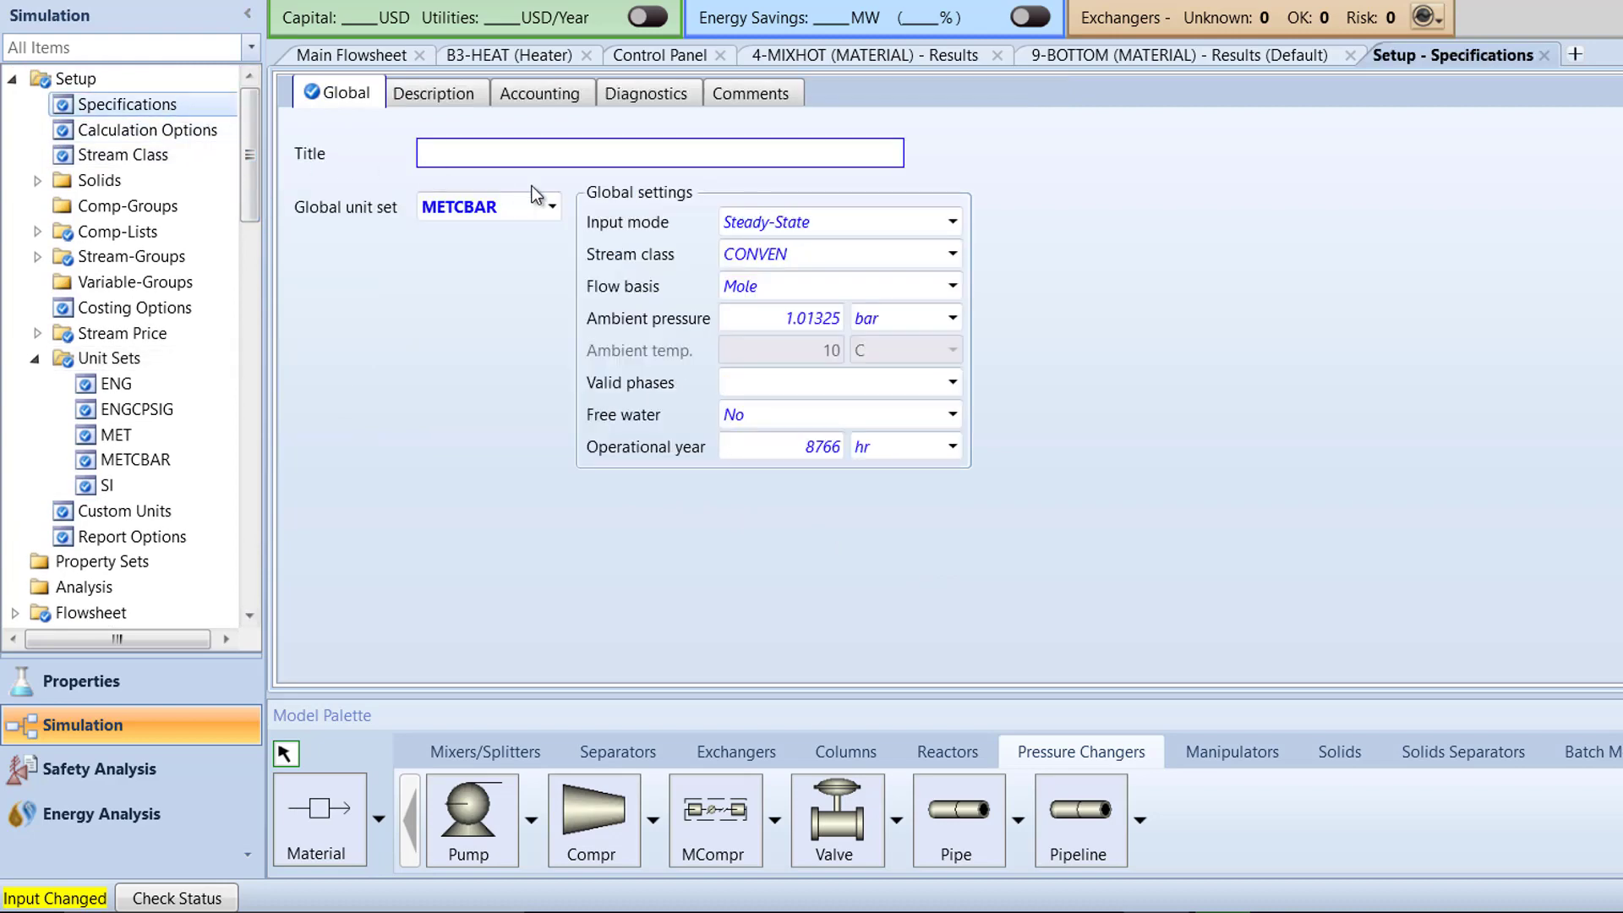
click(553, 212)
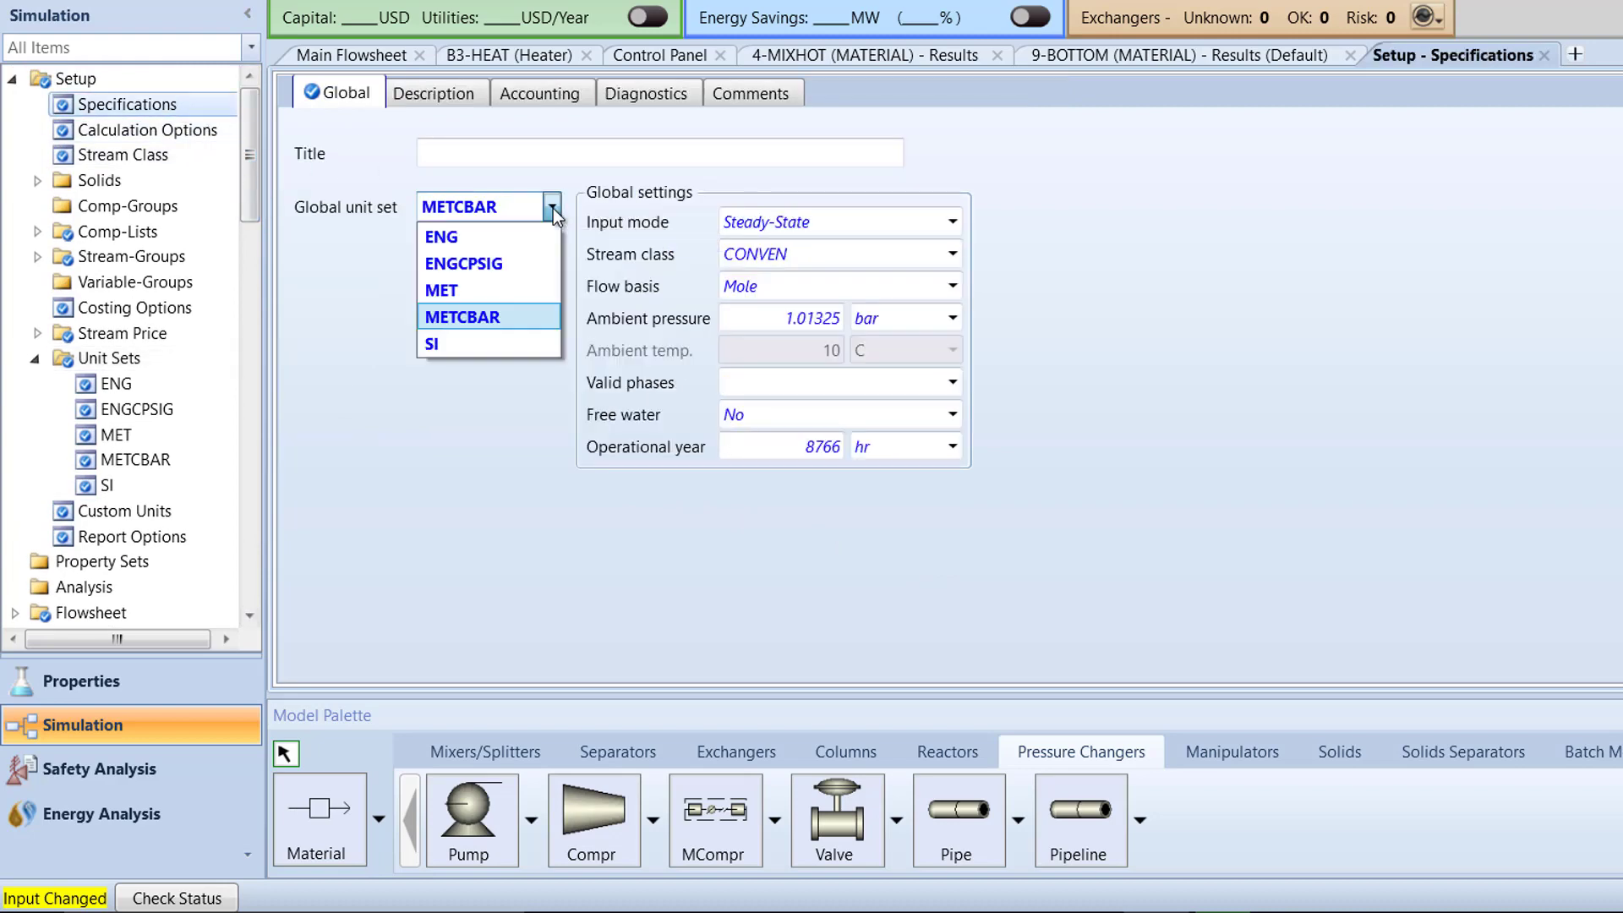
click(523, 263)
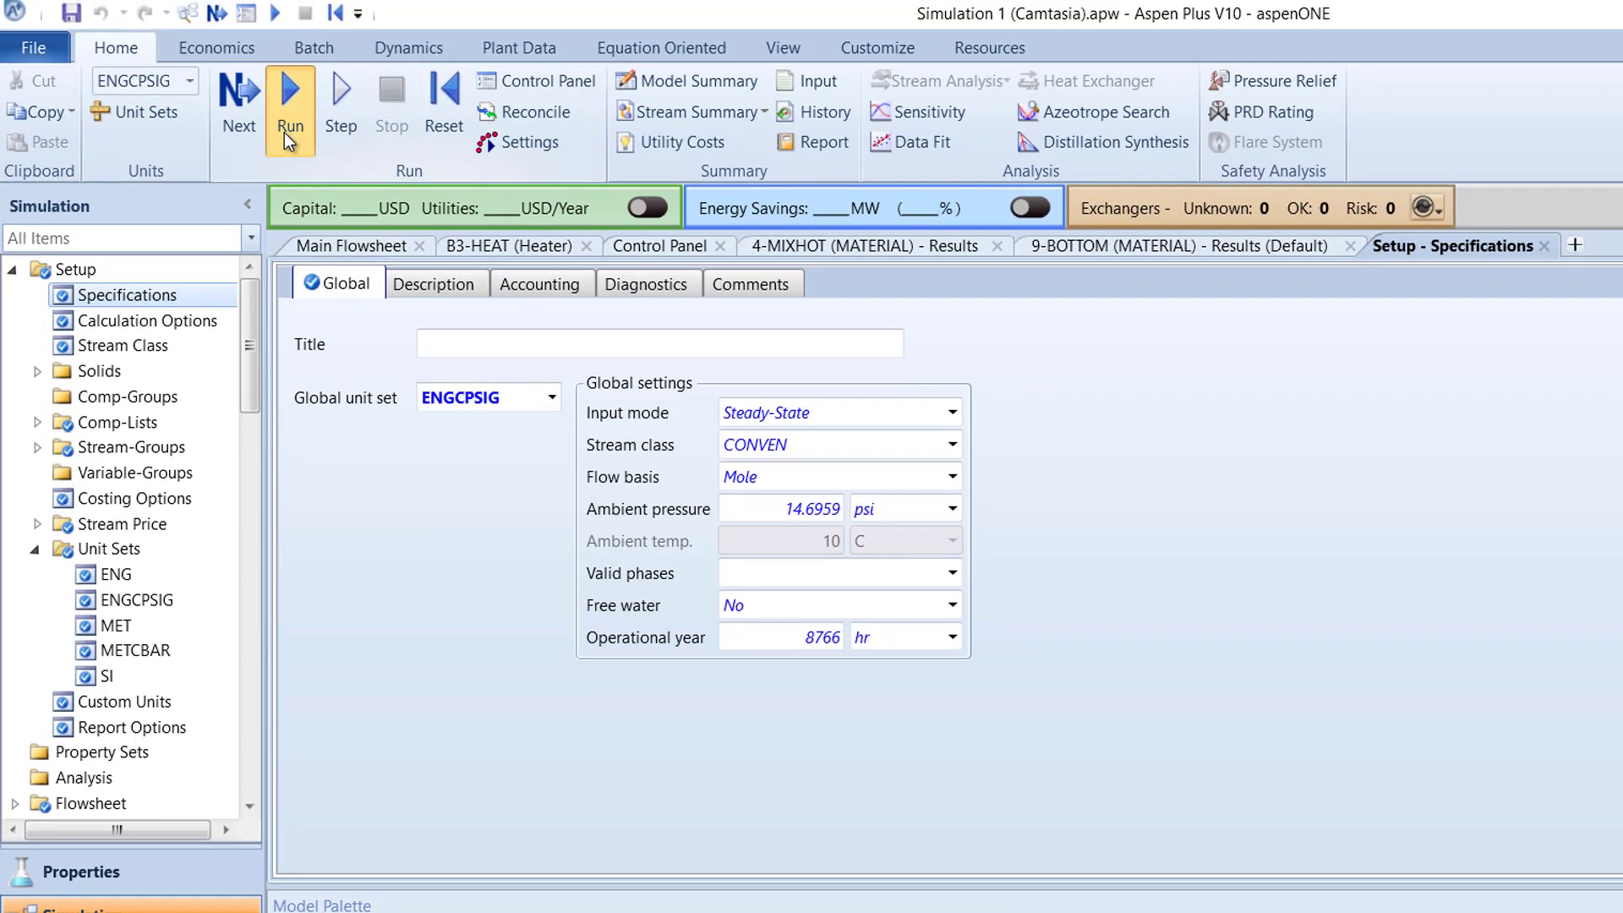
Step: Rerun the simulation and view the results of stream 4-MIXHOT in the ENGCPSIG units
click(284, 132)
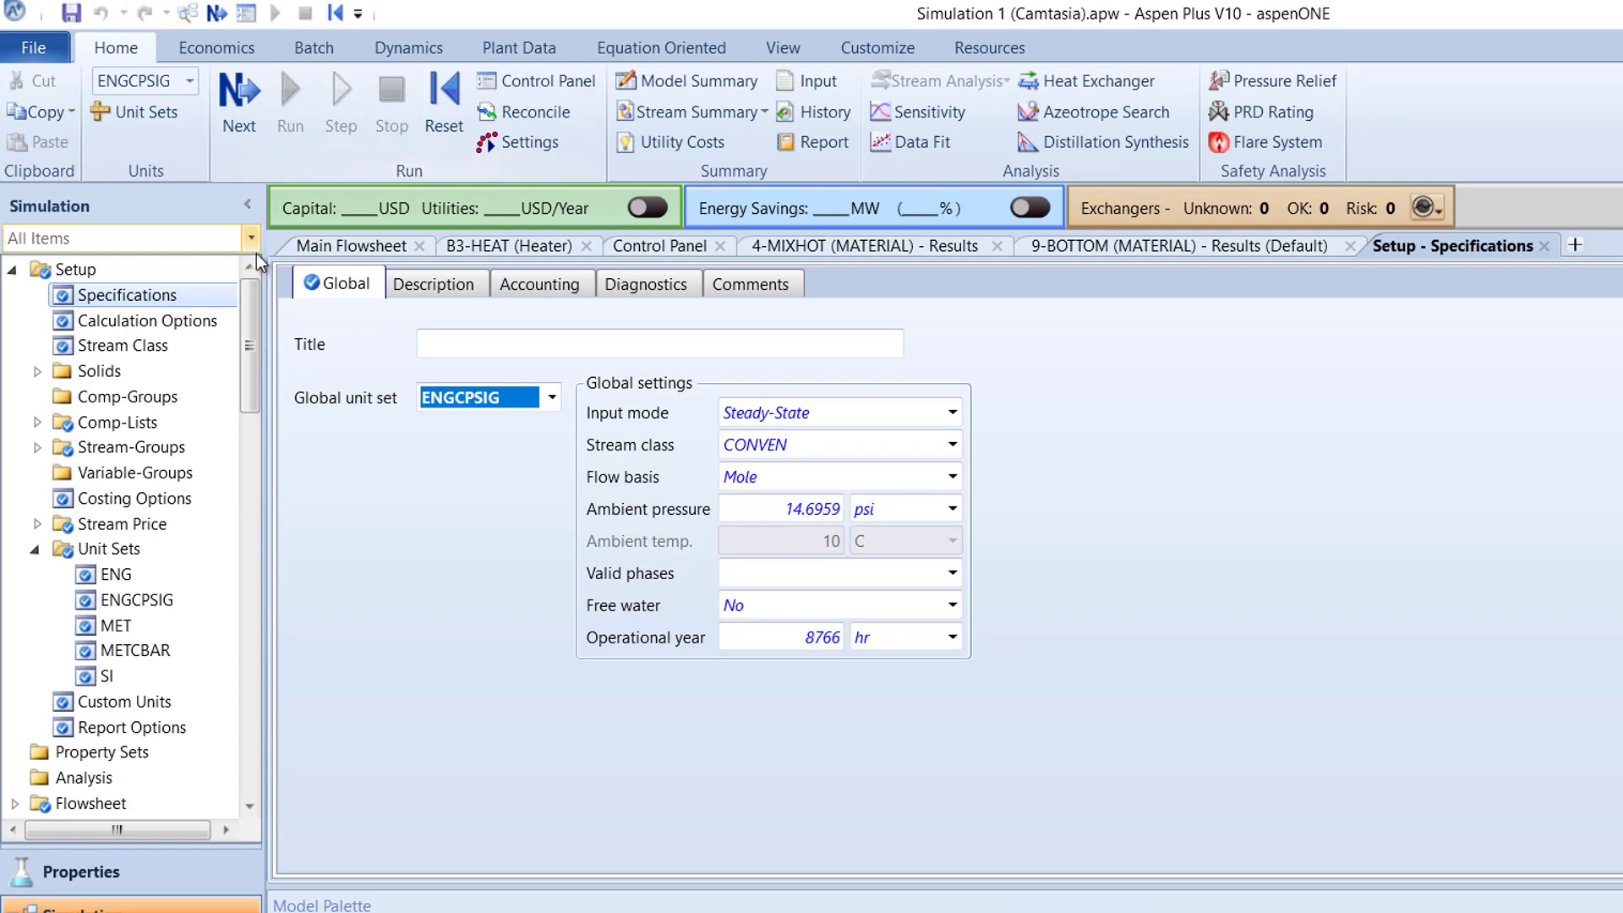
drag(249, 323, 256, 437)
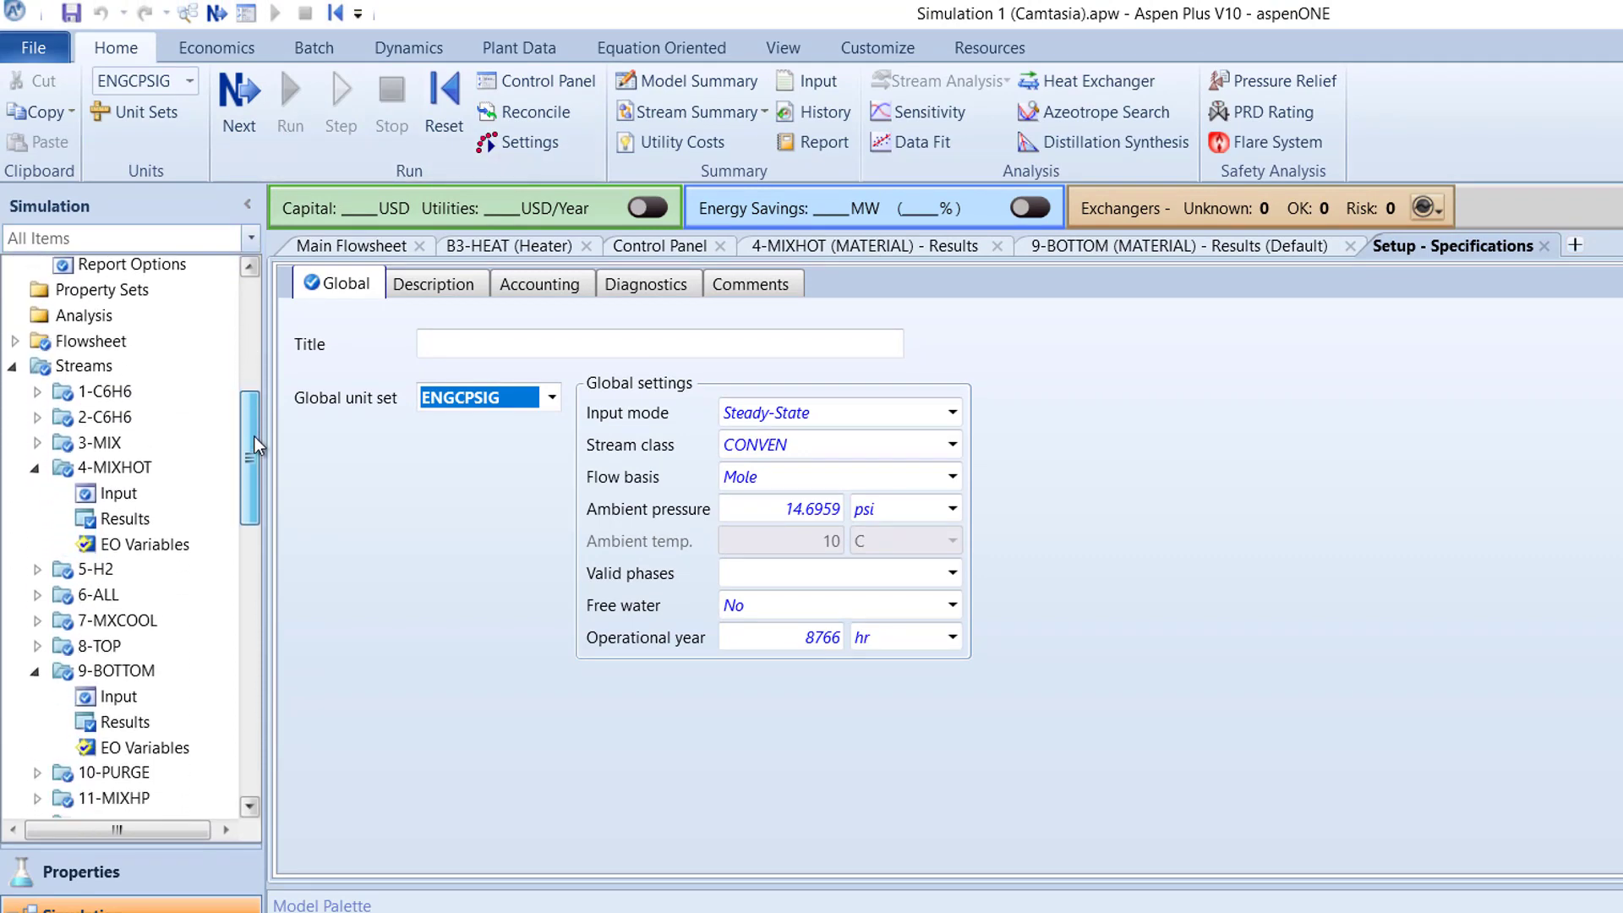
click(194, 512)
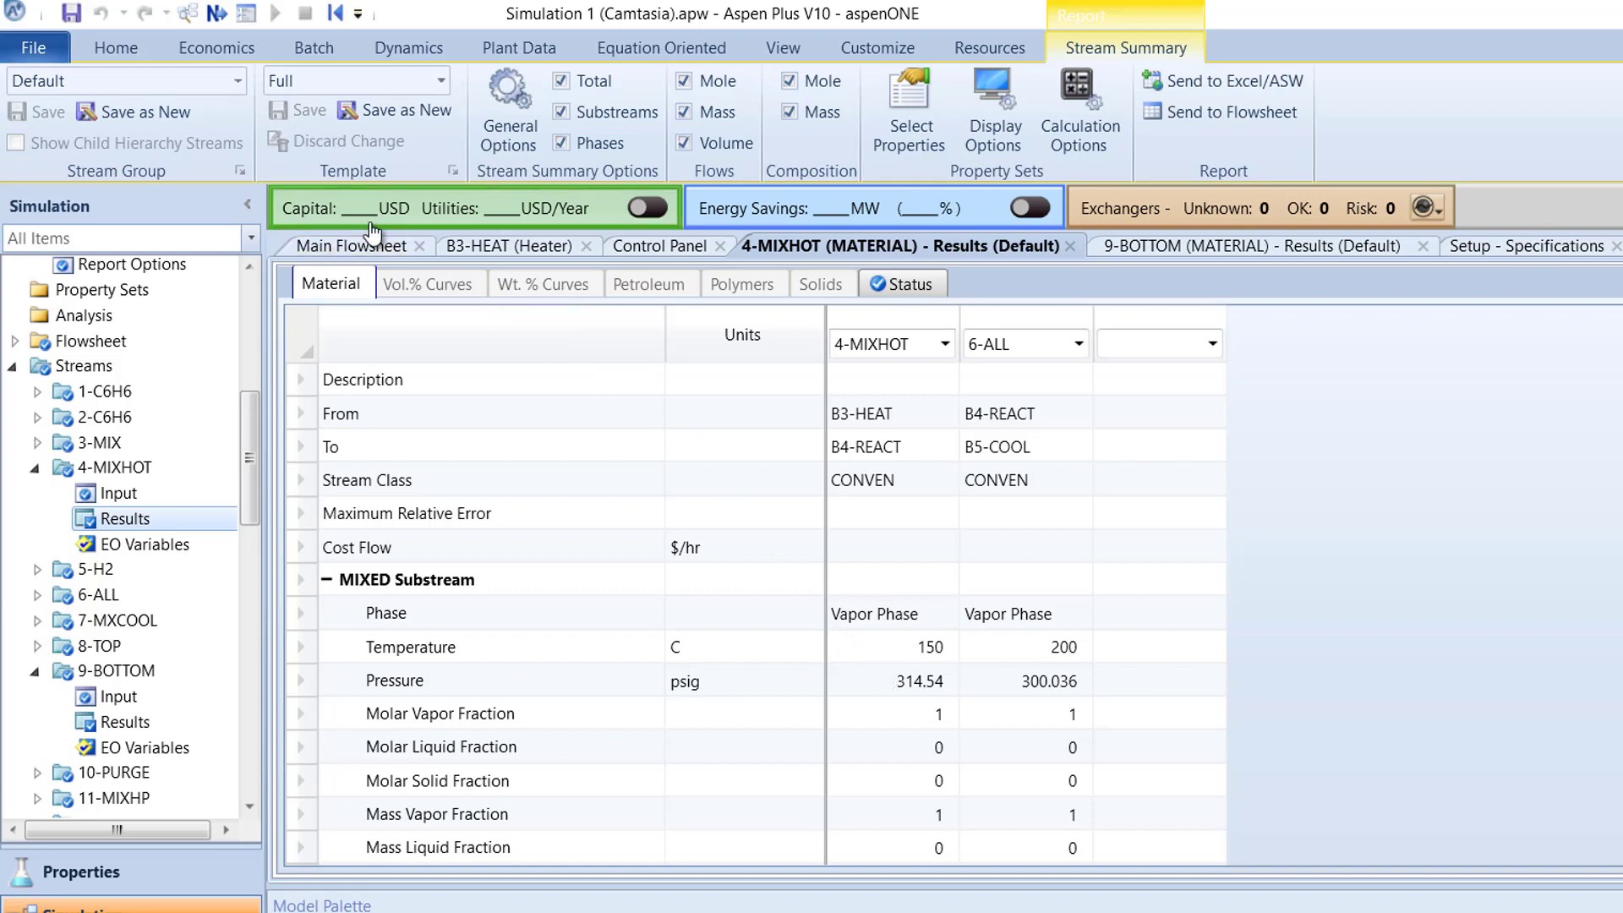
Step: Switch the global unit set to METCBAR and save the simulation file
click(127, 51)
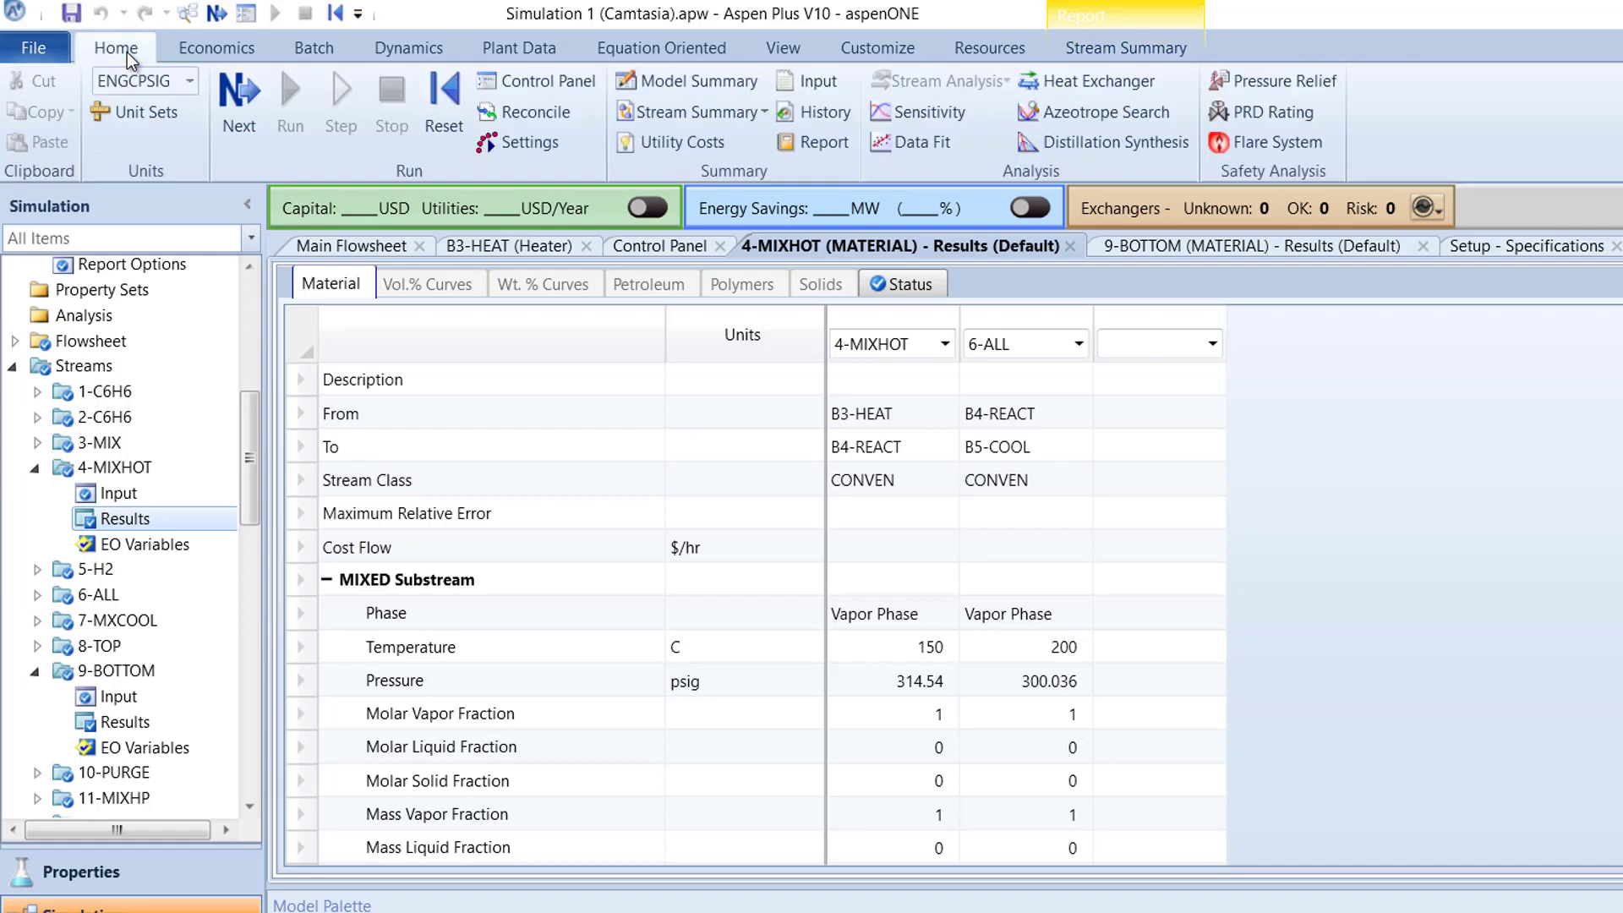
click(191, 89)
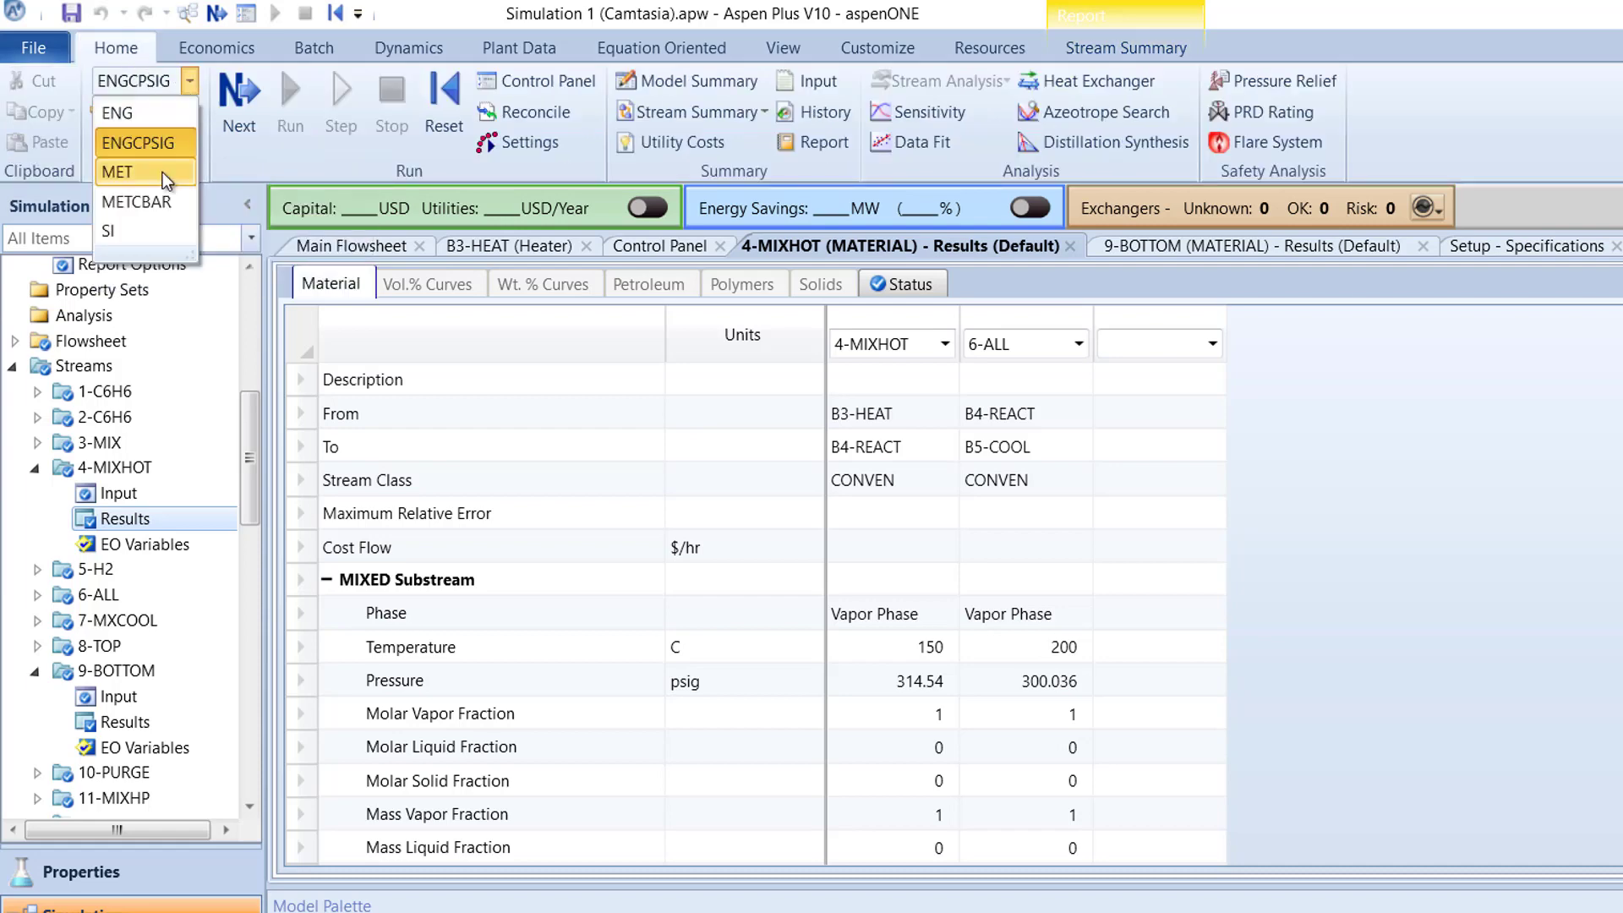
click(165, 206)
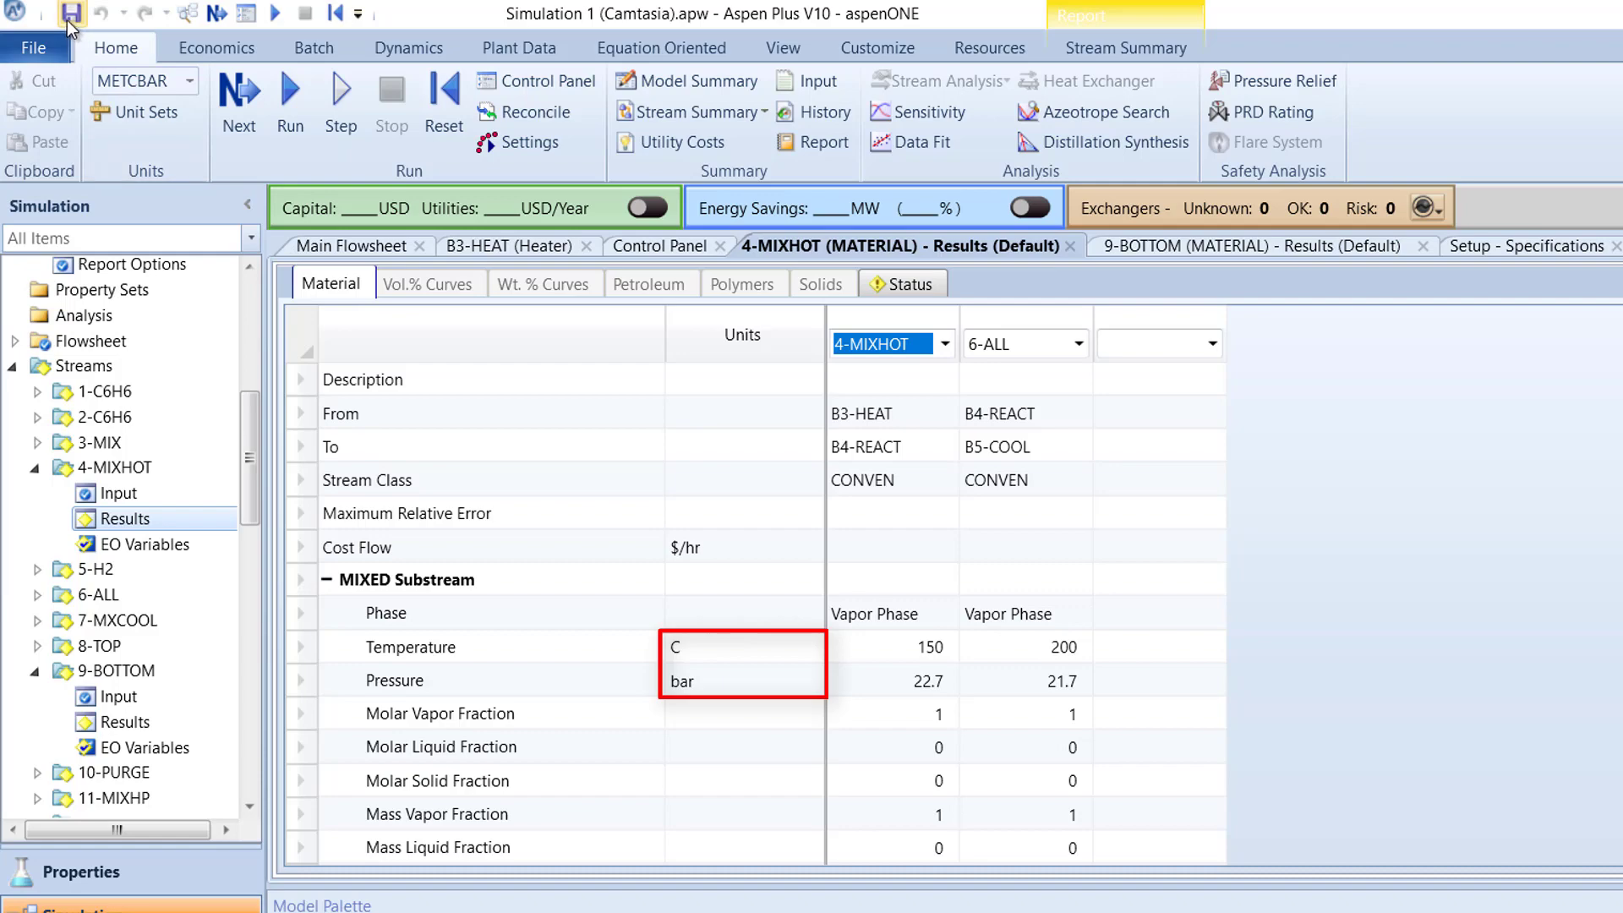
click(58, 41)
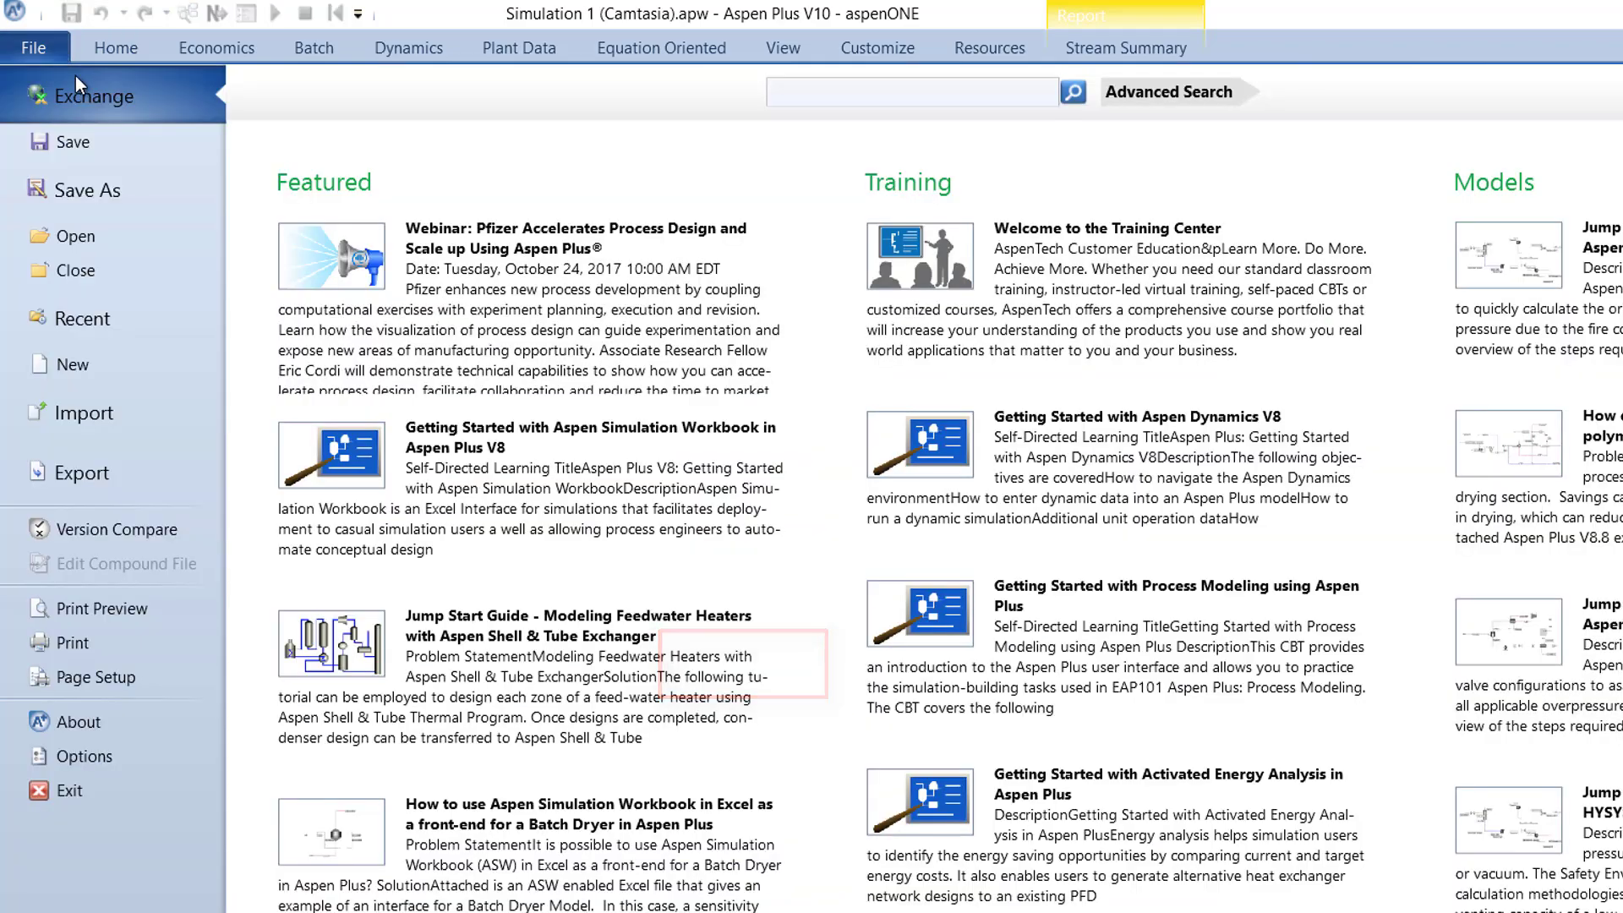
click(119, 147)
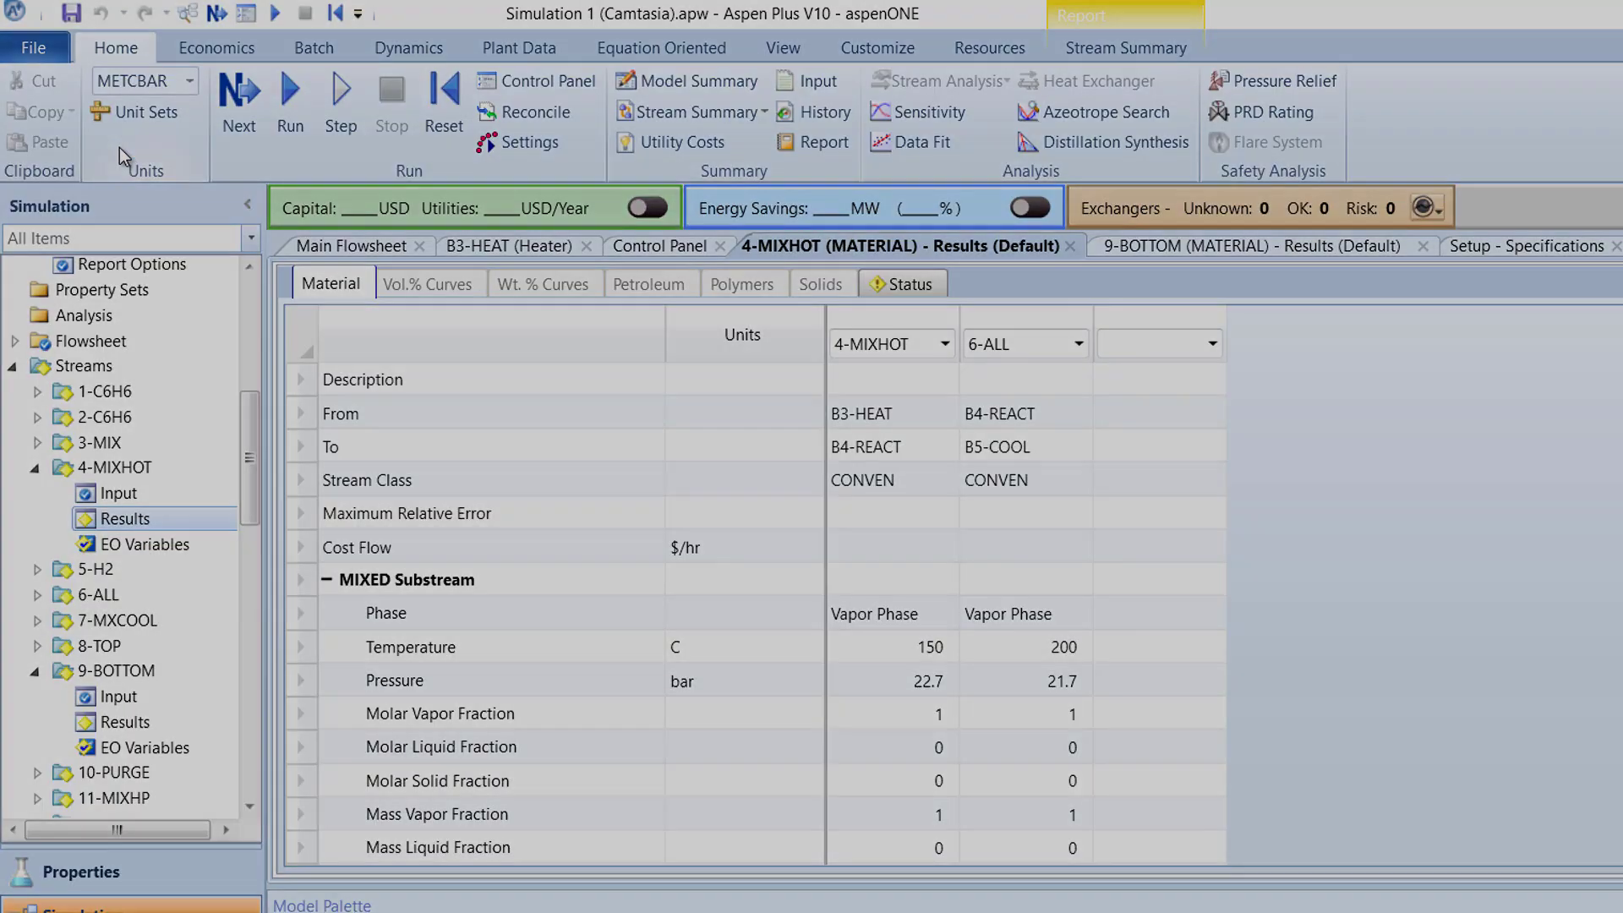